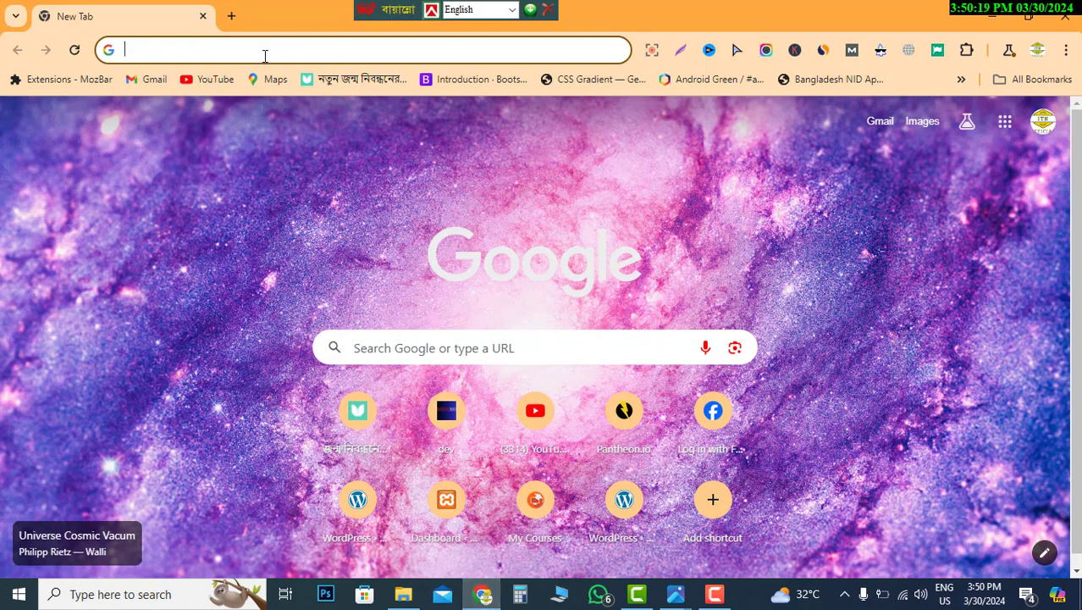
- Open the Bangladesh e-Passport portal from the 'pass' address-bar suggestion
text(pa)
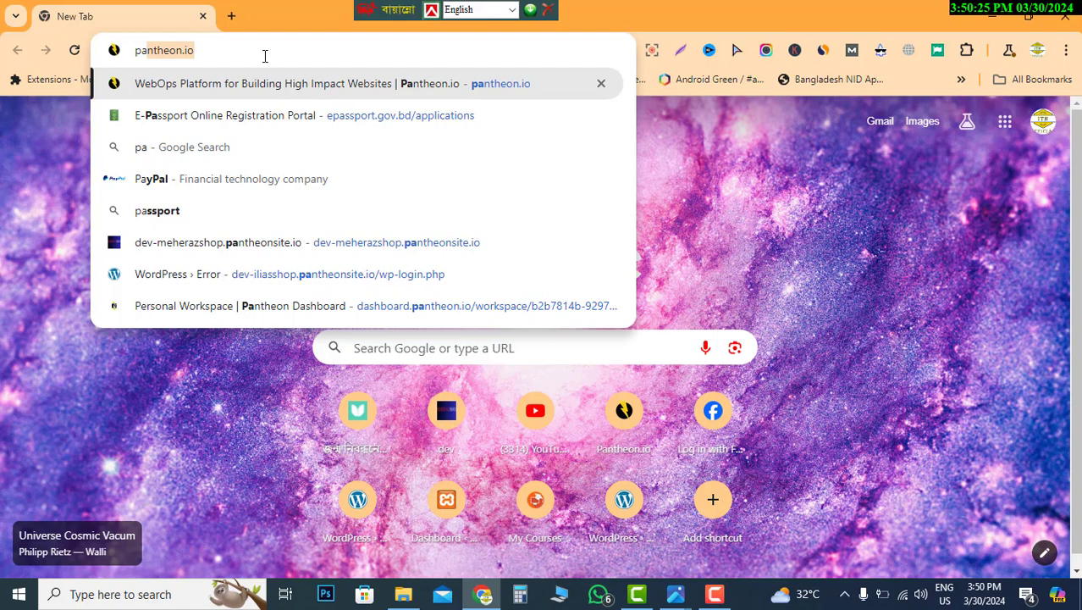
text(ss)
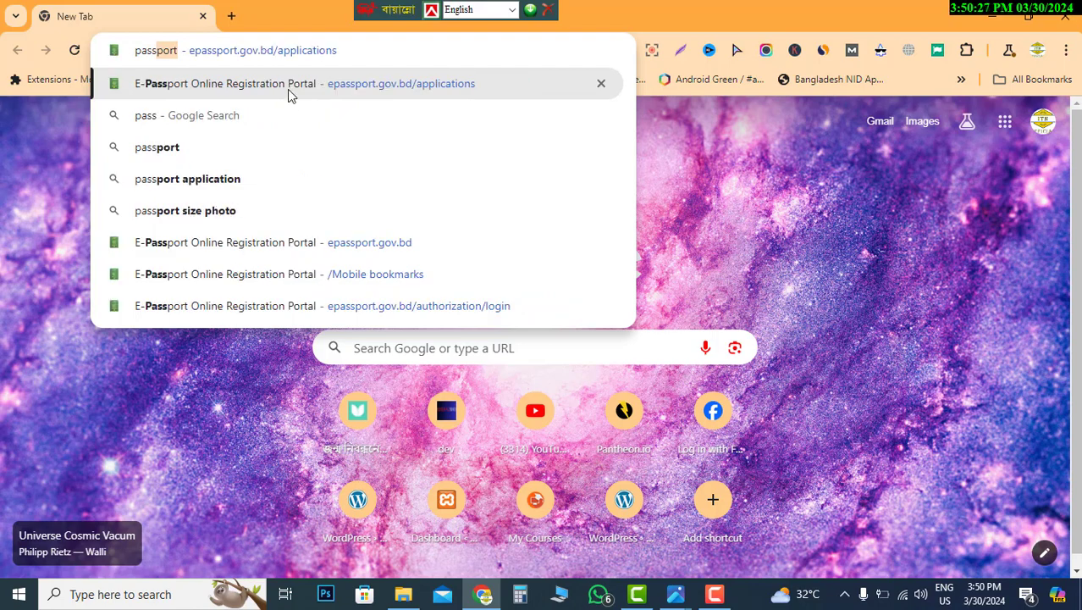
click(288, 95)
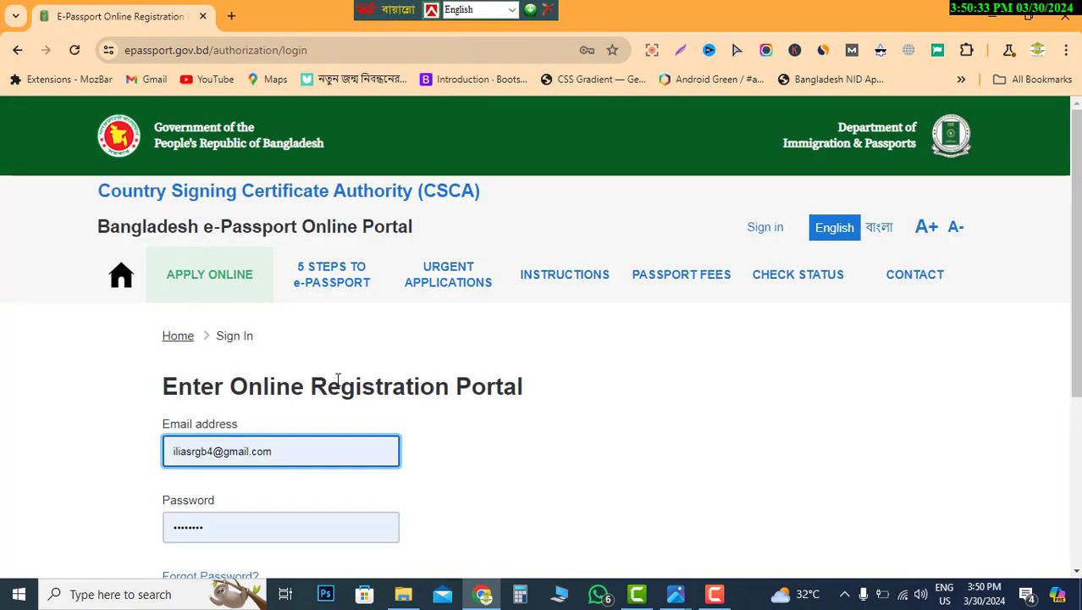
scroll(343, 357, down, 2)
scroll(347, 357, up, 2)
scroll(271, 398, down, 1)
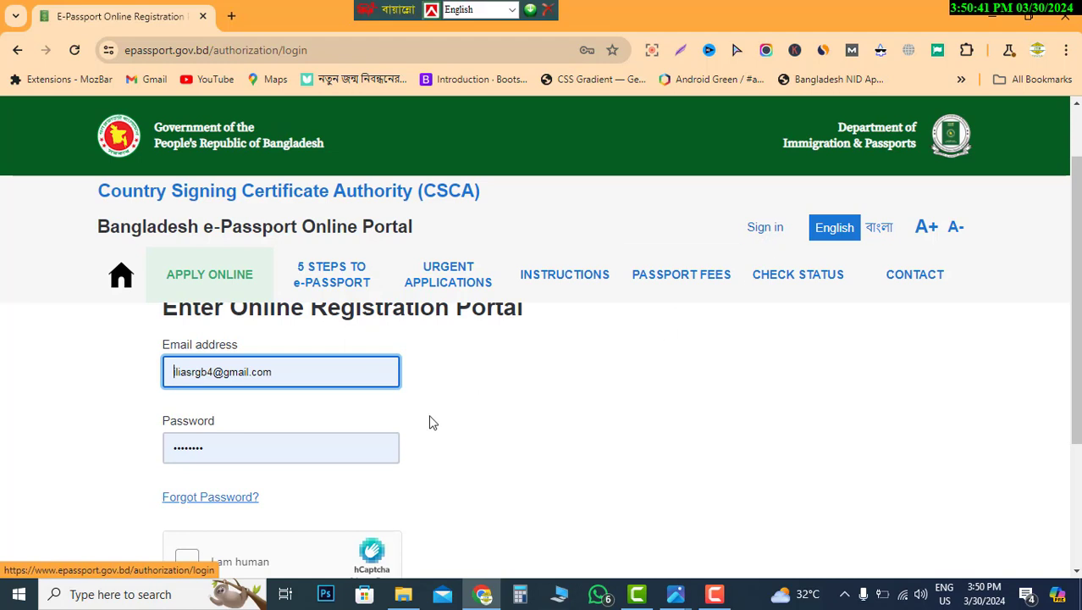
scroll(415, 432, up, 1)
scroll(415, 432, down, 2)
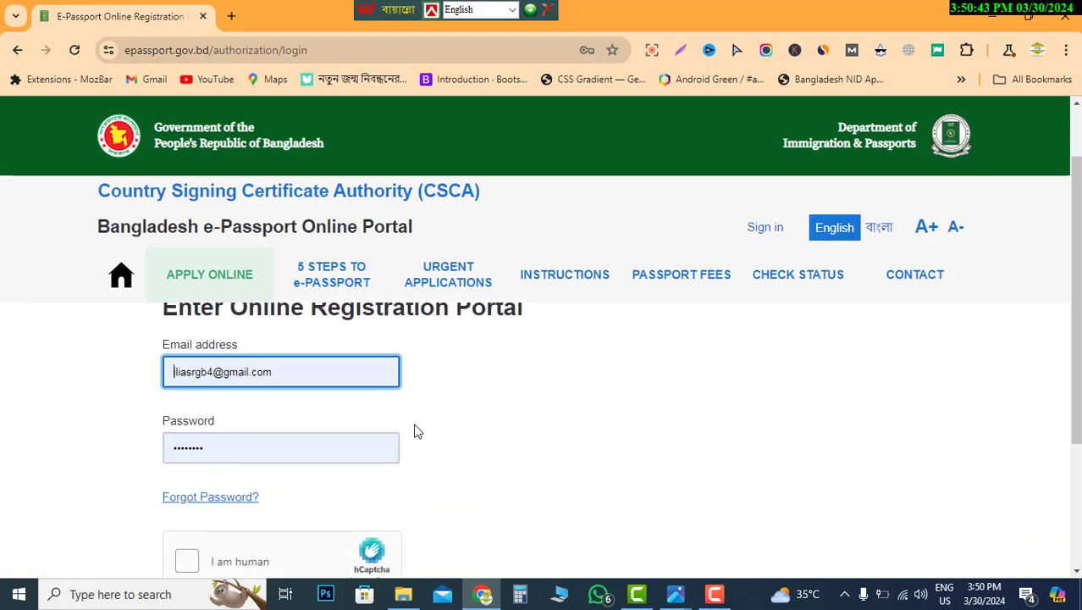
scroll(415, 432, up, 1)
scroll(542, 386, down, 1)
scroll(420, 390, up, 2)
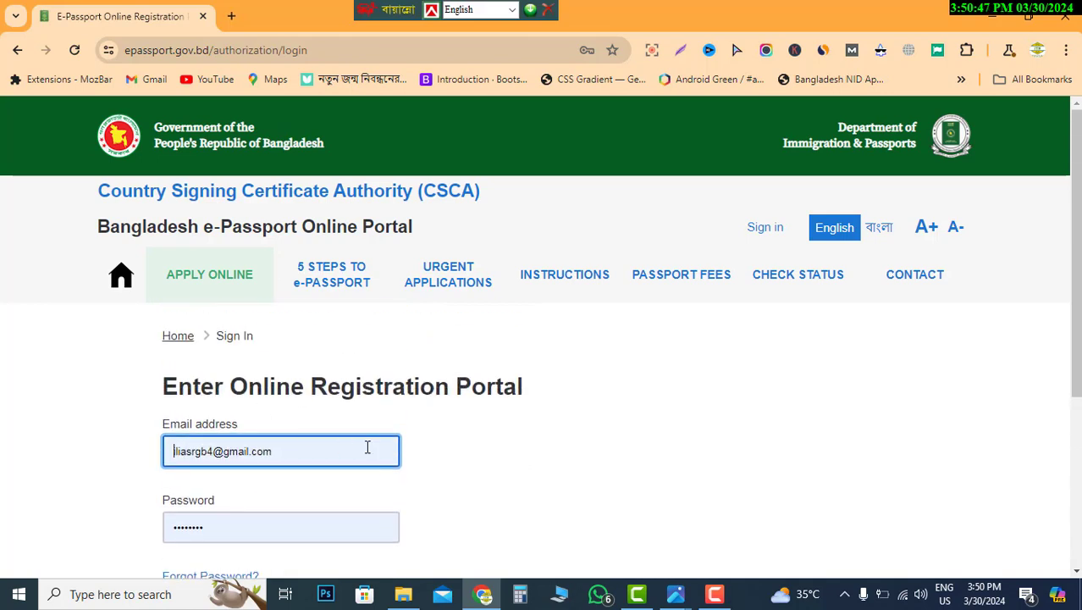
scroll(288, 442, down, 1)
scroll(293, 432, down, 1)
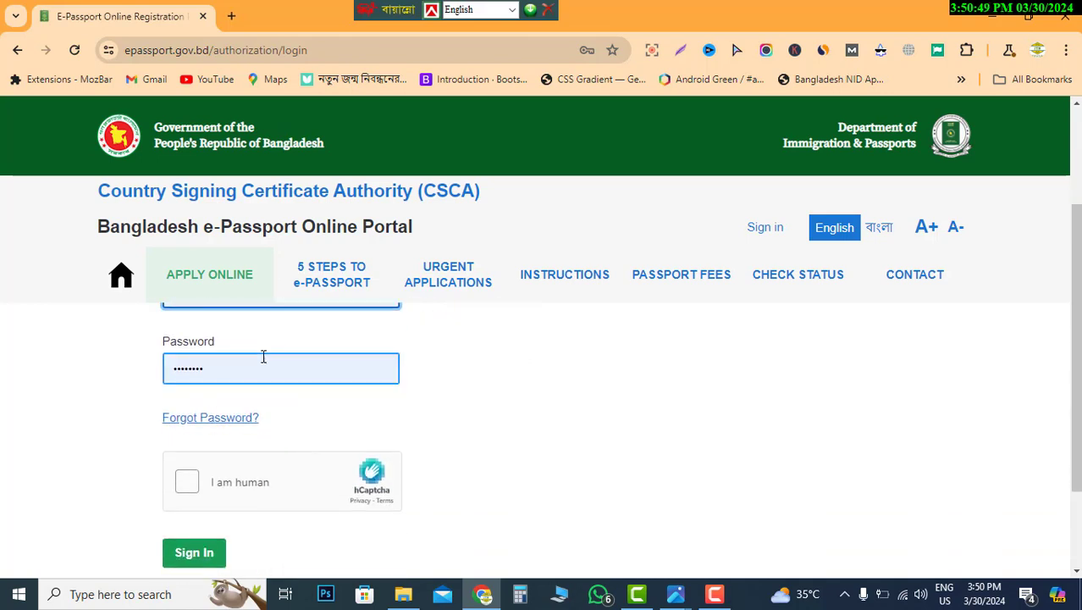
- Pass the hCaptcha check and sign in using a browser-saved login
click(187, 486)
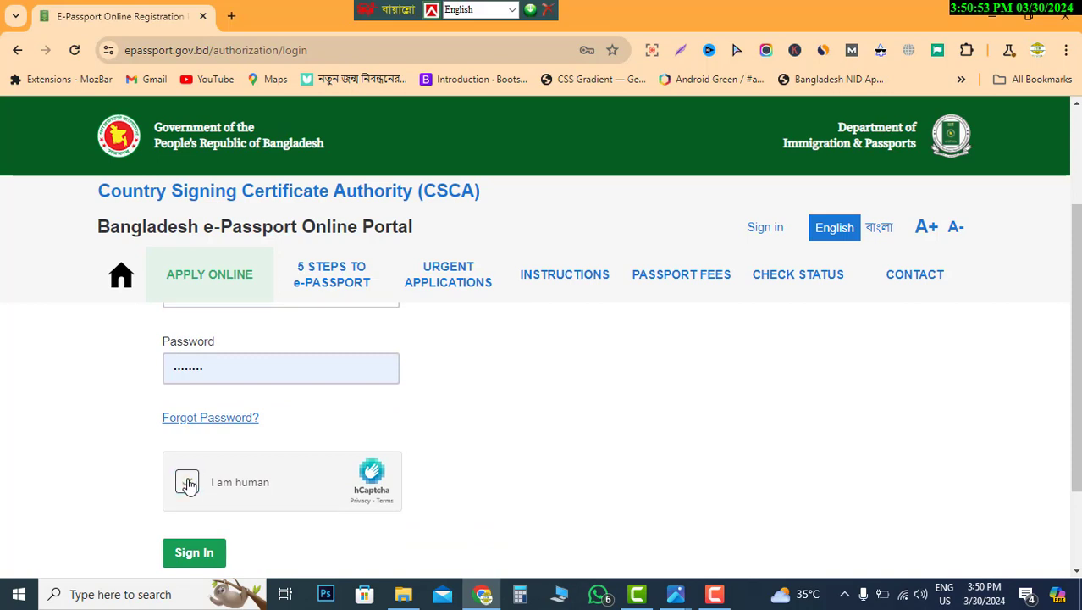
click(189, 552)
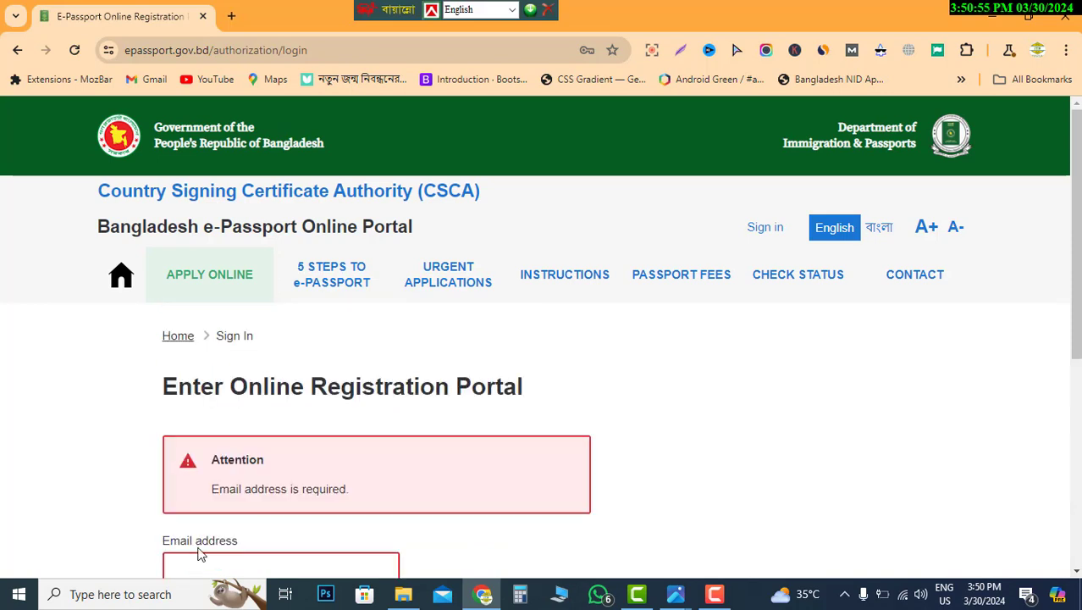
scroll(398, 464, down, 3)
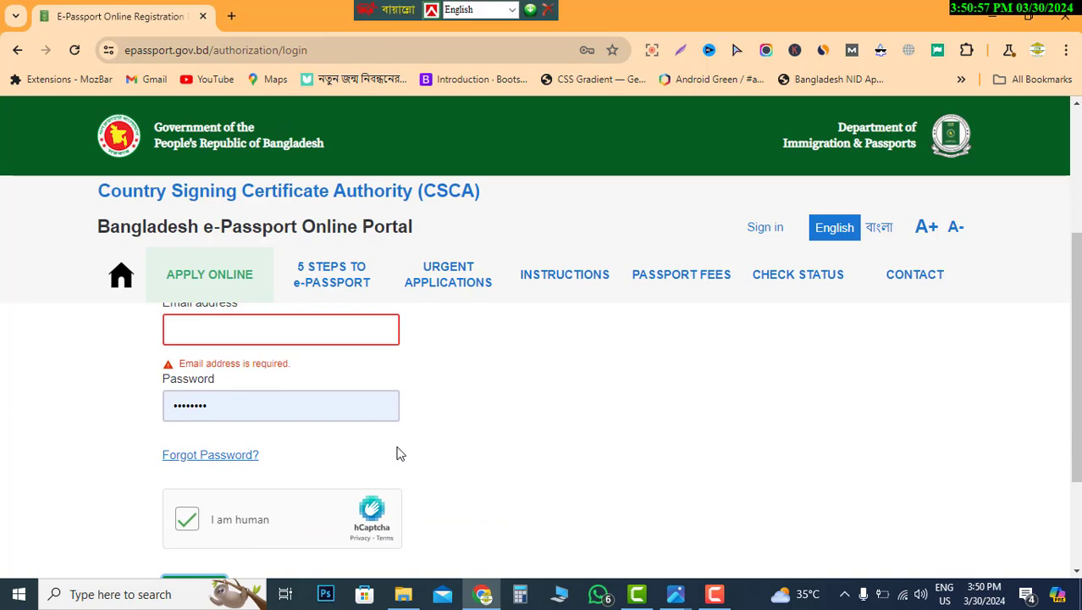
scroll(391, 456, up, 2)
click(266, 487)
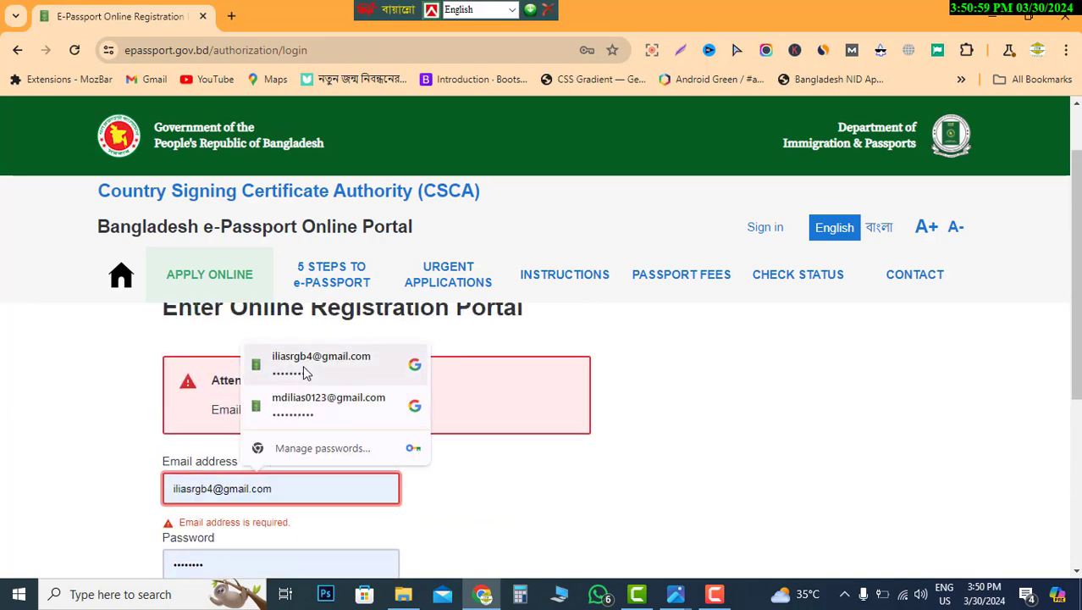
click(306, 405)
scroll(443, 458, down, 2)
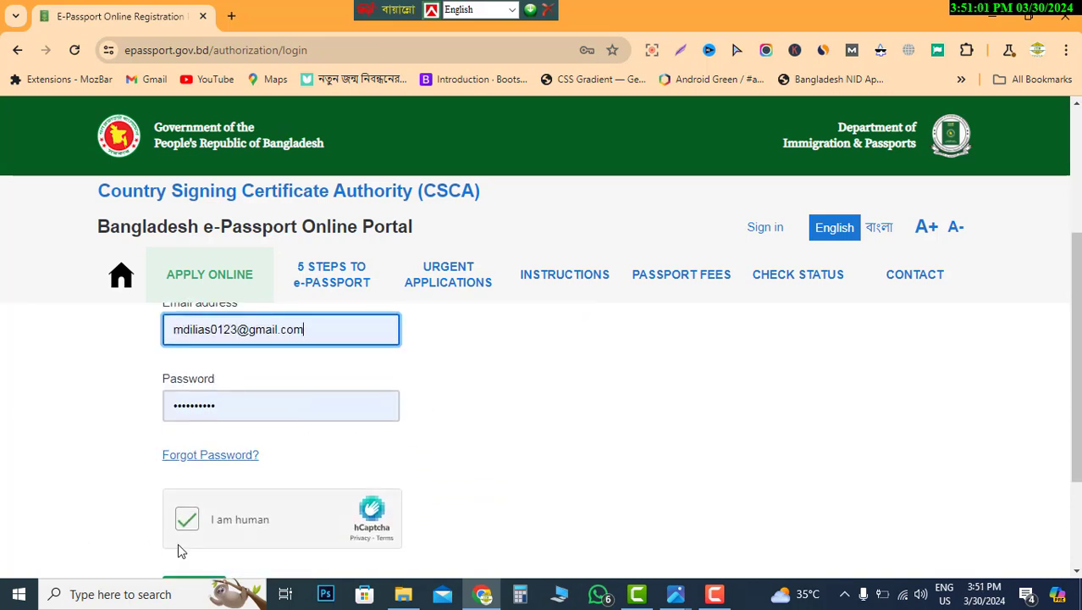
scroll(180, 550, down, 1)
click(187, 514)
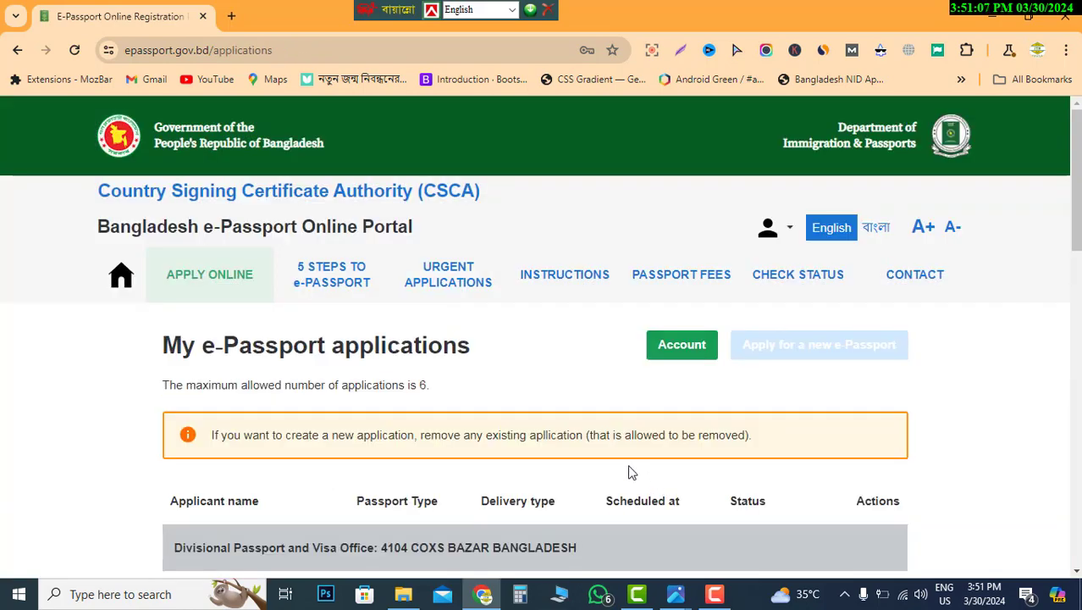
- Delete the application with Passport Issued status and confirm the deletion
scroll(631, 471, down, 3)
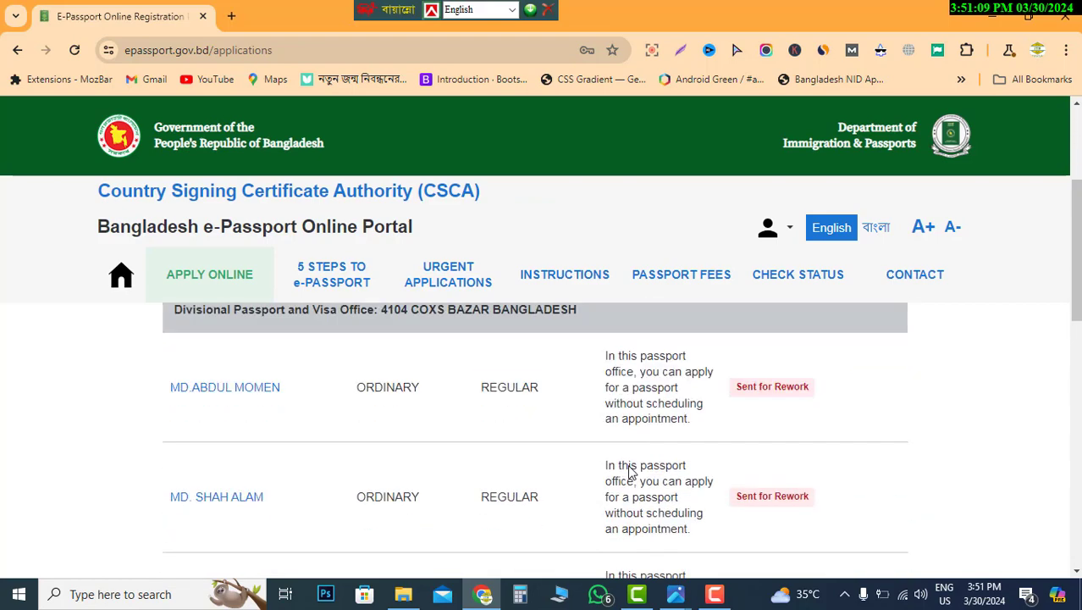
scroll(631, 472, down, 6)
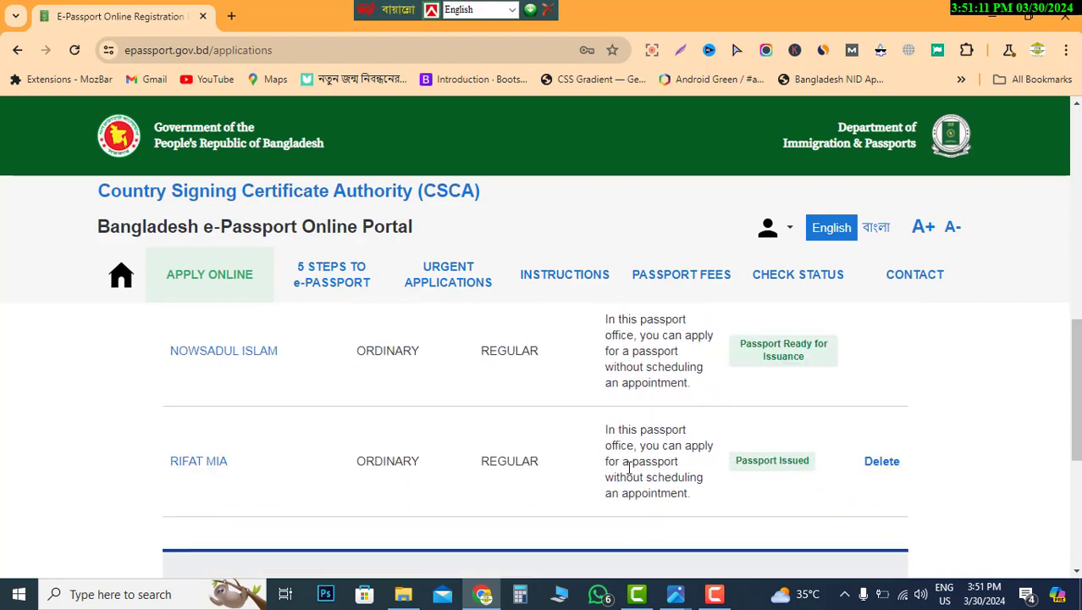
scroll(630, 464, down, 3)
scroll(629, 466, up, 8)
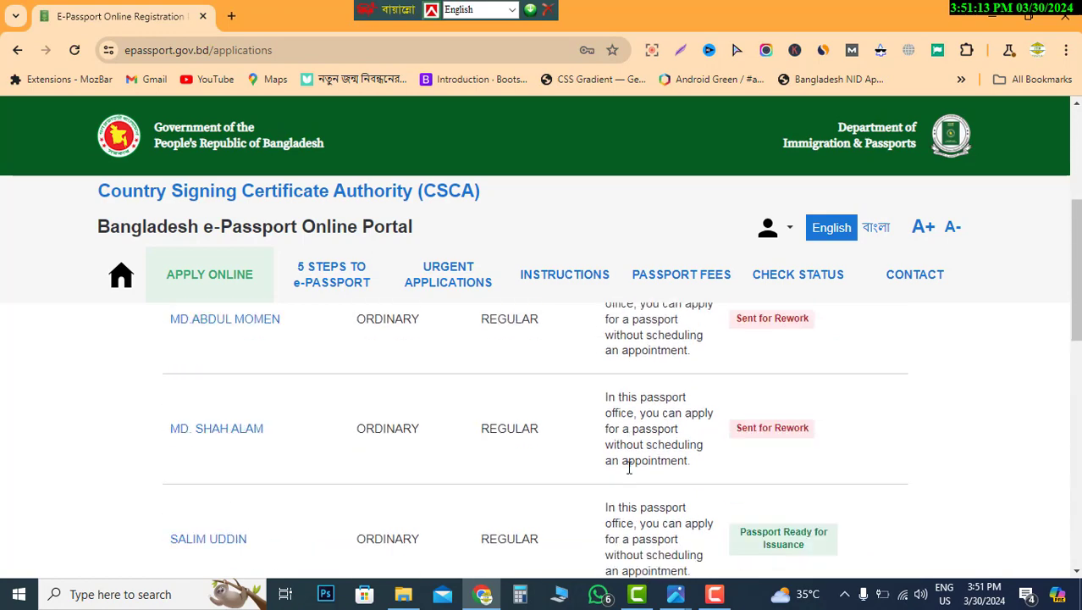
scroll(629, 465, up, 3)
scroll(629, 471, down, 10)
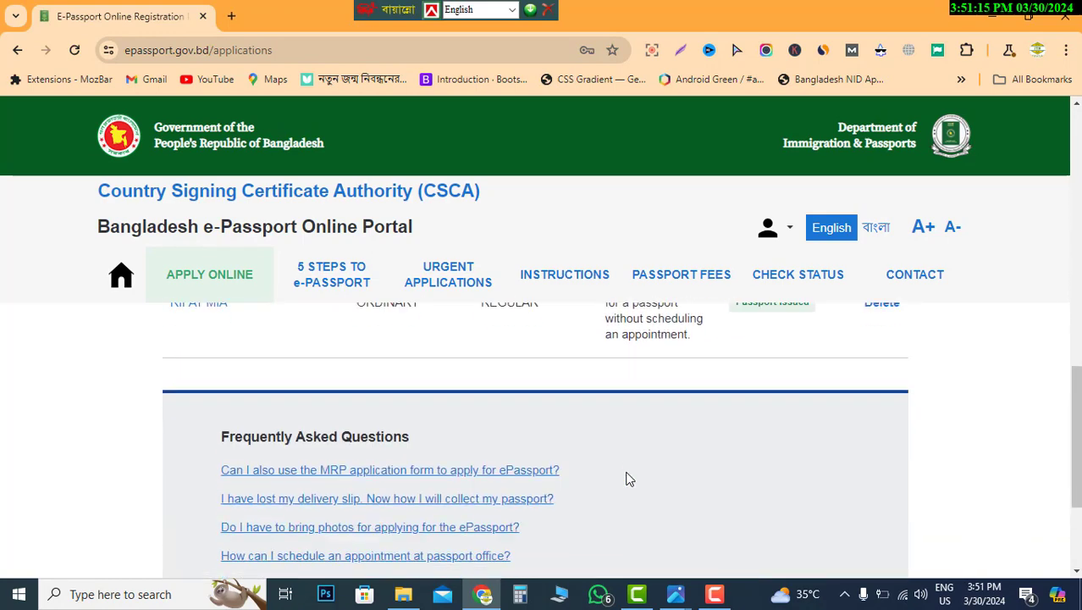
scroll(628, 476, up, 2)
click(878, 462)
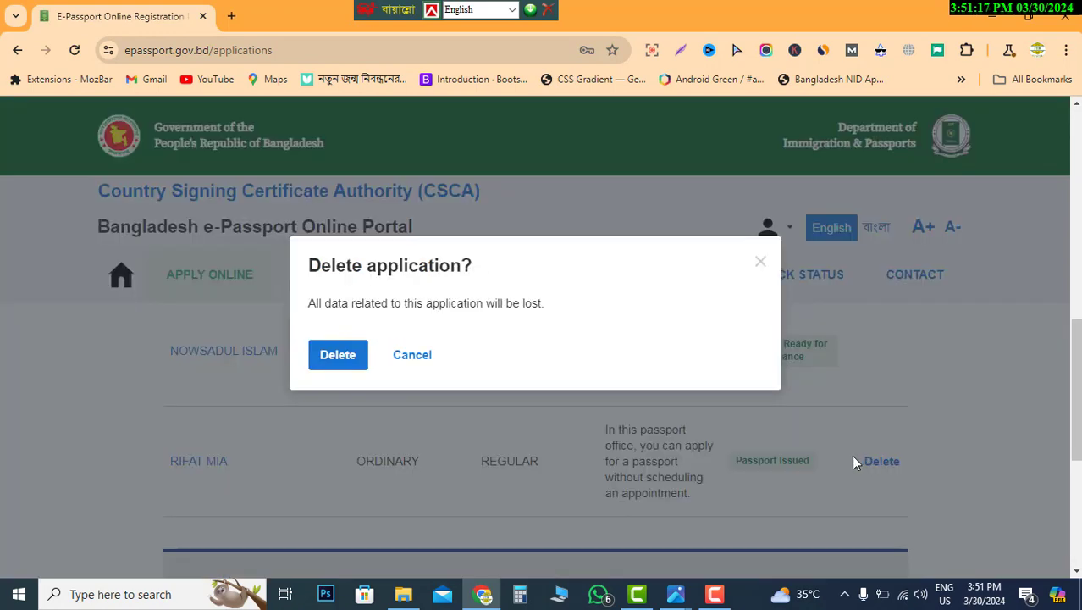
click(342, 361)
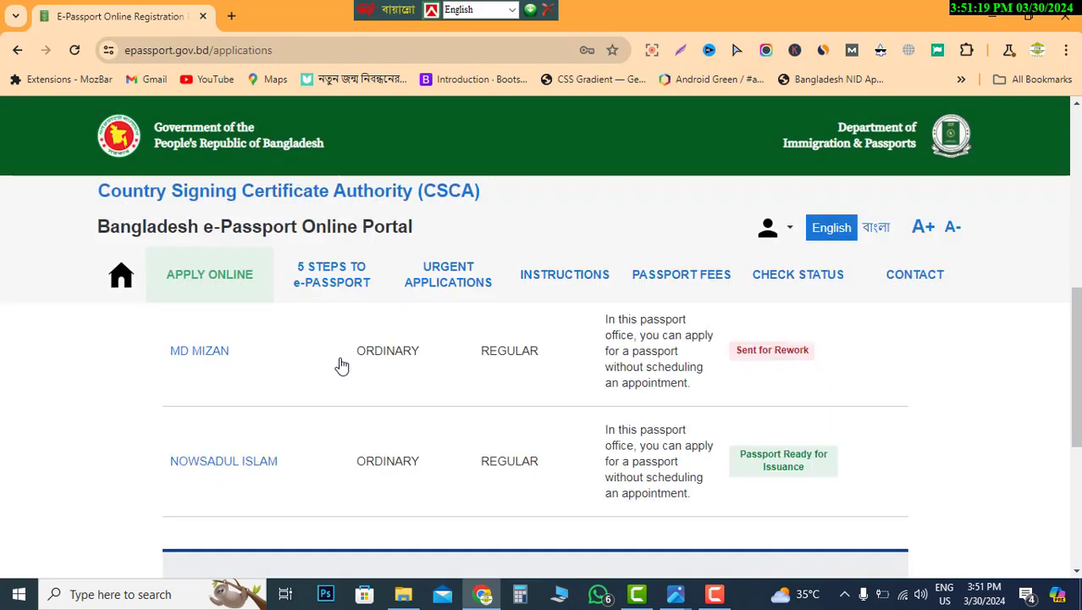
scroll(875, 437, up, 5)
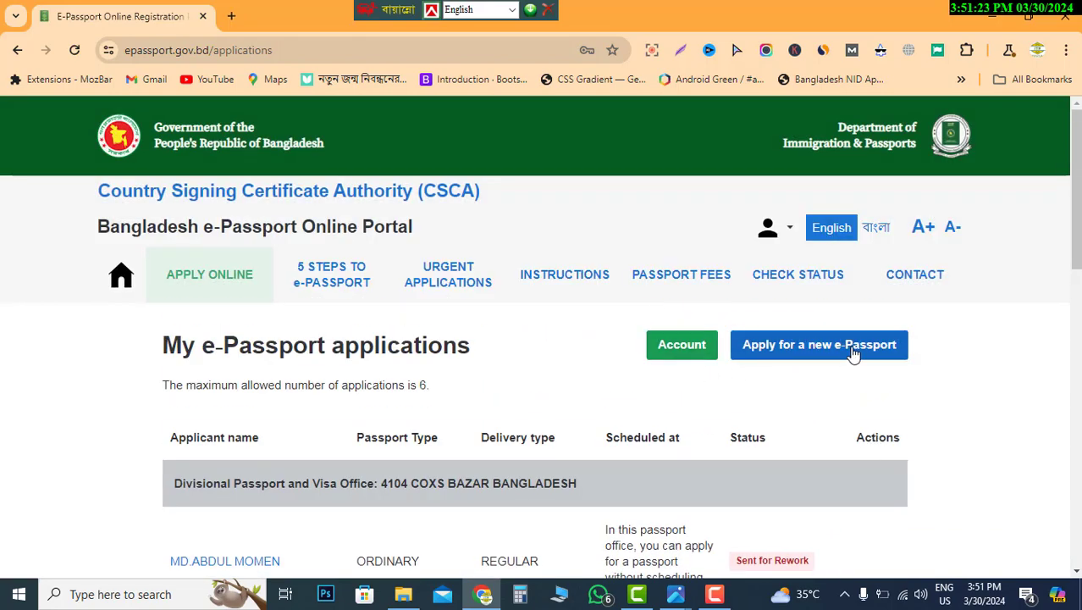
- Start a new e-Passport application and save Ordinary Passport as its type
click(786, 354)
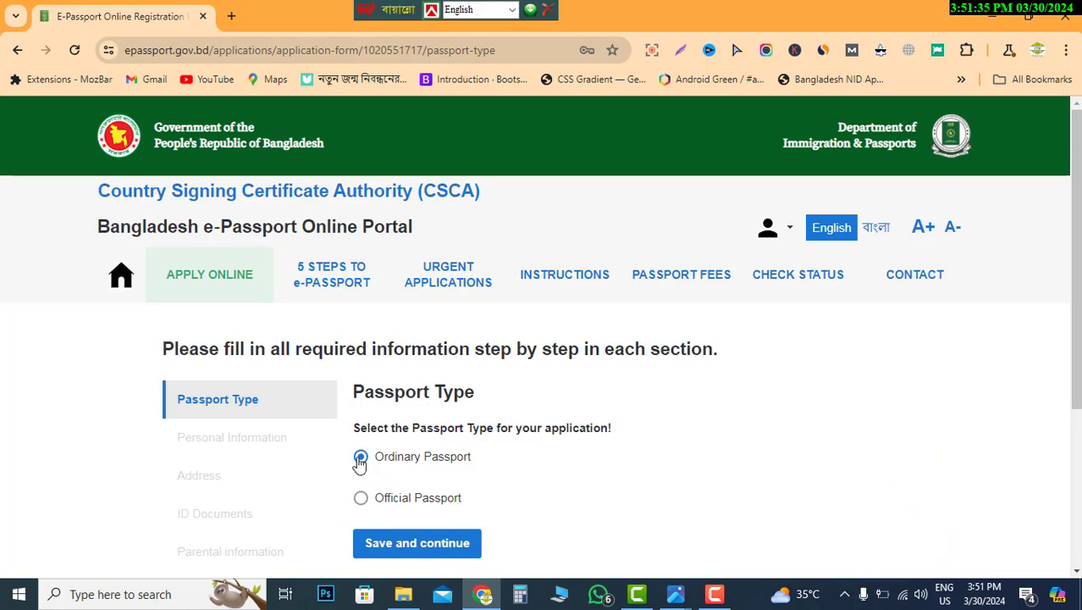
scroll(508, 486, down, 1)
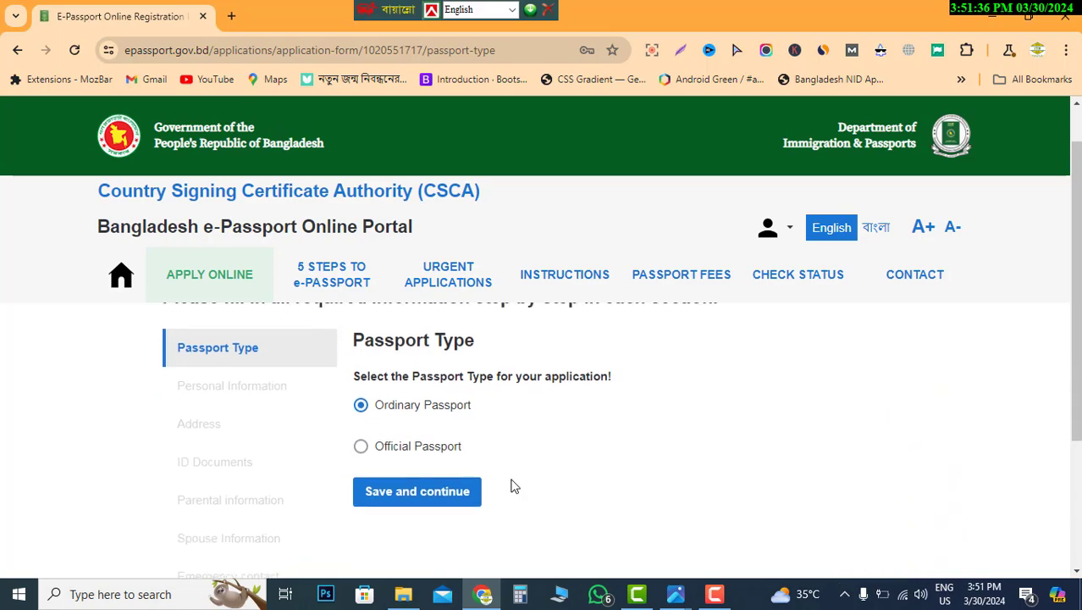
click(415, 471)
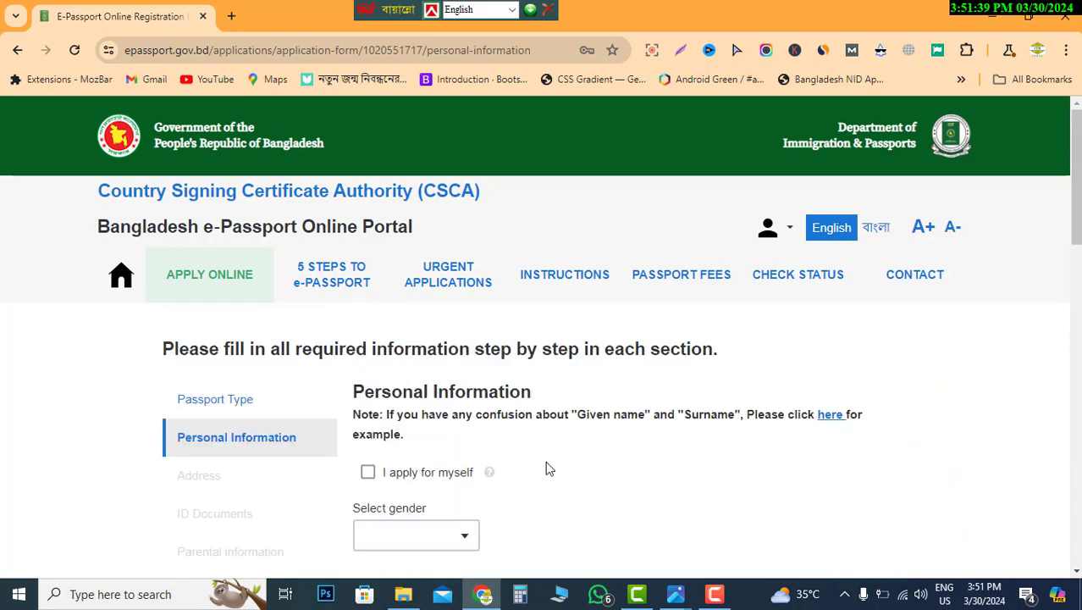
- Leave 'I apply for myself' unticked and bring the gender and name fields into view
scroll(559, 462, down, 1)
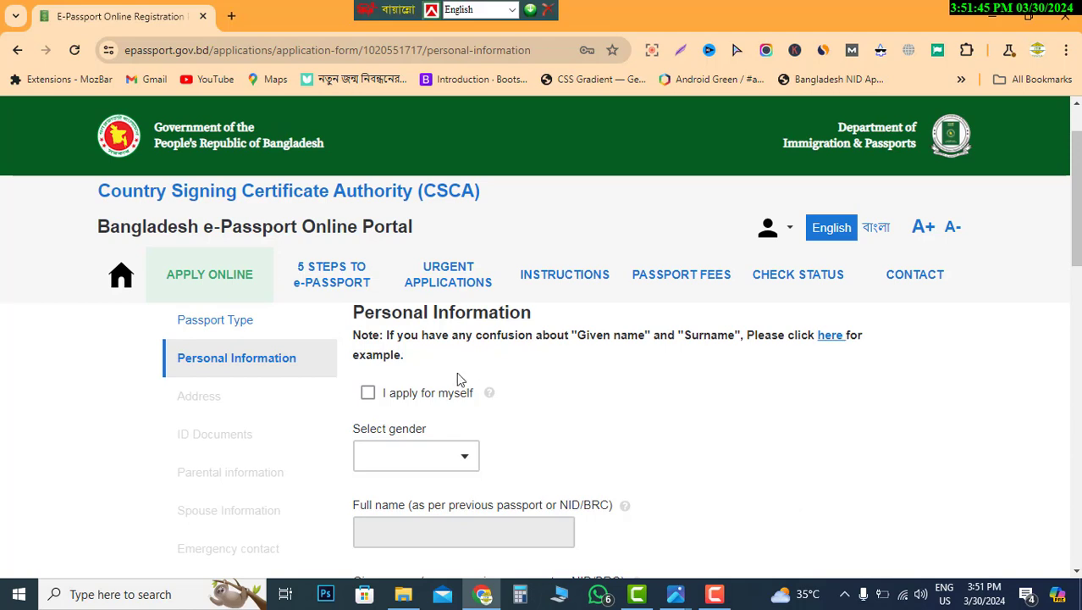
click(368, 395)
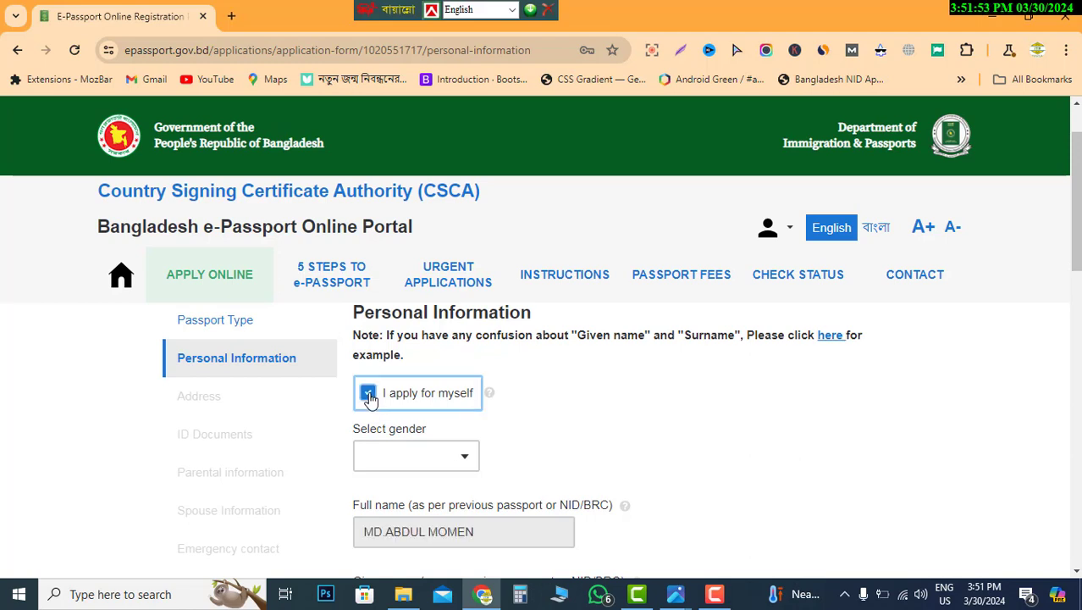
click(369, 394)
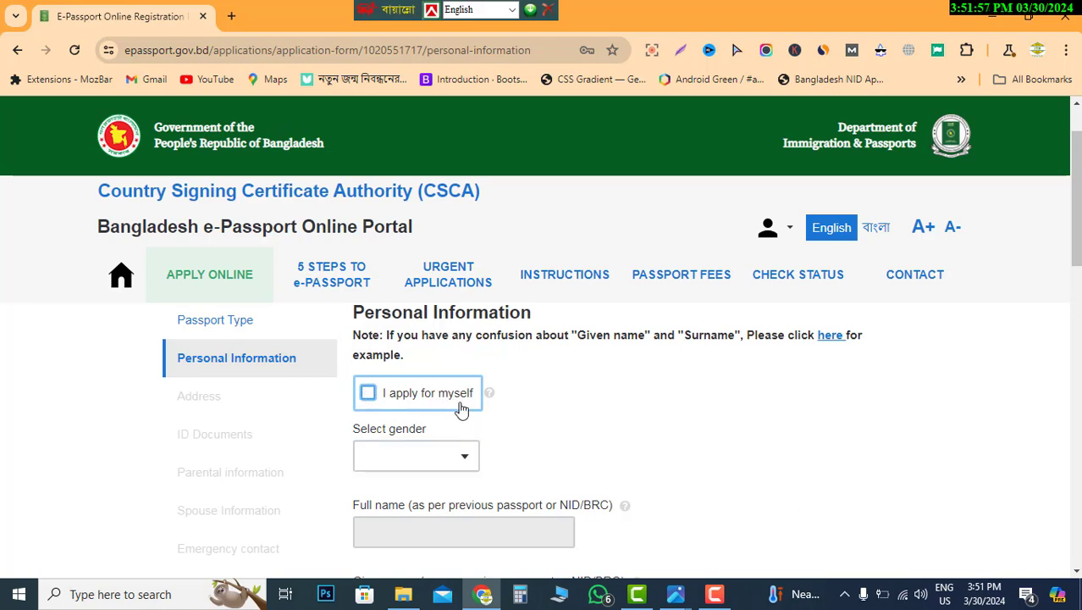
scroll(485, 421, down, 1)
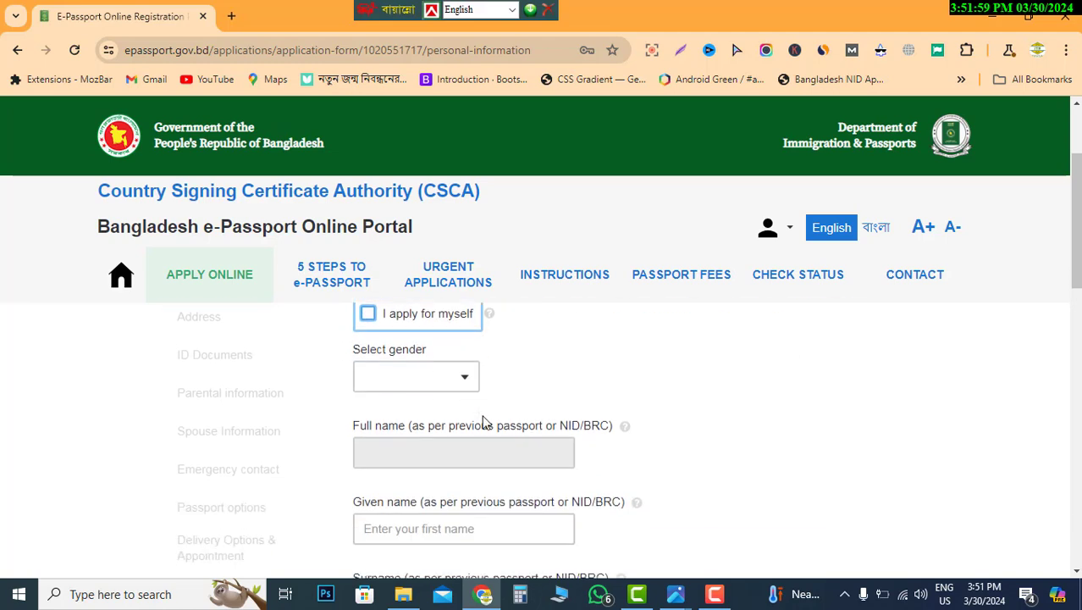
scroll(484, 421, up, 1)
scroll(484, 421, down, 1)
scroll(494, 406, up, 1)
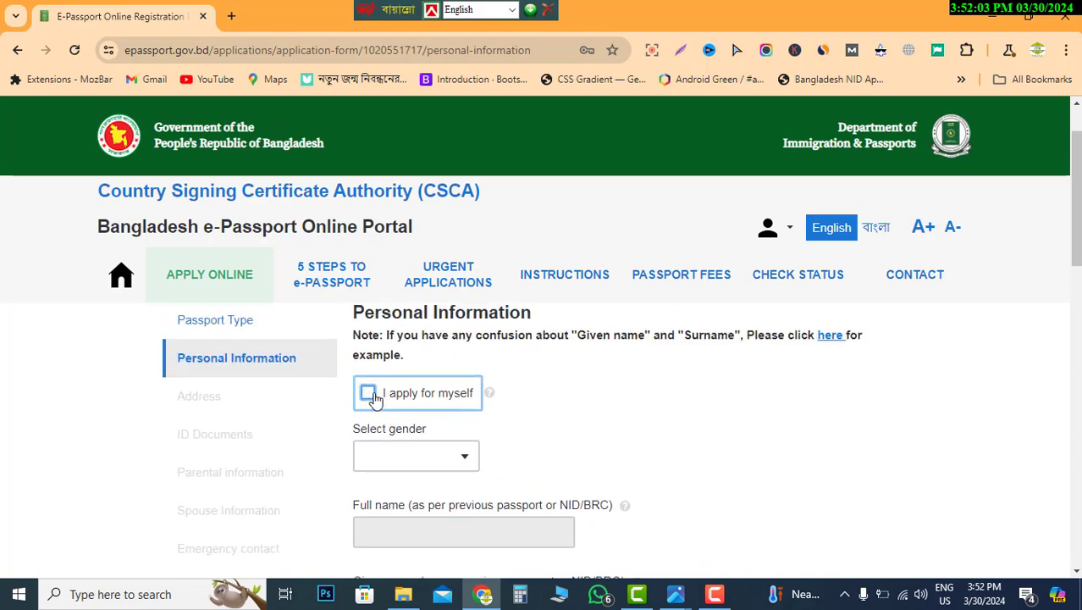
scroll(485, 419, down, 1)
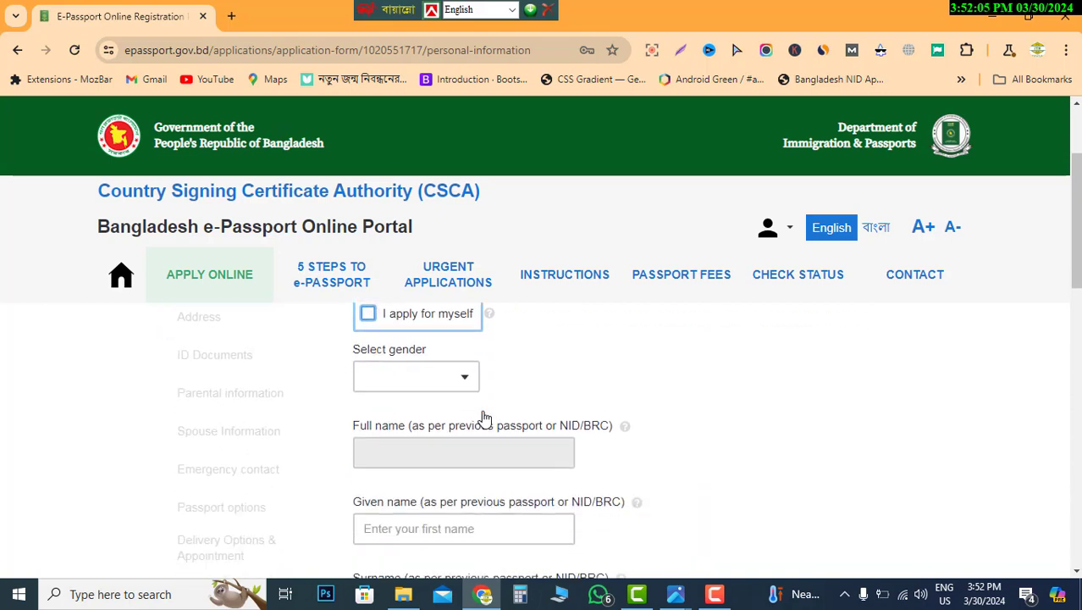
click(440, 390)
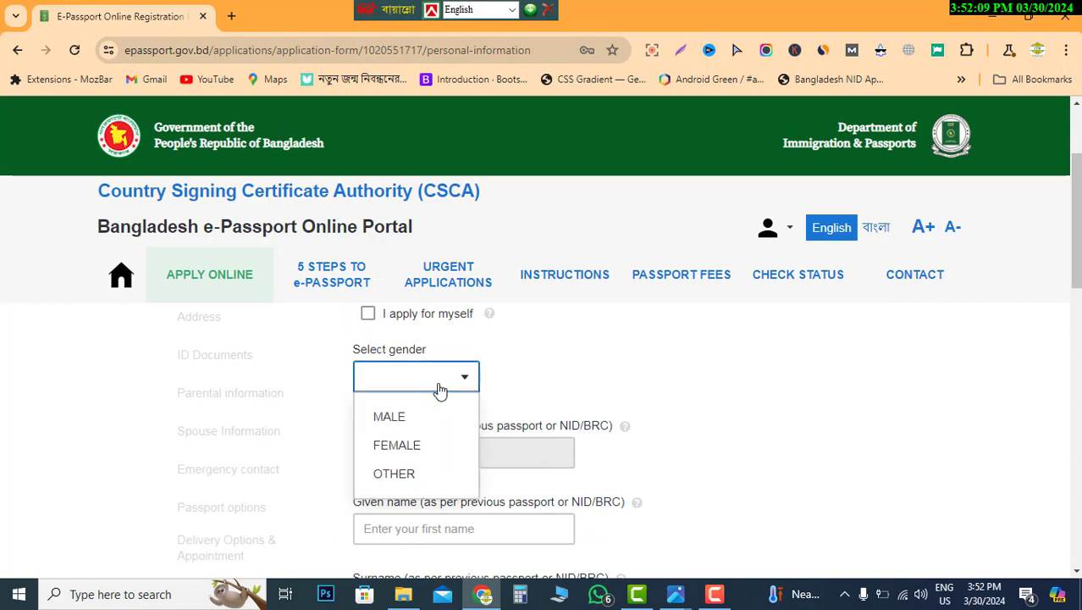
click(418, 450)
scroll(584, 398, down, 1)
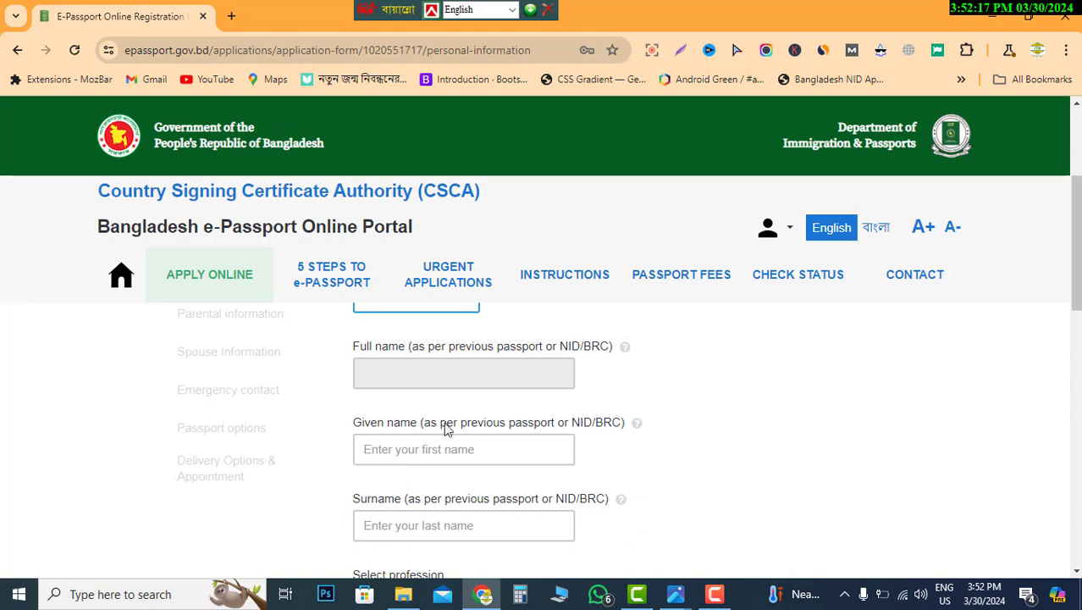
click(369, 436)
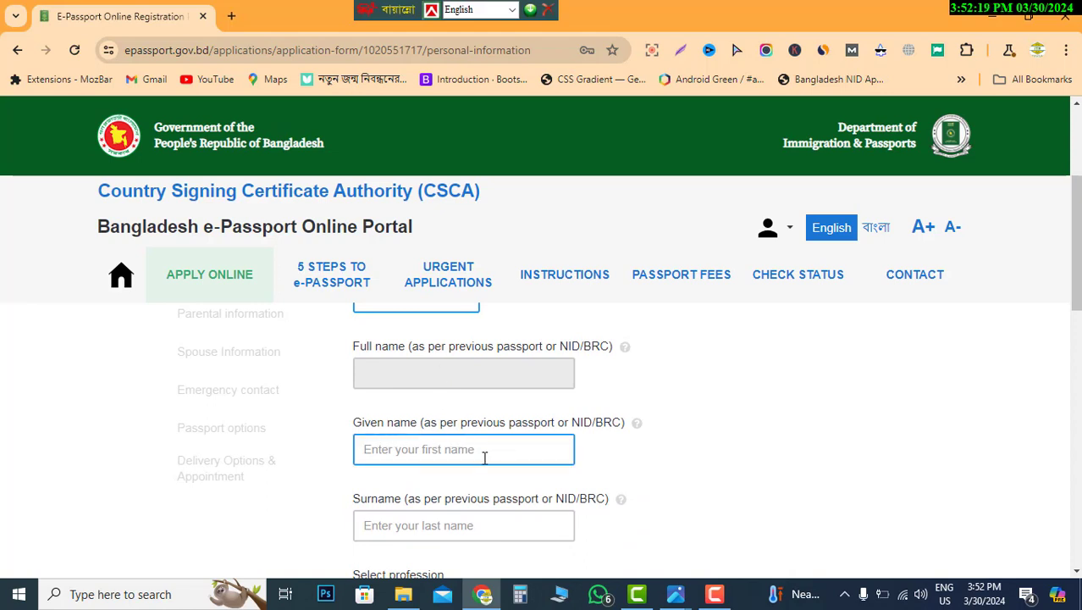
scroll(485, 457, down, 1)
click(418, 447)
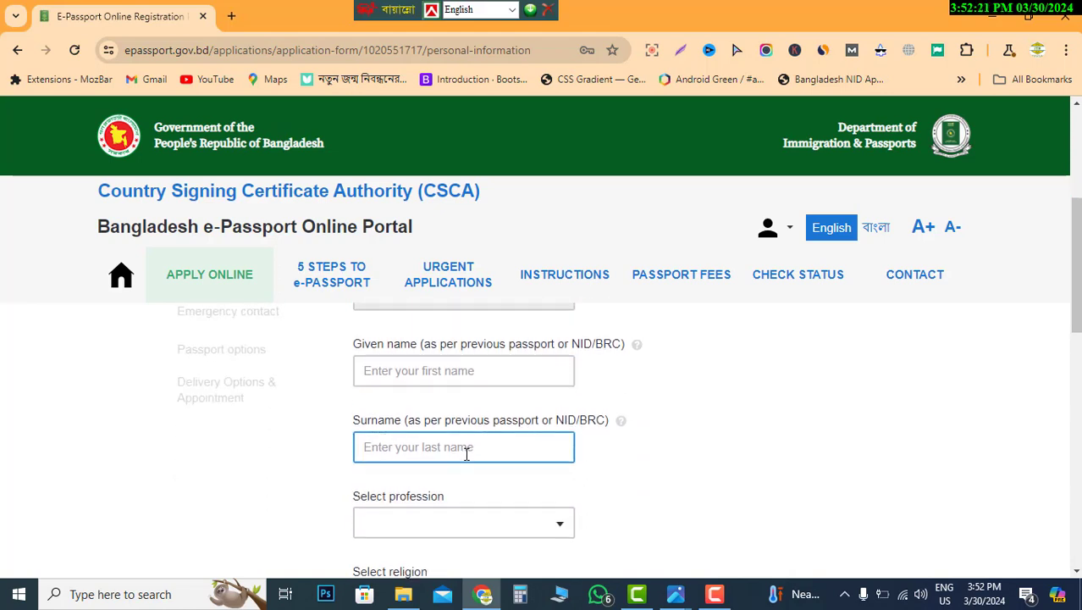
scroll(466, 454, up, 2)
click(421, 456)
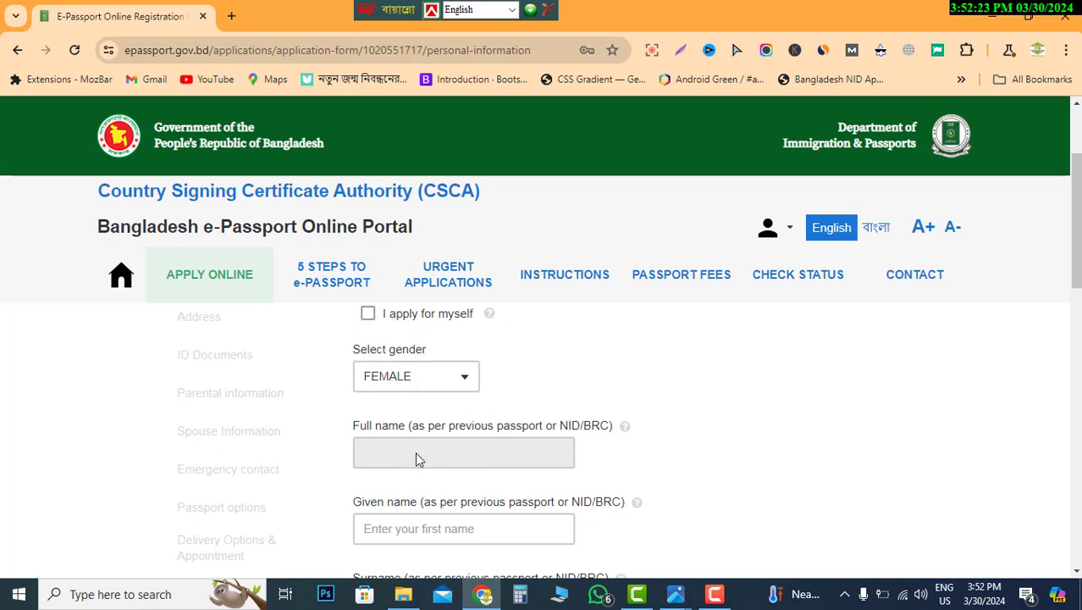
scroll(439, 456, down, 1)
click(368, 453)
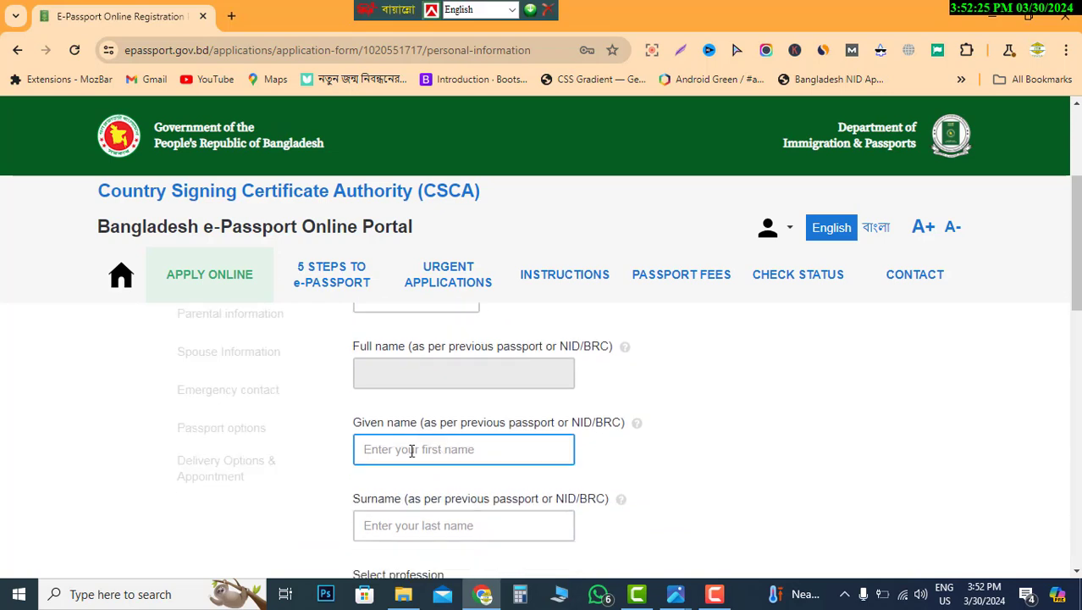
click(411, 451)
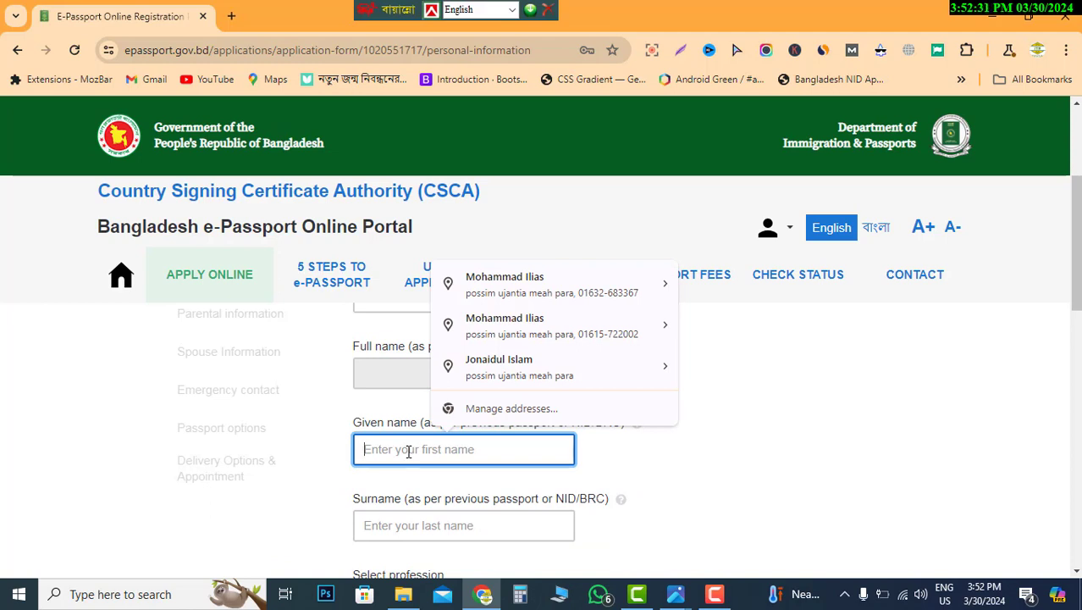
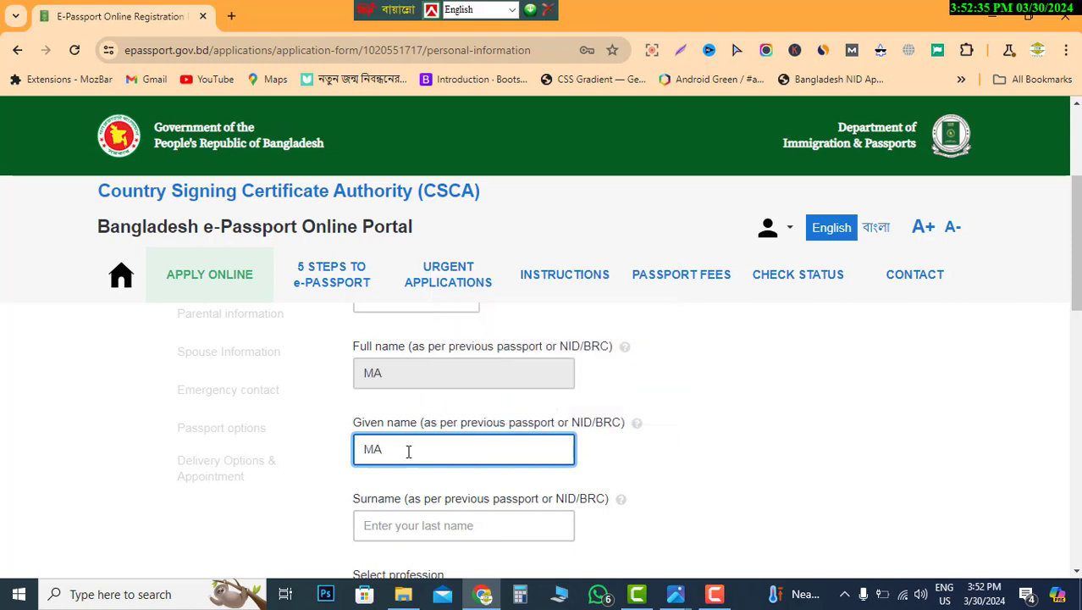
click(411, 524)
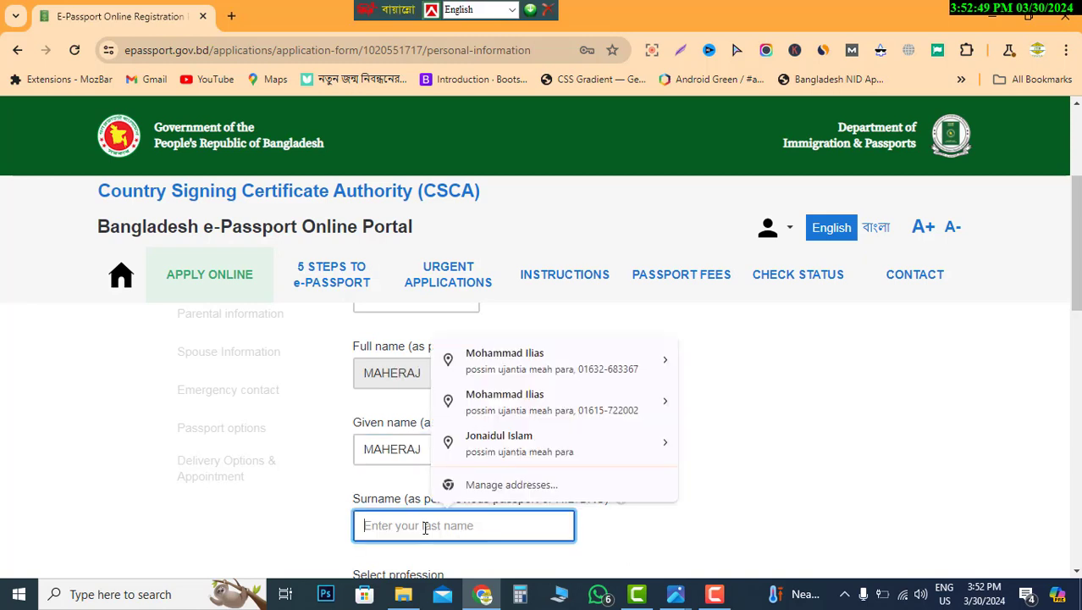
scroll(411, 520, down, 1)
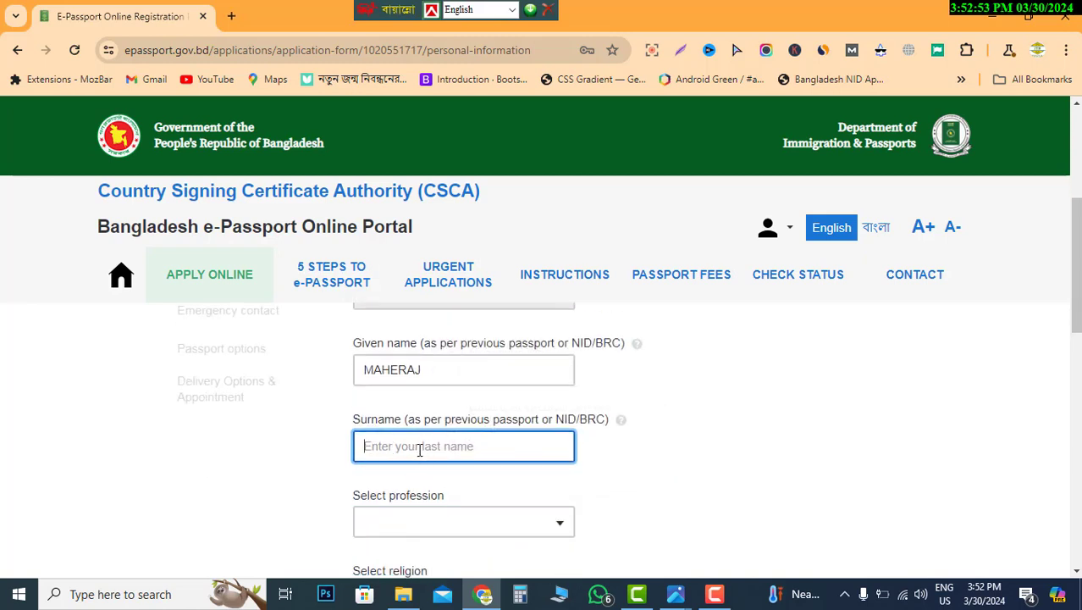
scroll(480, 511, up, 2)
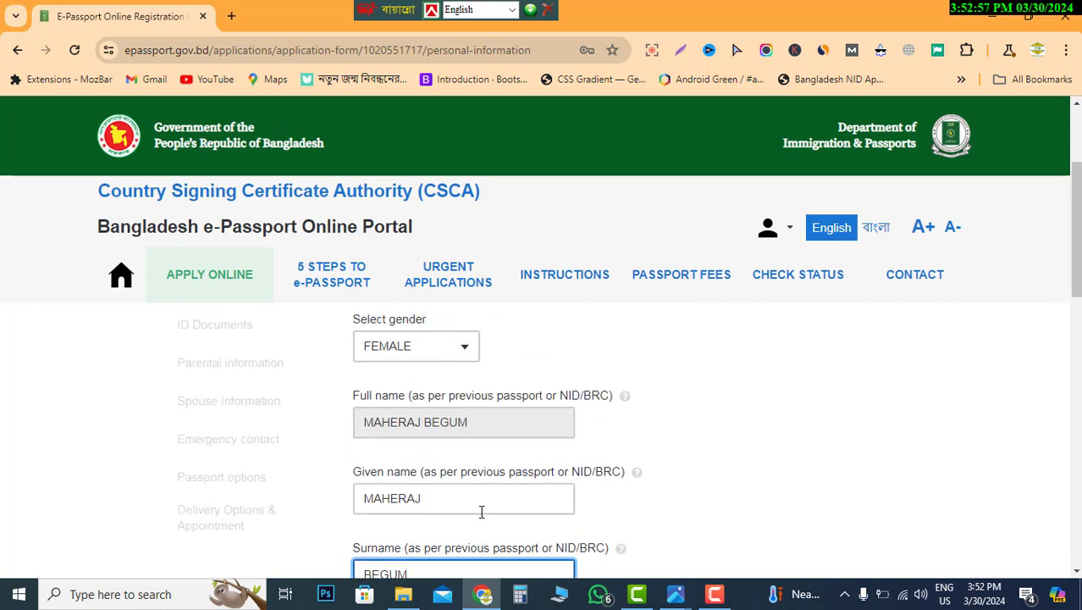
scroll(480, 511, down, 3)
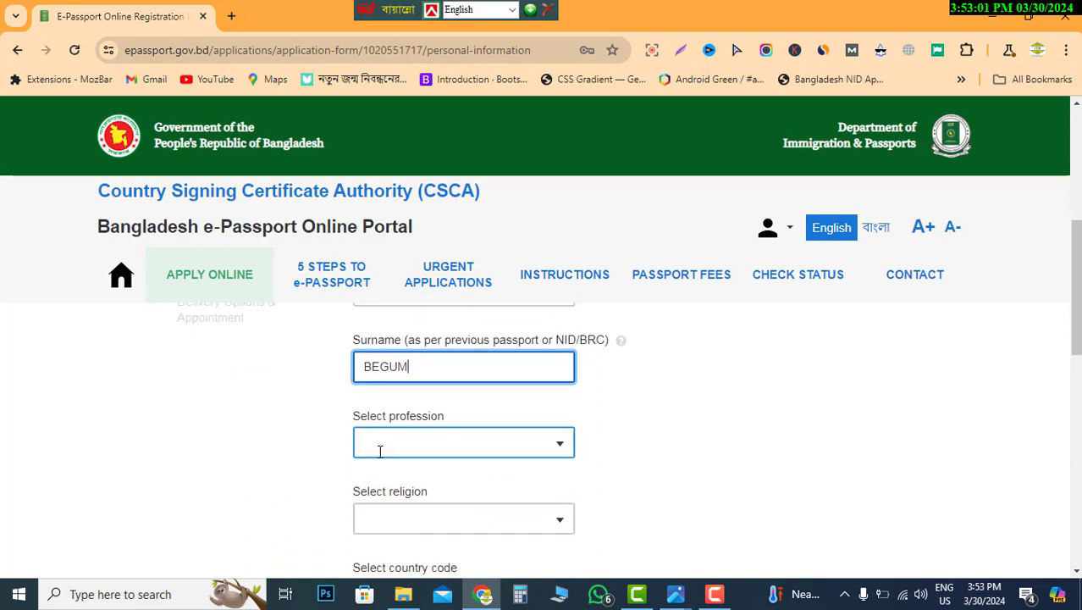
- Pick the profession found by filtering the profession list with 'h'
click(552, 445)
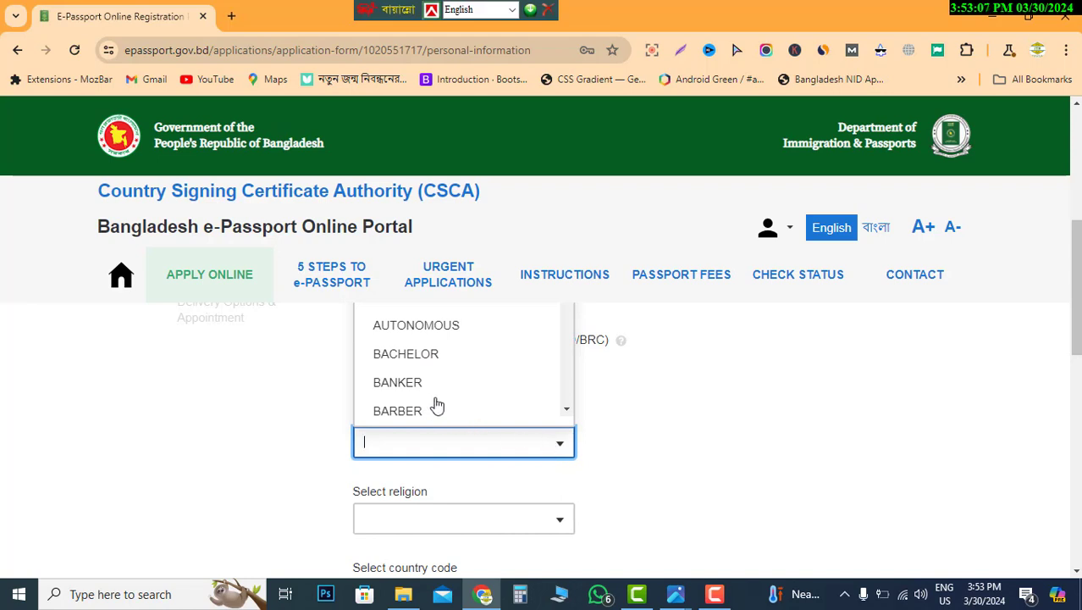
scroll(437, 406, up, 2)
scroll(437, 405, down, 2)
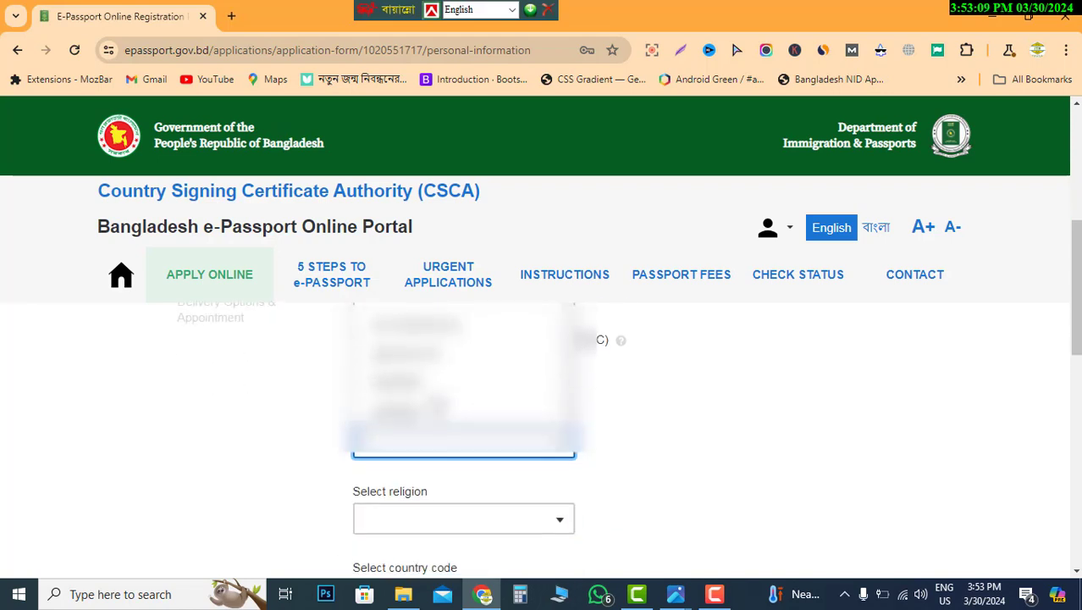
text(h)
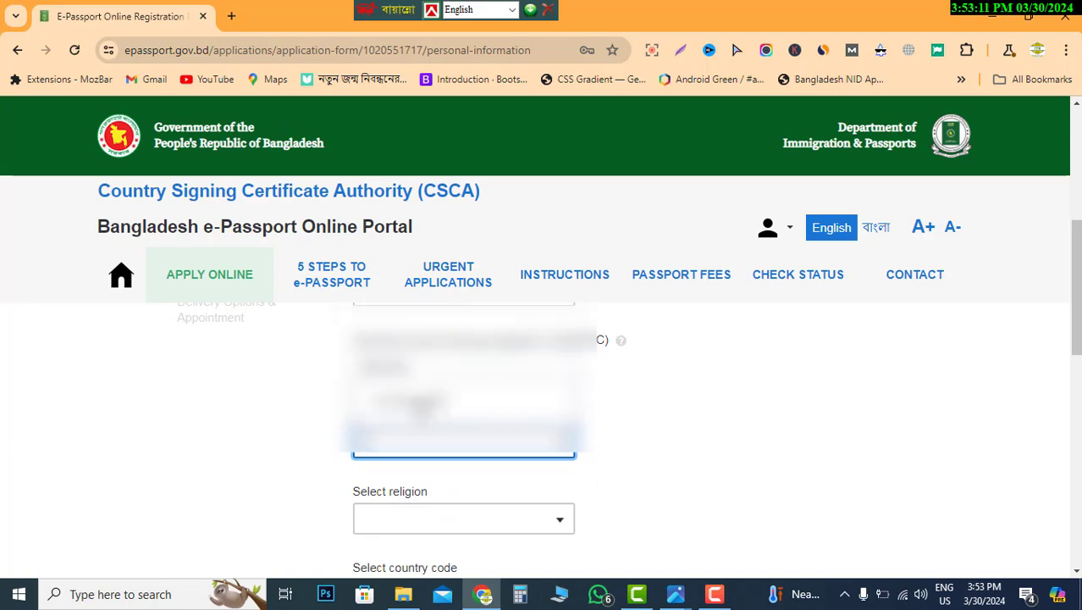
click(417, 405)
scroll(550, 446, down, 1)
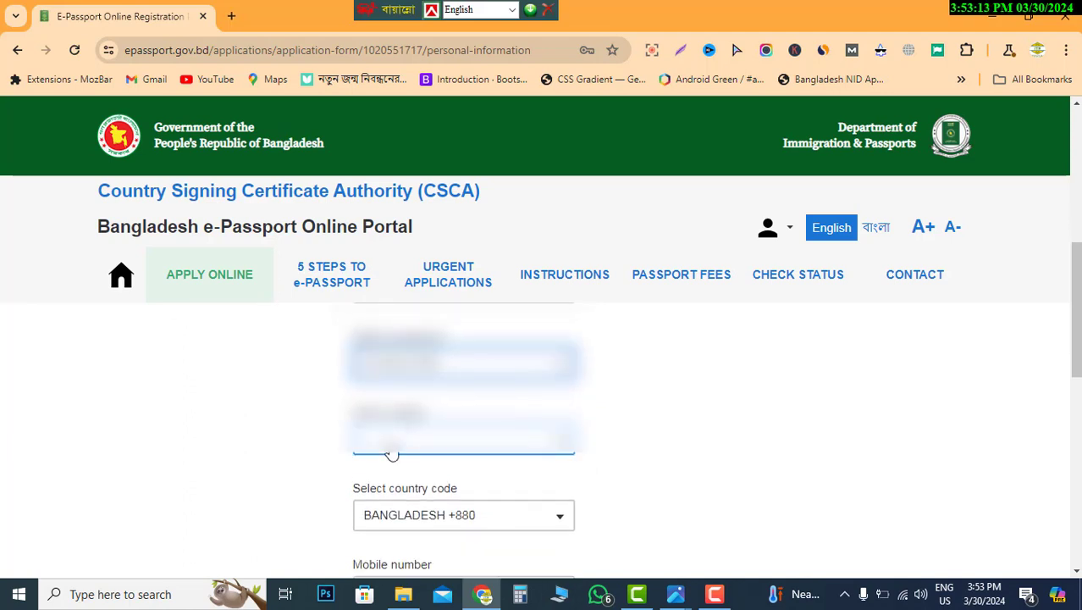
- Open the religion list and tick SMS status updates for the phone number
click(441, 441)
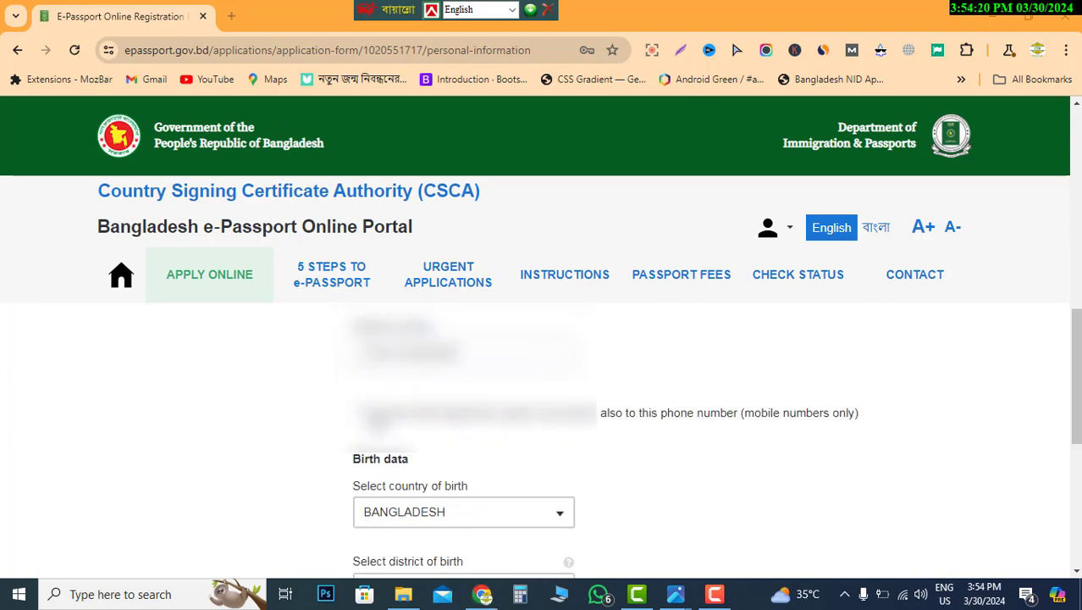
click(363, 414)
scroll(530, 467, down, 2)
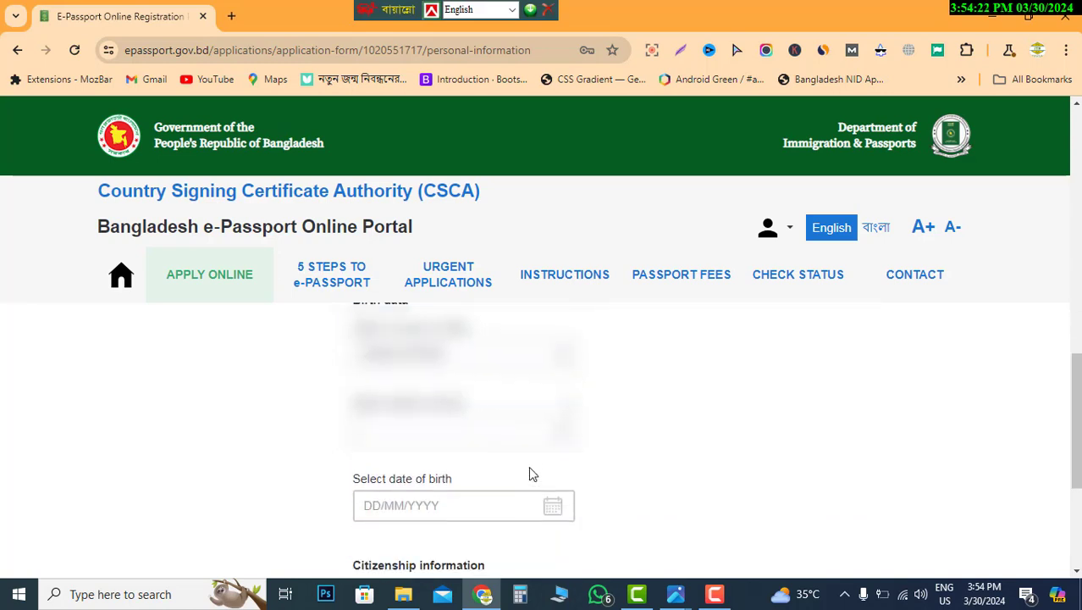
scroll(529, 465, up, 3)
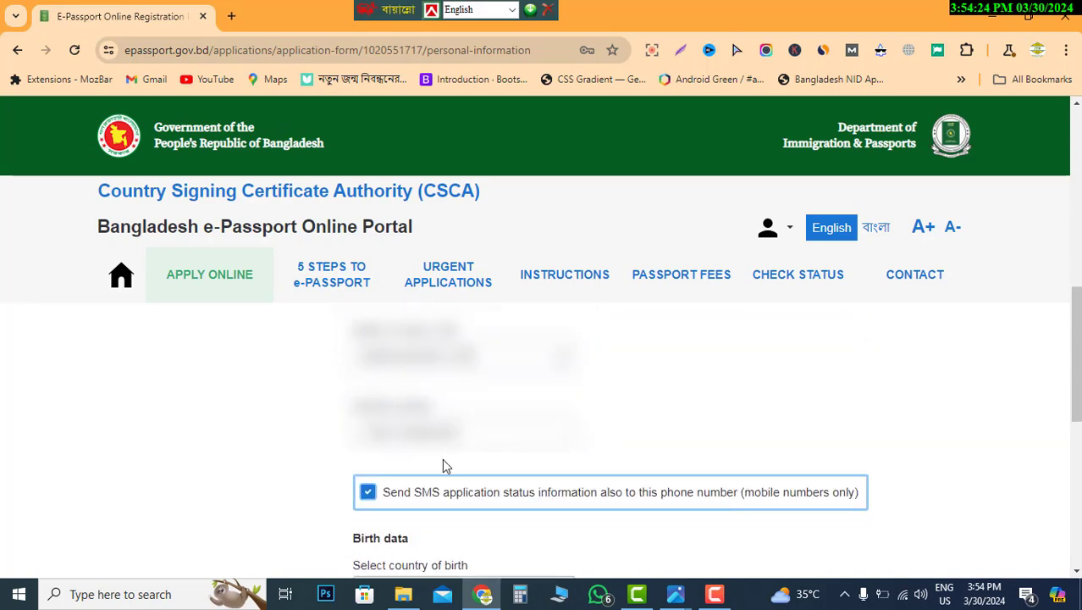
scroll(580, 451, down, 1)
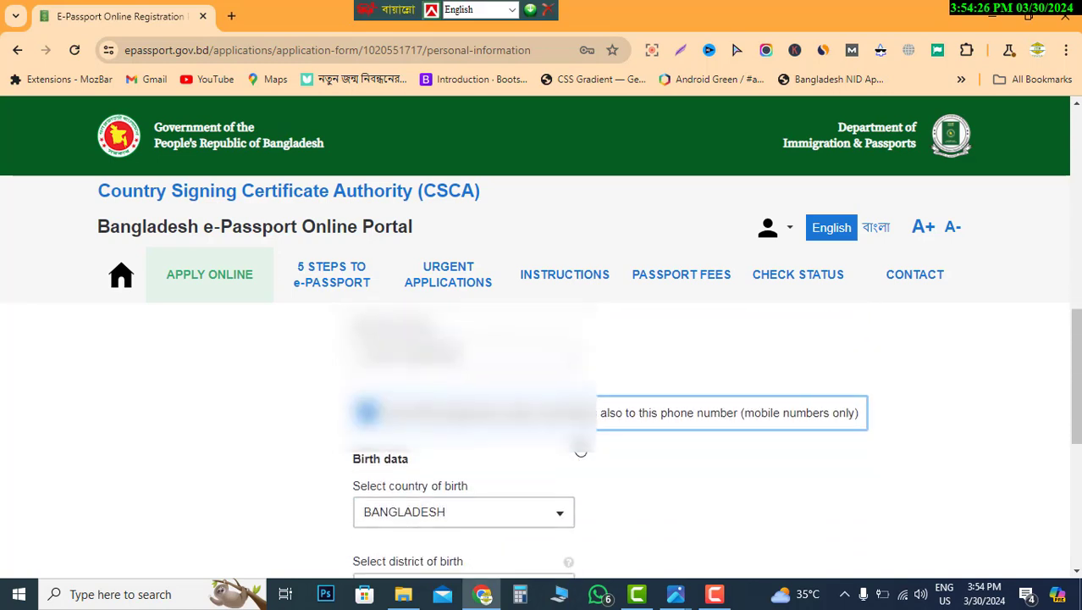
scroll(581, 451, down, 1)
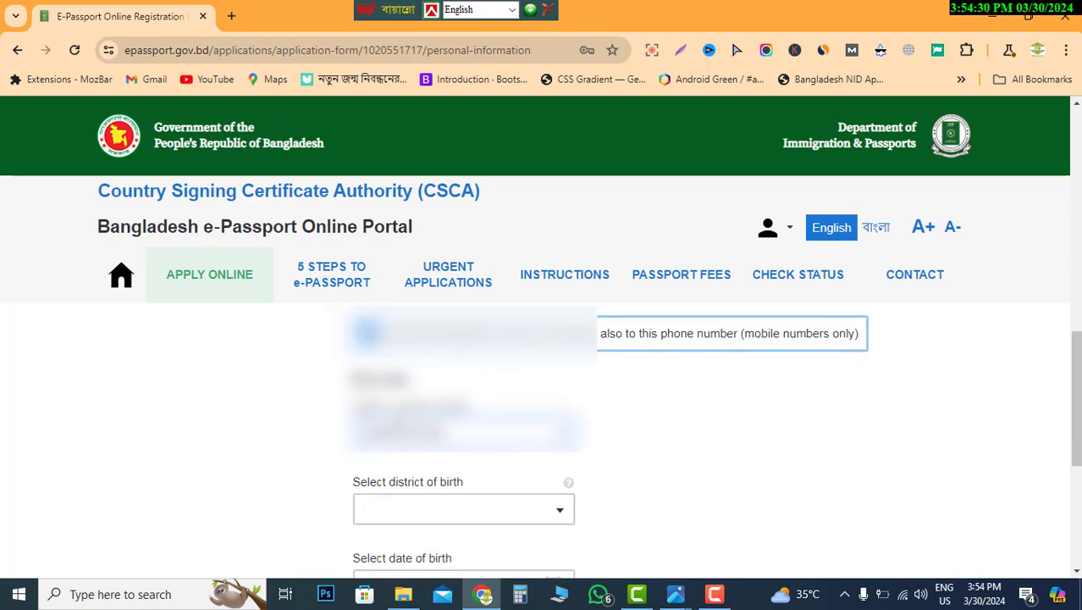
scroll(492, 428, down, 1)
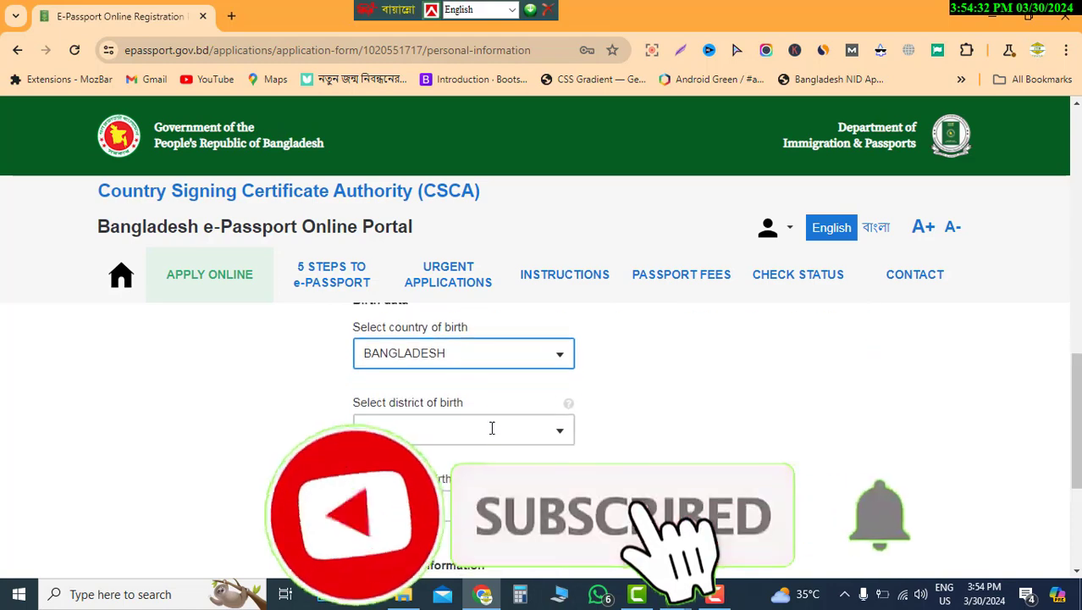
- Set the district of birth to COX'S BAZAR
click(478, 435)
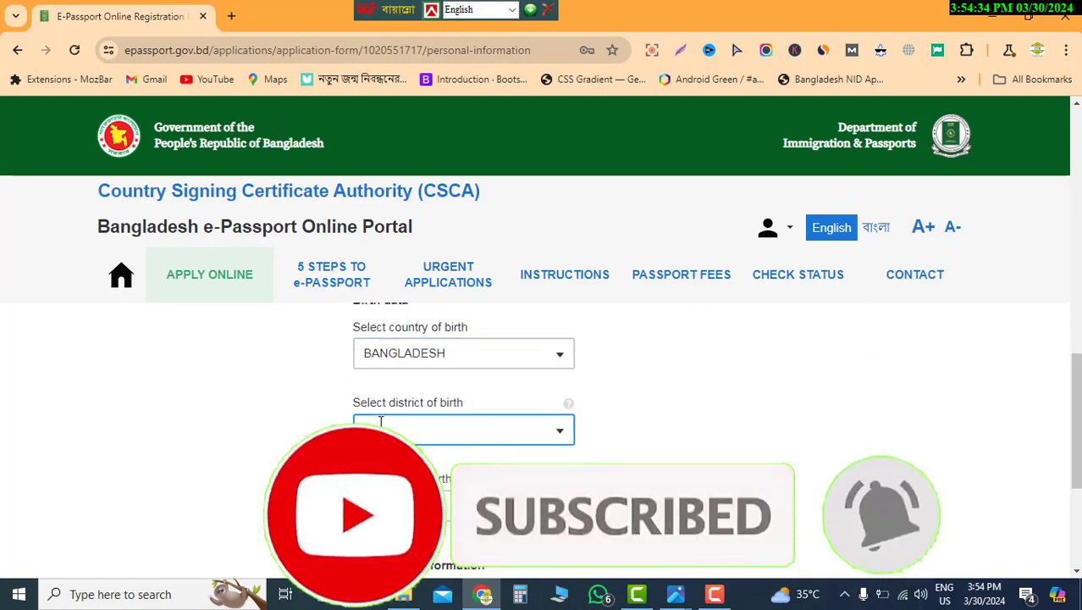
click(469, 433)
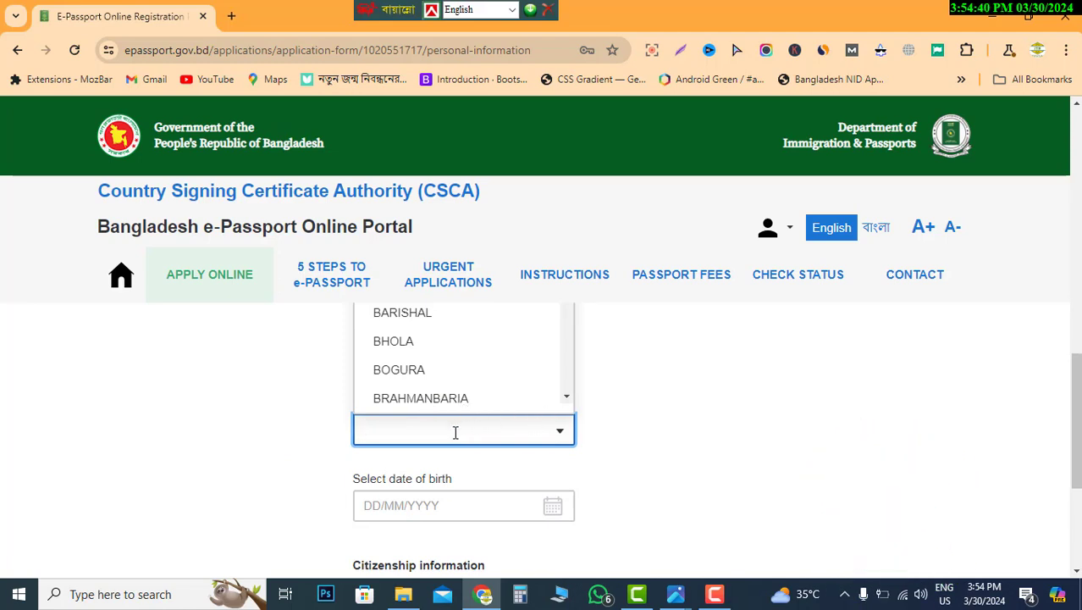
text(c)
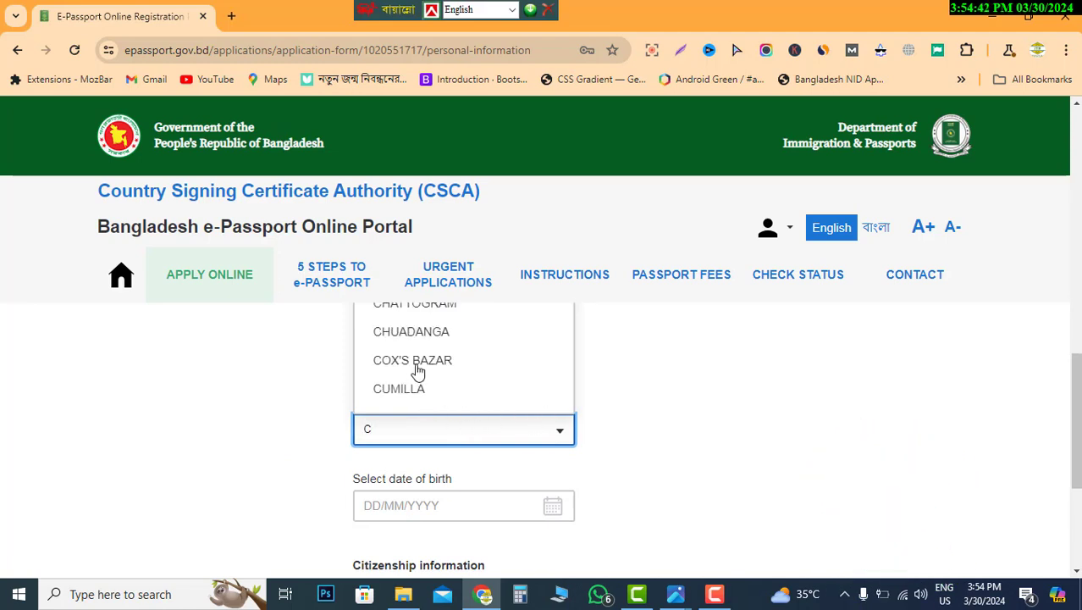
click(415, 363)
scroll(597, 439, down, 1)
click(441, 426)
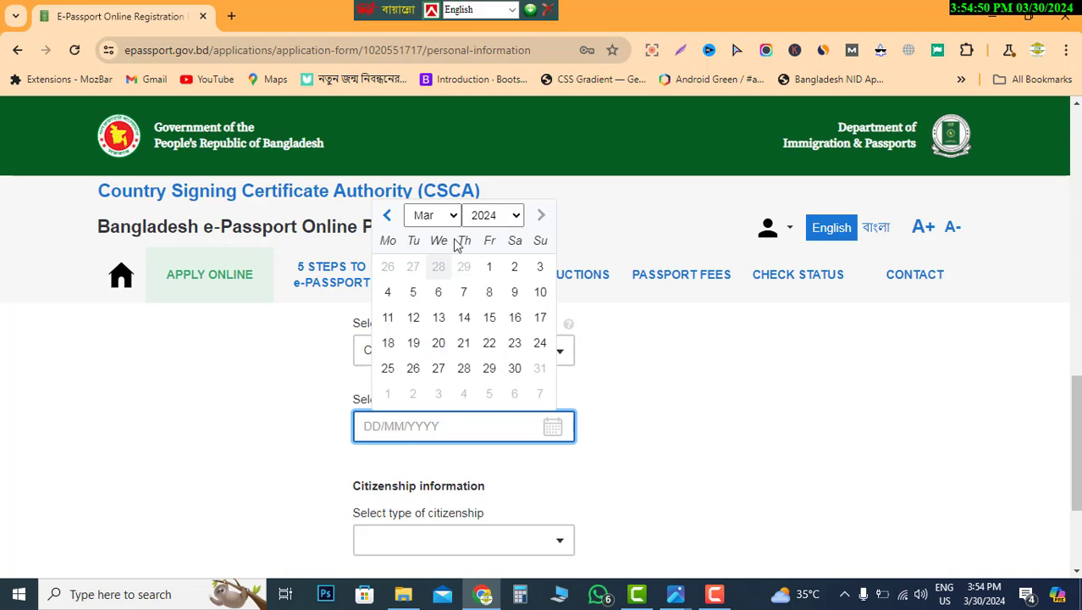
click(514, 217)
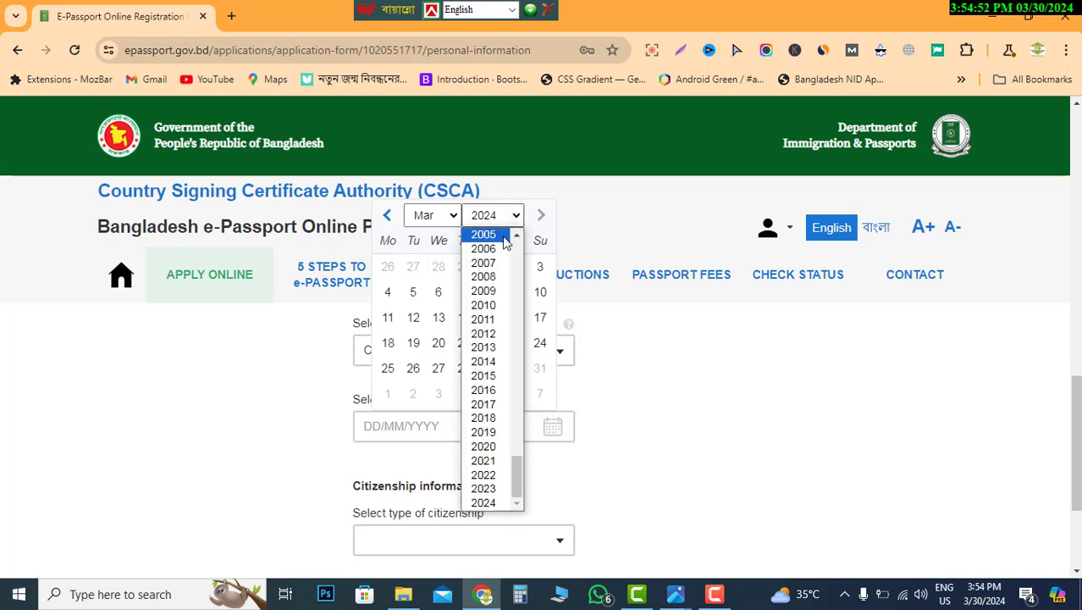
scroll(484, 385, up, 10)
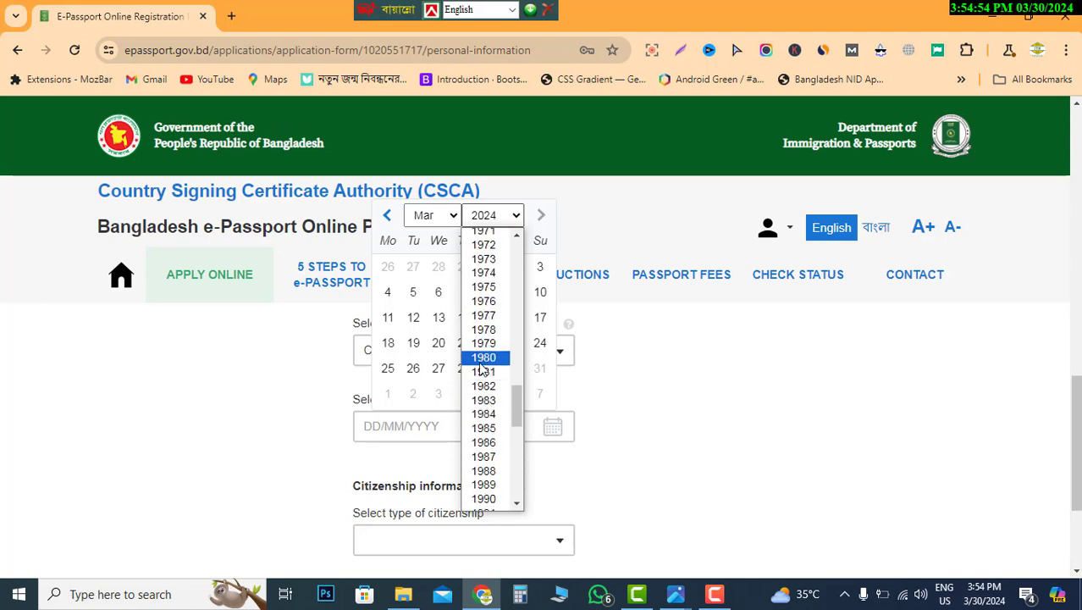
scroll(483, 370, up, 7)
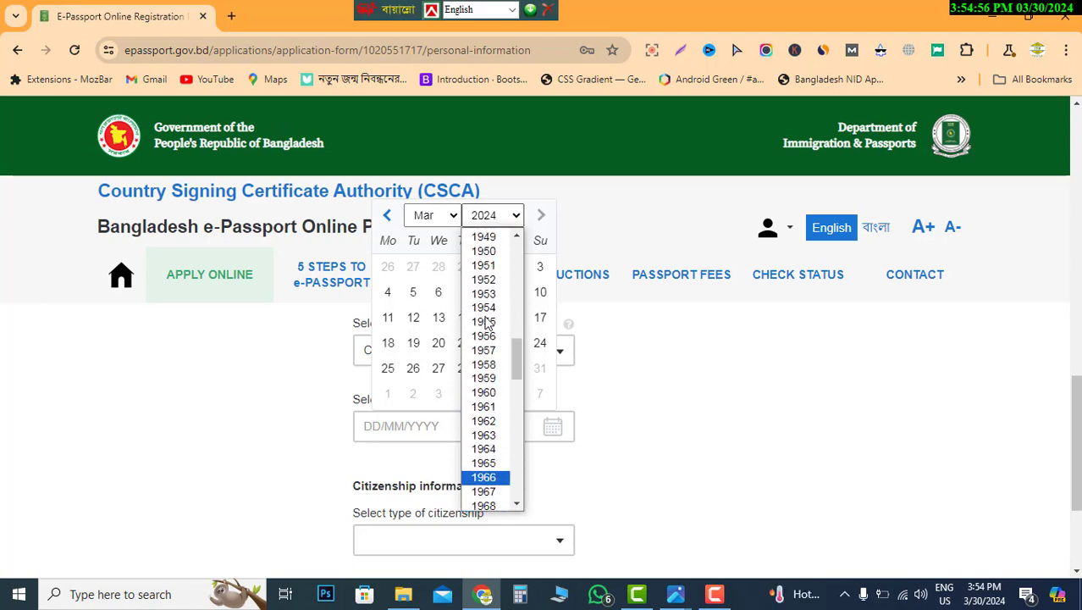
click(494, 492)
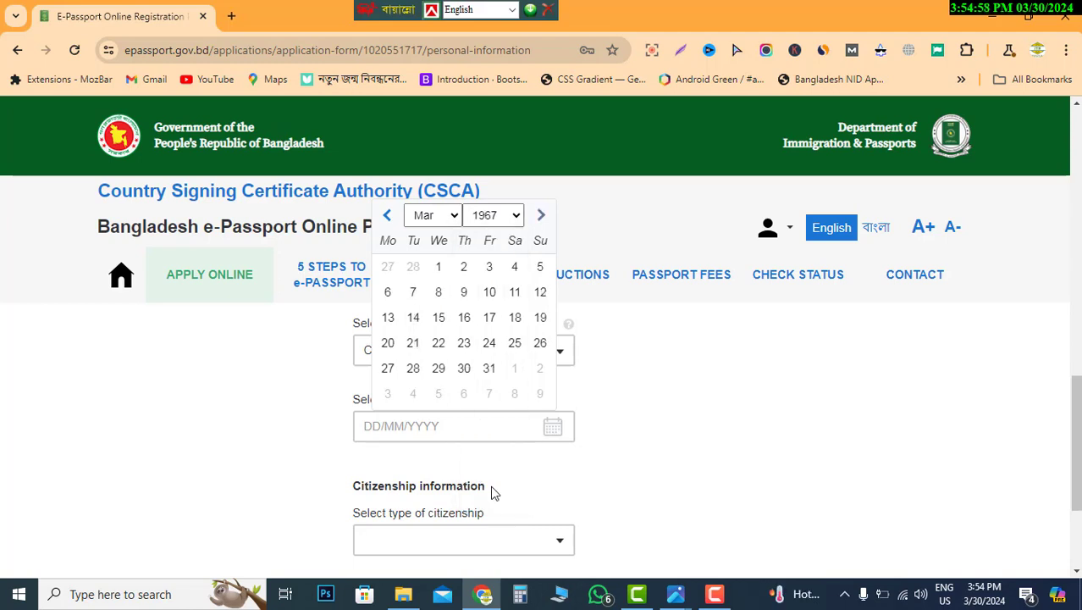
click(436, 431)
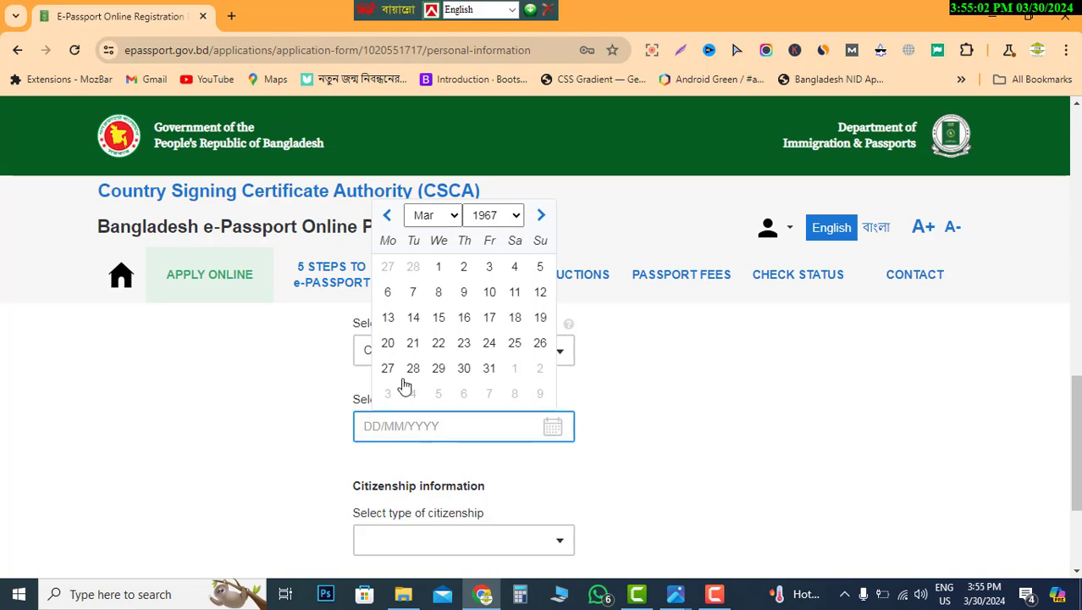
click(430, 214)
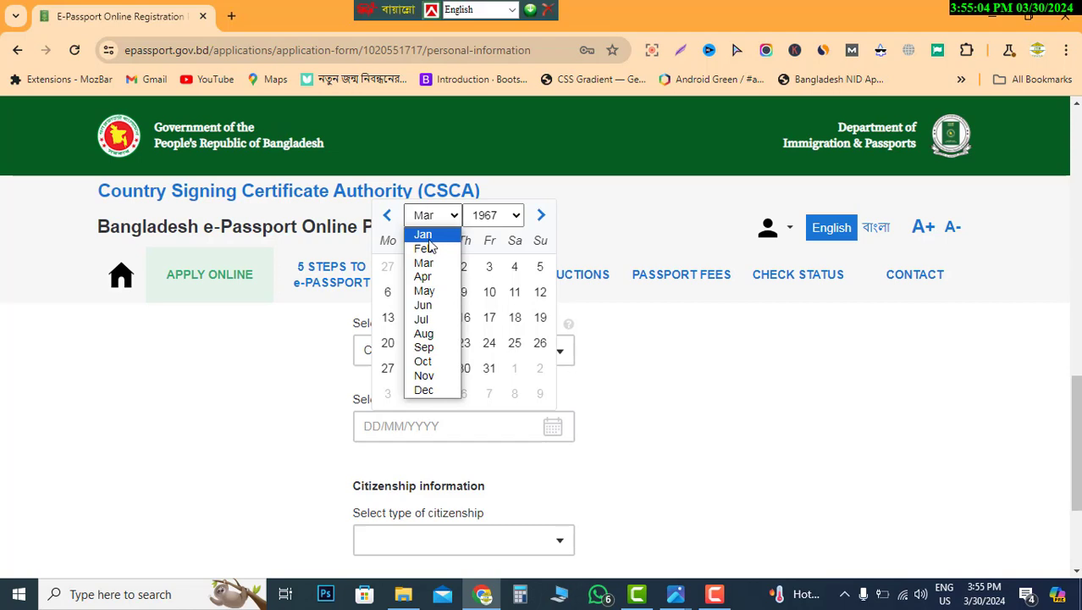
click(427, 236)
click(537, 269)
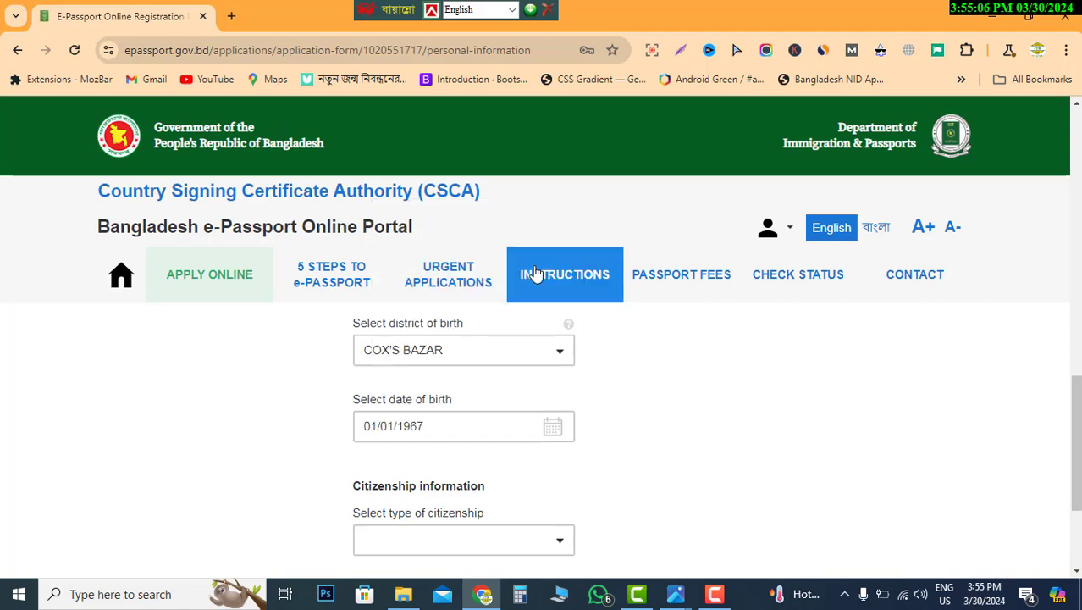
scroll(550, 437, down, 2)
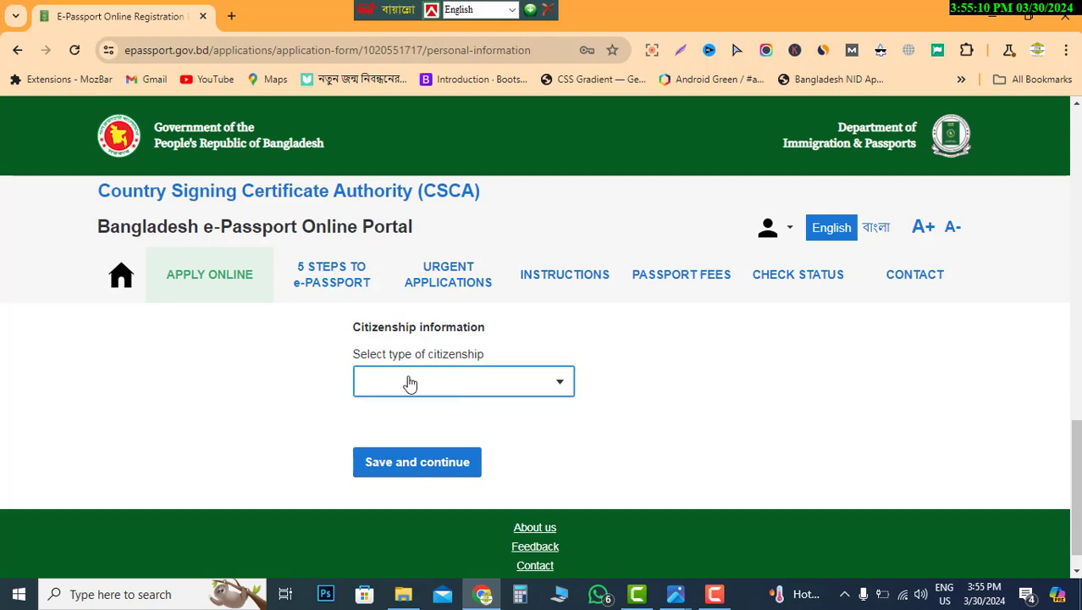
- Set citizenship type to BY BIRTH and save the personal information
click(484, 384)
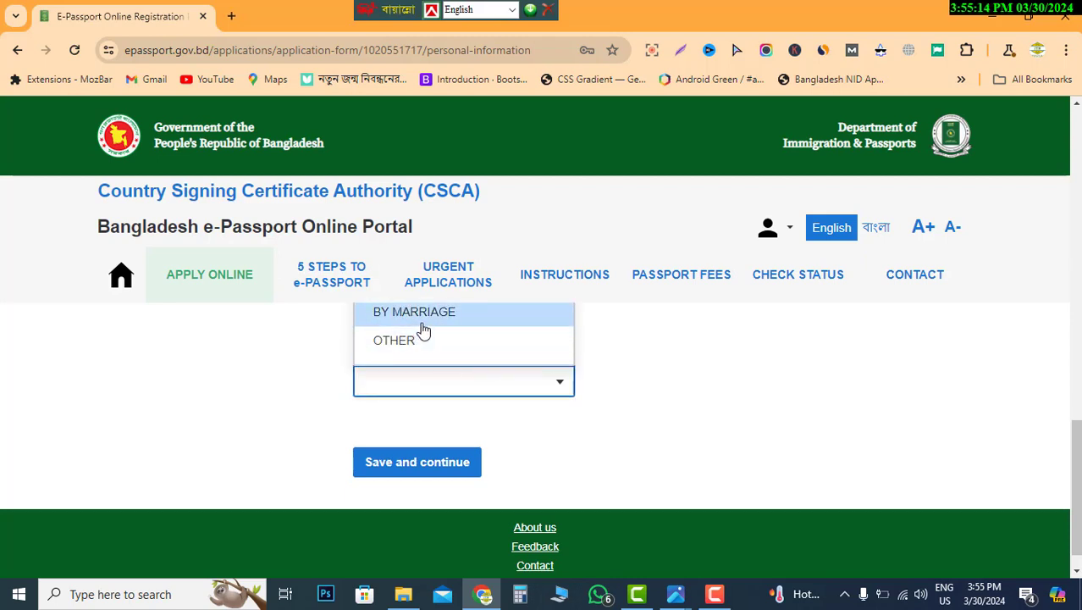
scroll(435, 340, up, 3)
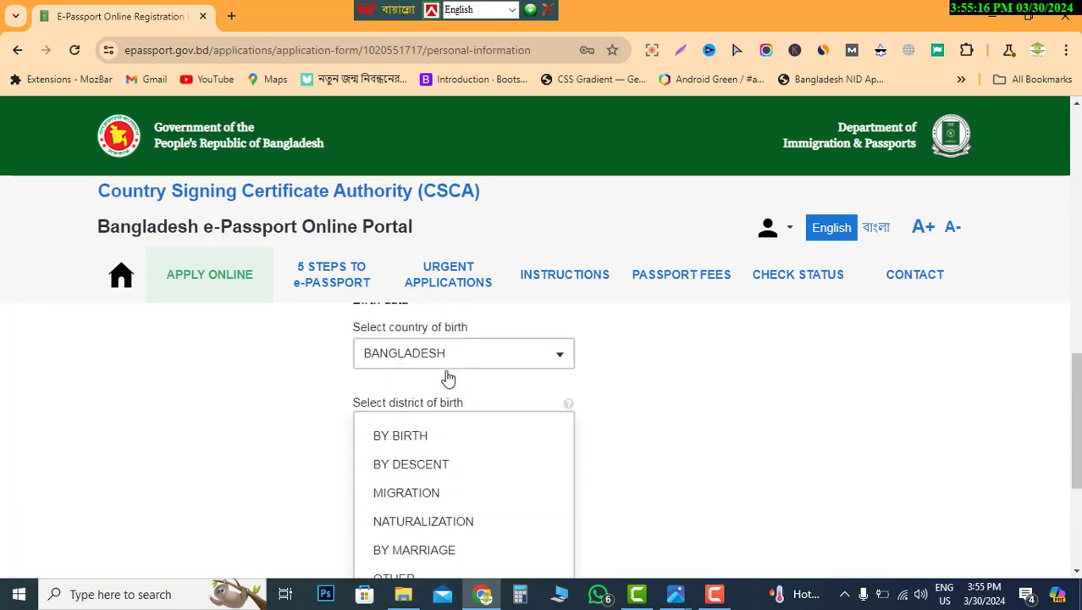
click(420, 439)
scroll(783, 331, down, 2)
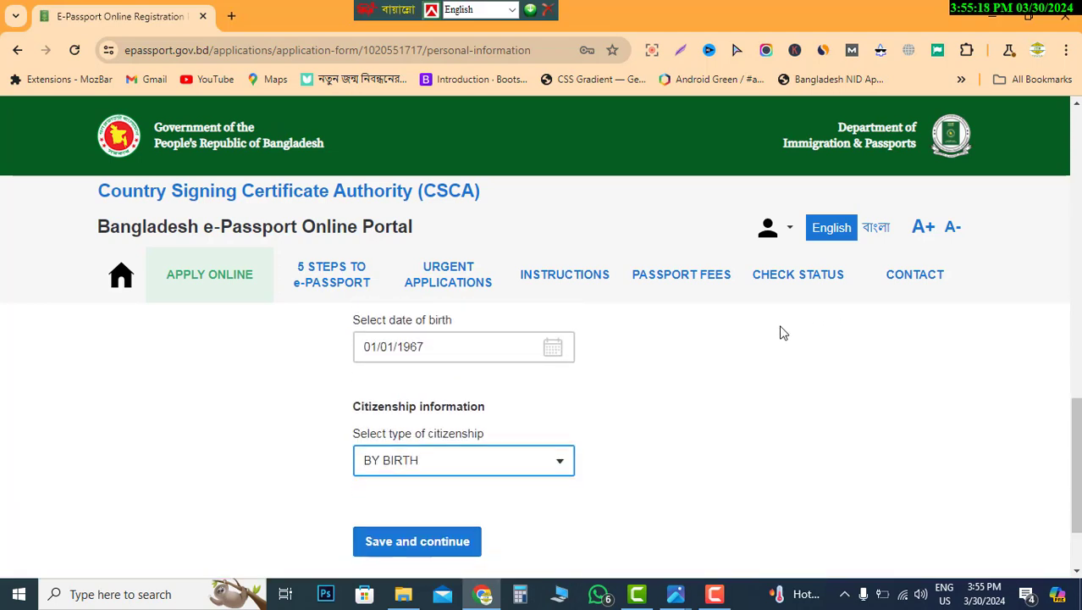
scroll(783, 331, down, 1)
click(443, 434)
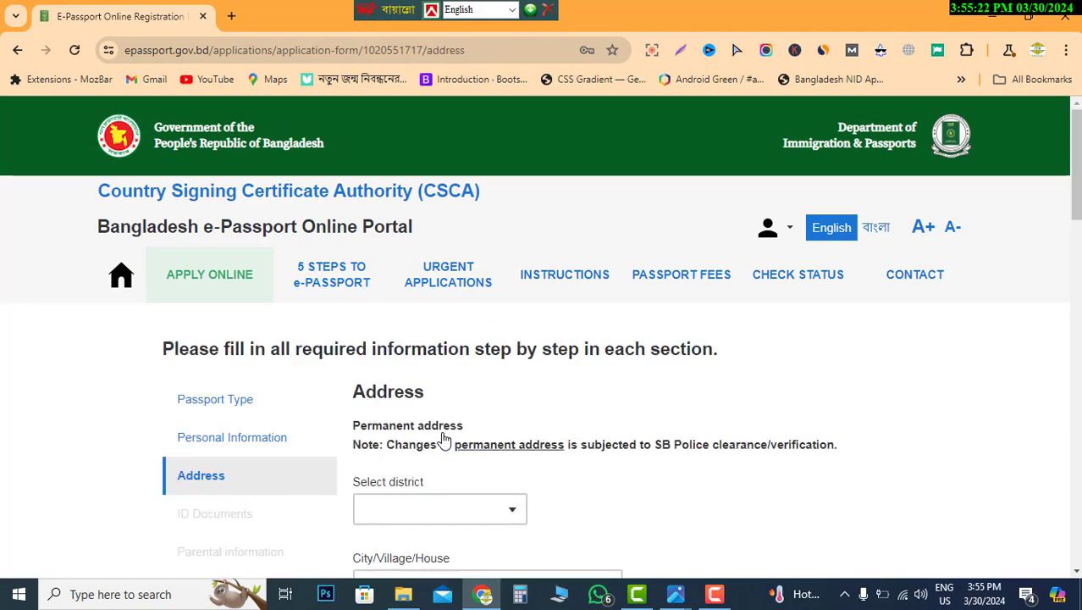
- Set the permanent address district to COX'S BAZAR
scroll(631, 468, down, 1)
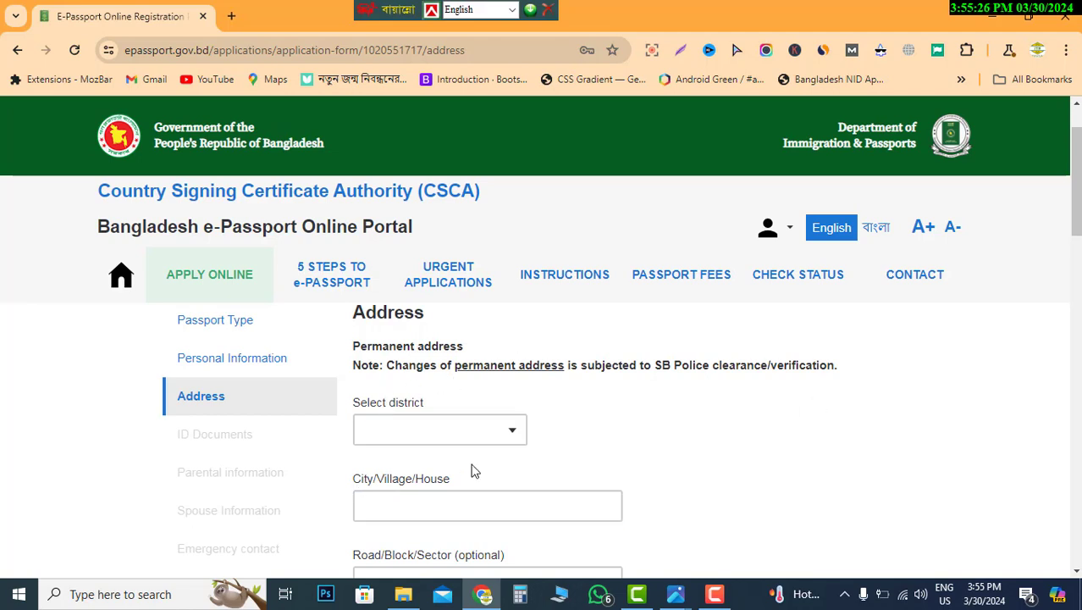
click(447, 428)
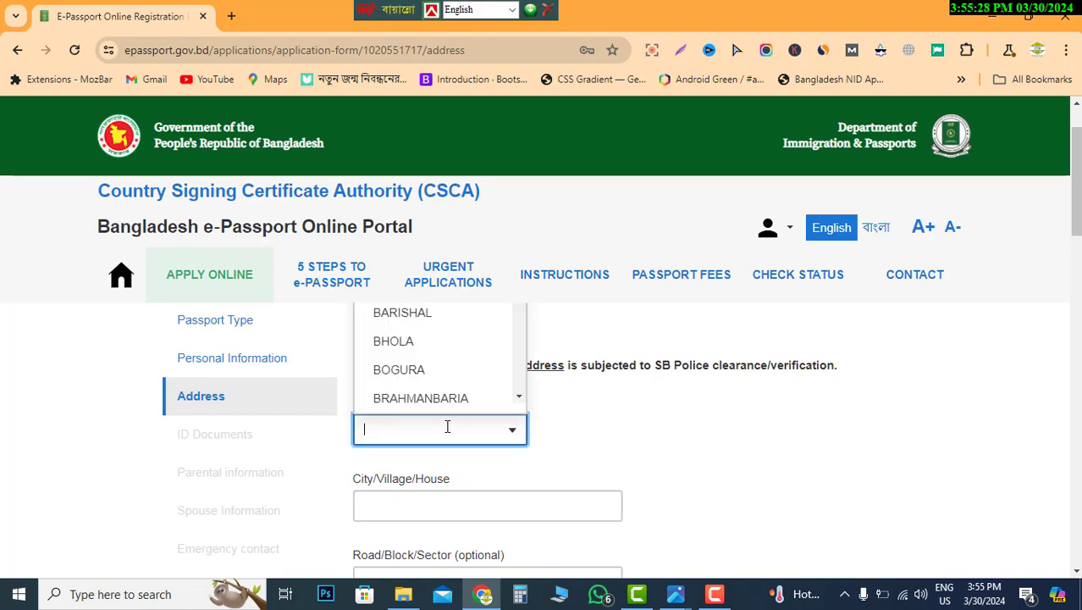
text(C)
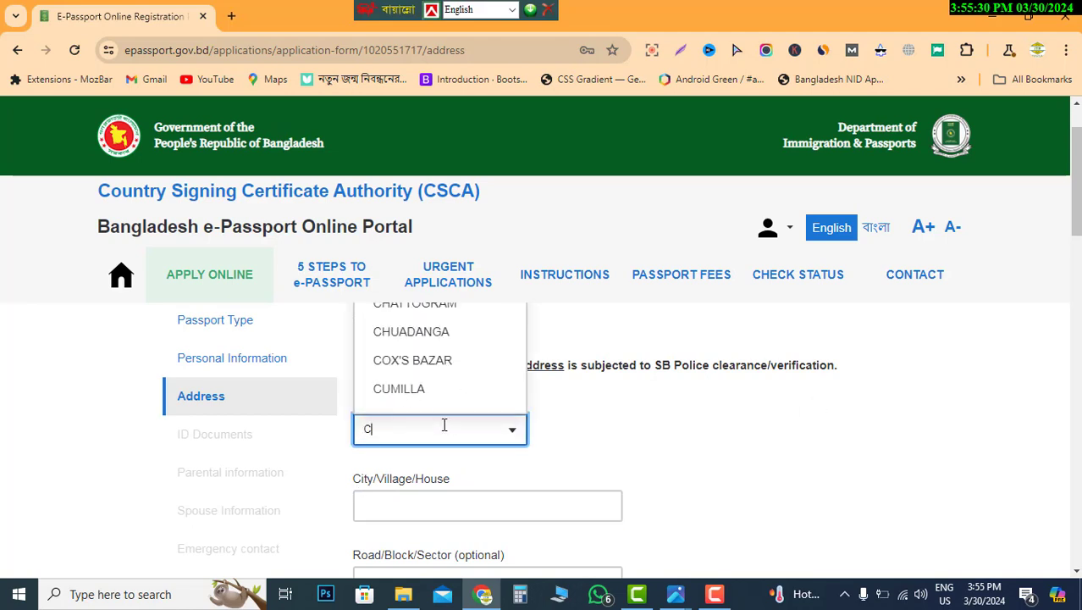
click(446, 364)
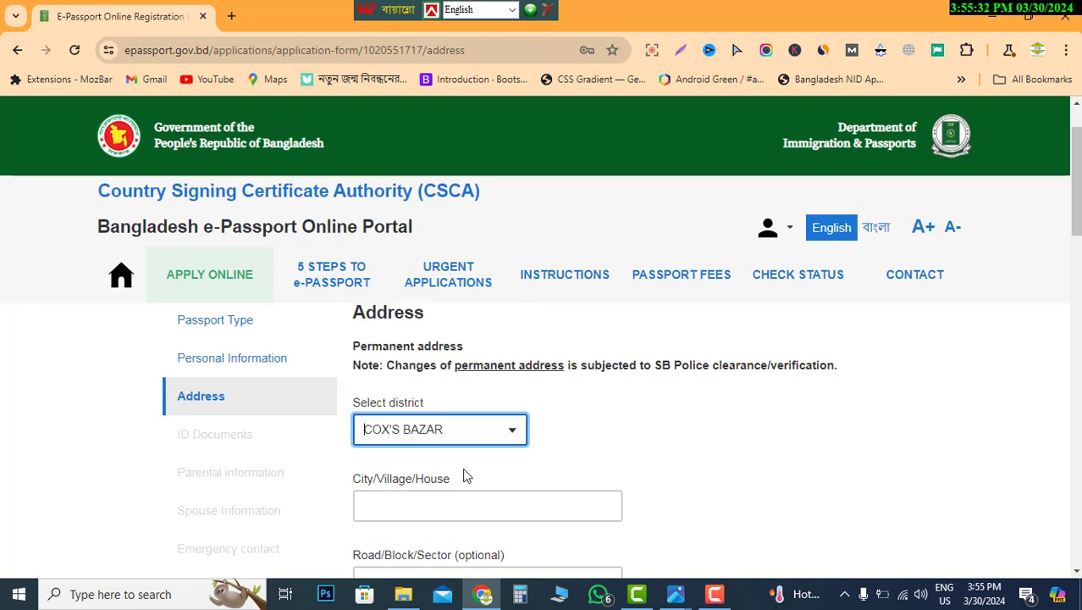
scroll(509, 456, down, 1)
click(425, 425)
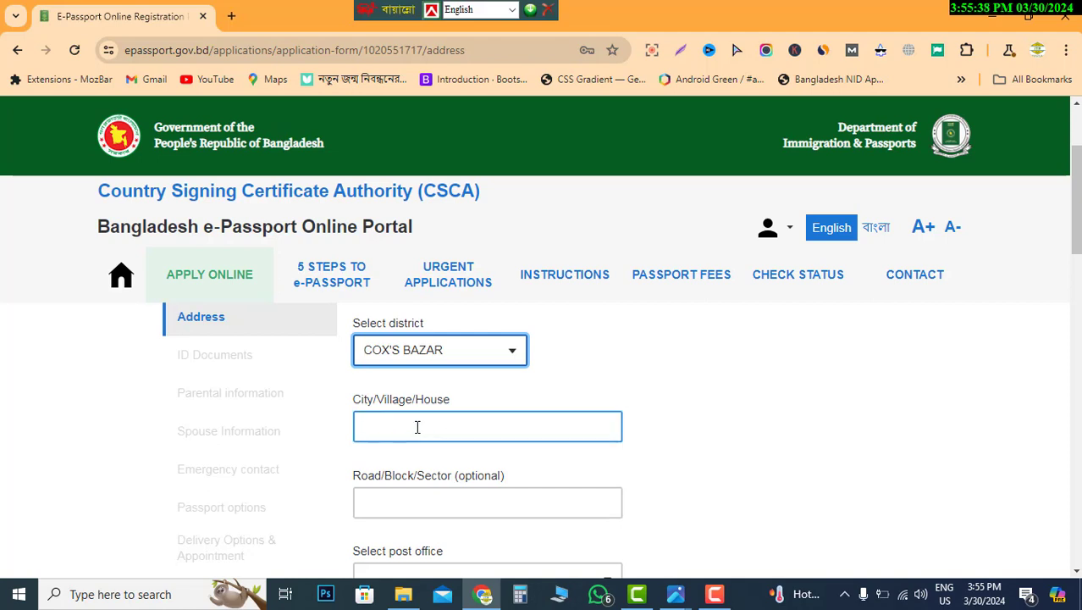
click(418, 426)
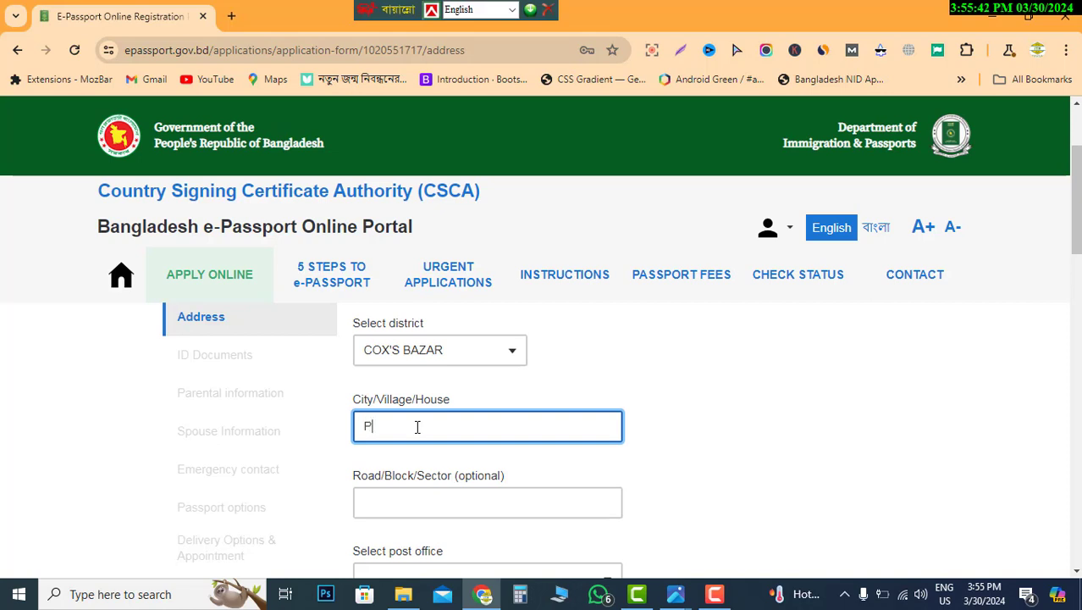
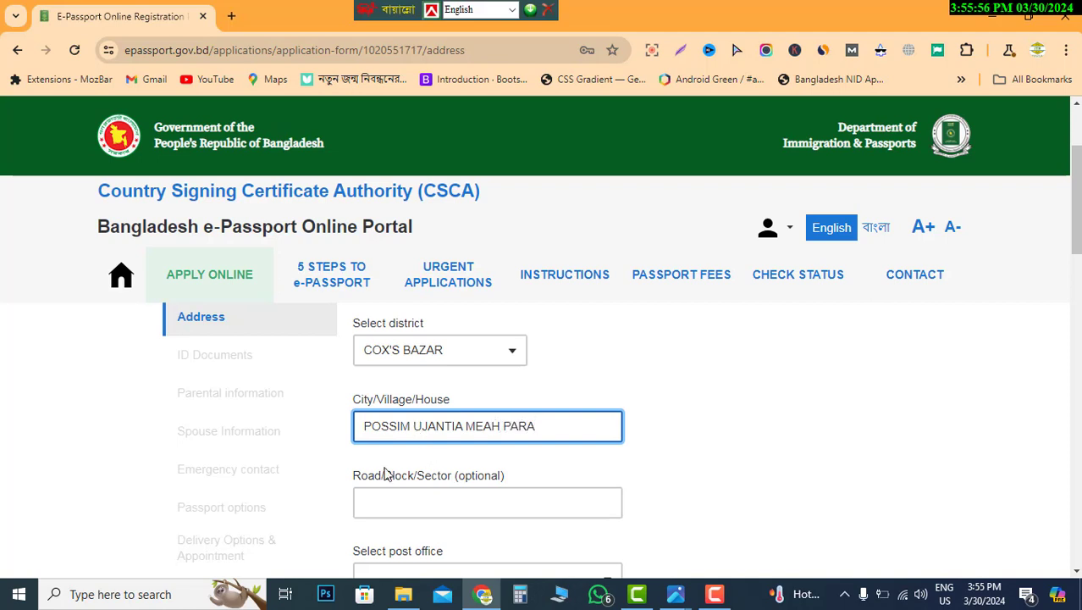
scroll(411, 490, down, 1)
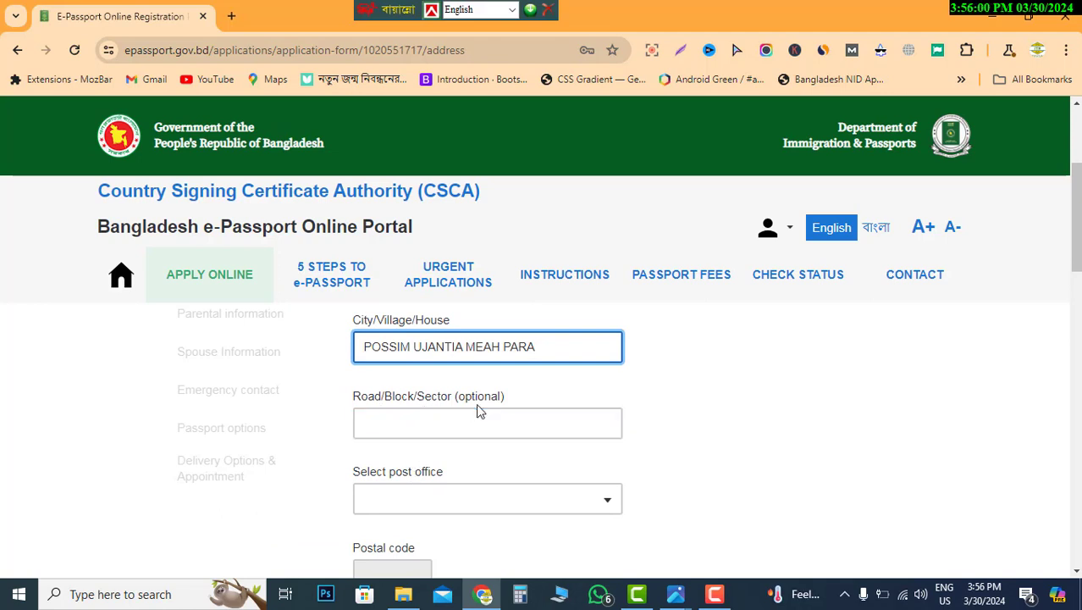
click(421, 424)
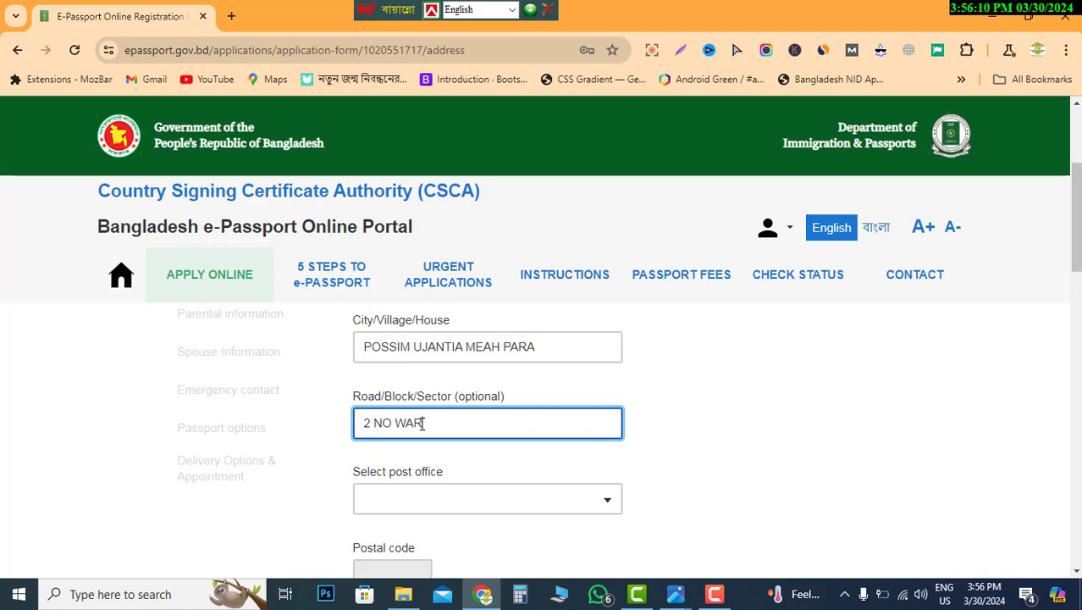
- Finish the road entry with 'D' and choose post office MOGNAMA - 4641
text(D)
scroll(465, 479, down, 1)
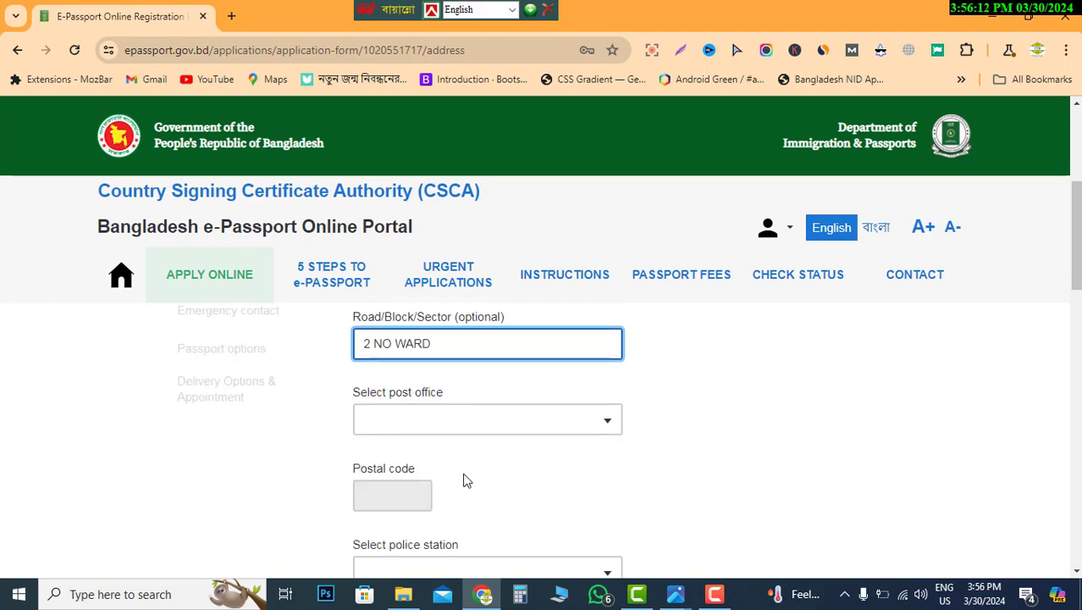
click(472, 424)
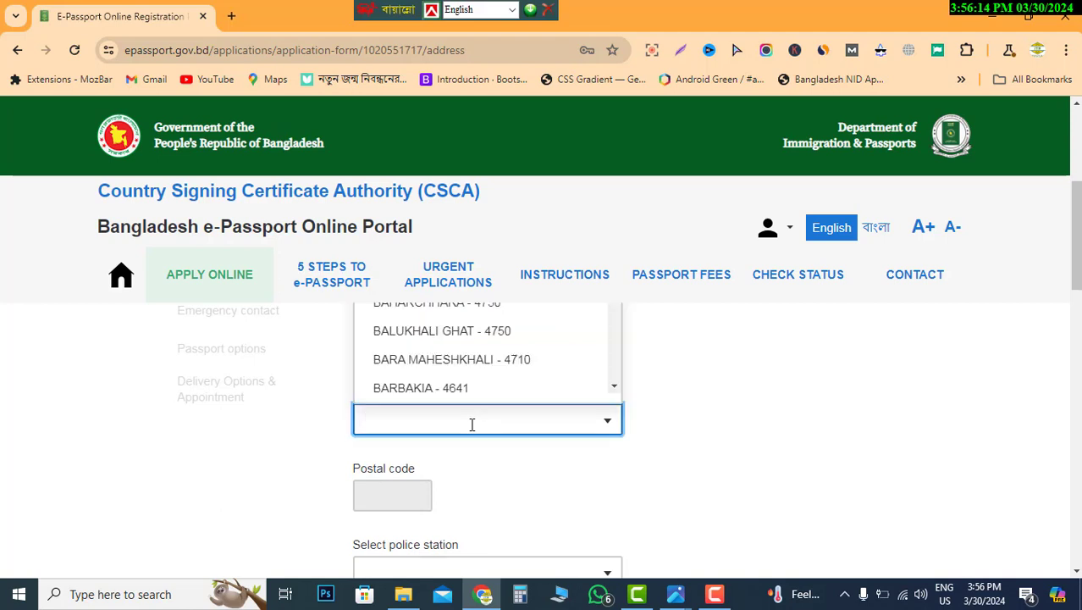
text(MAG)
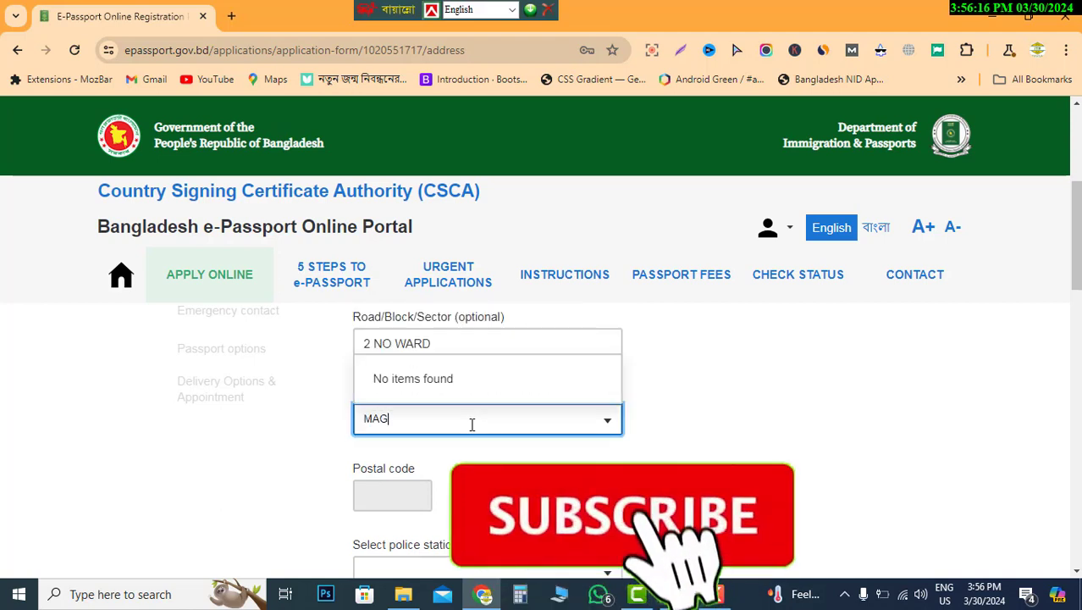
key(BackSpace)
key(BackSpace)
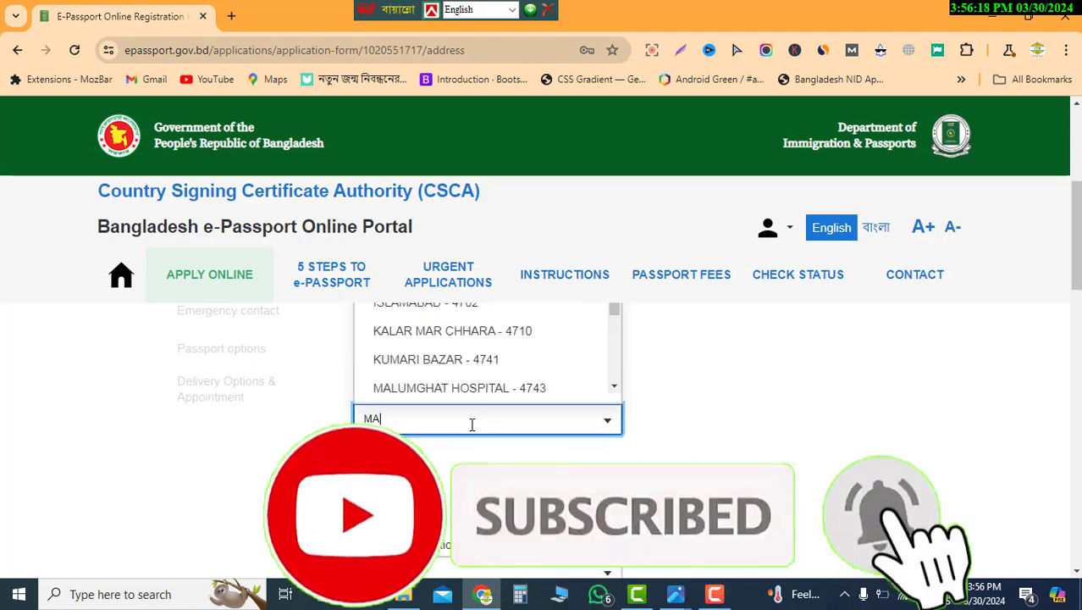
text(OG)
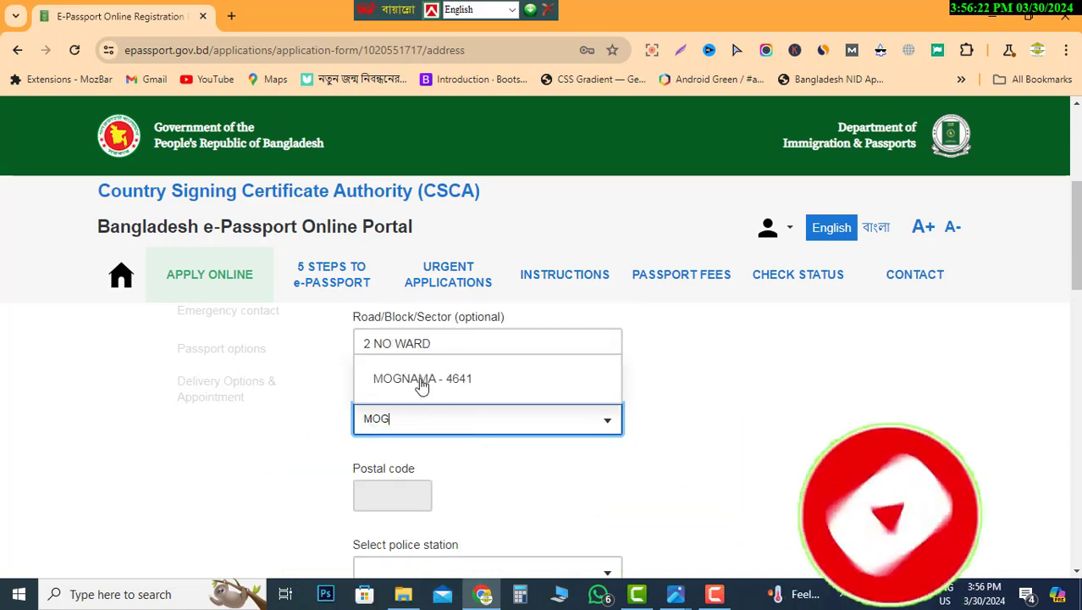
click(422, 381)
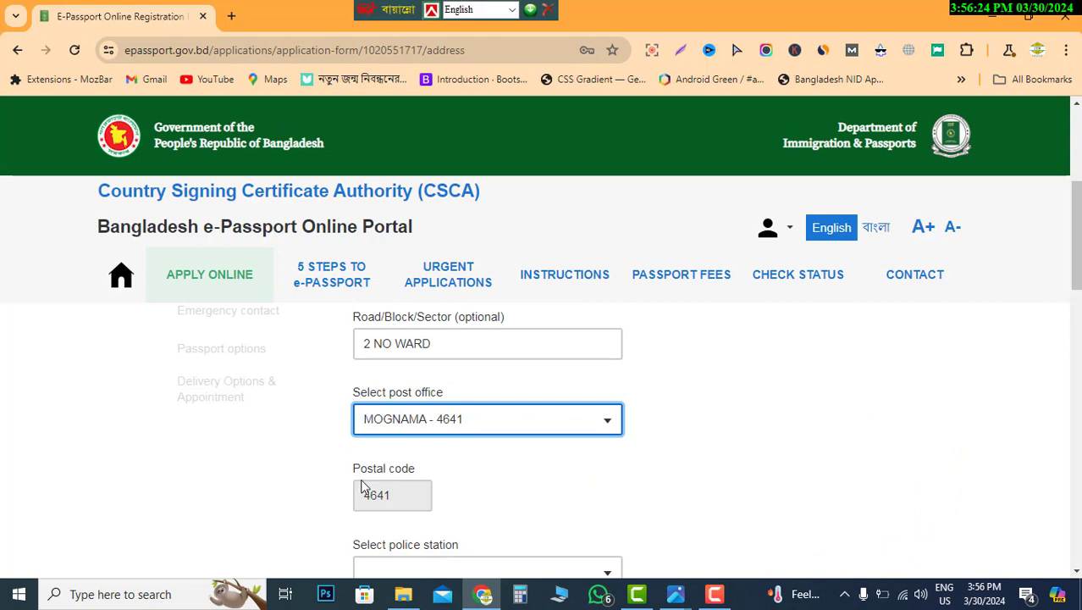
- Choose PEKUA as the police station and scroll to the Present address section
scroll(440, 495, down, 1)
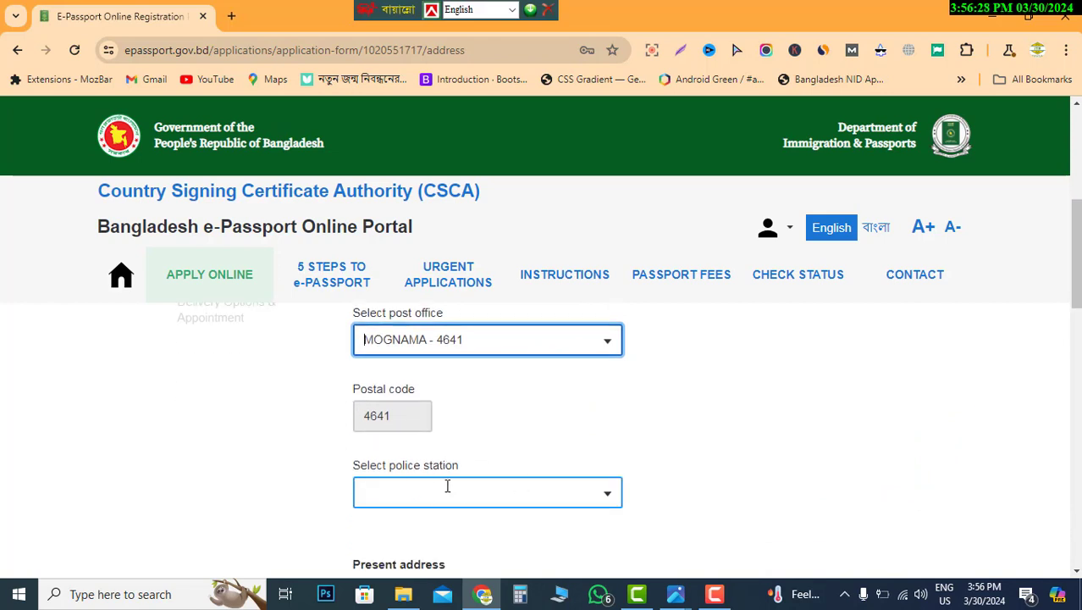
scroll(432, 462, down, 1)
click(423, 421)
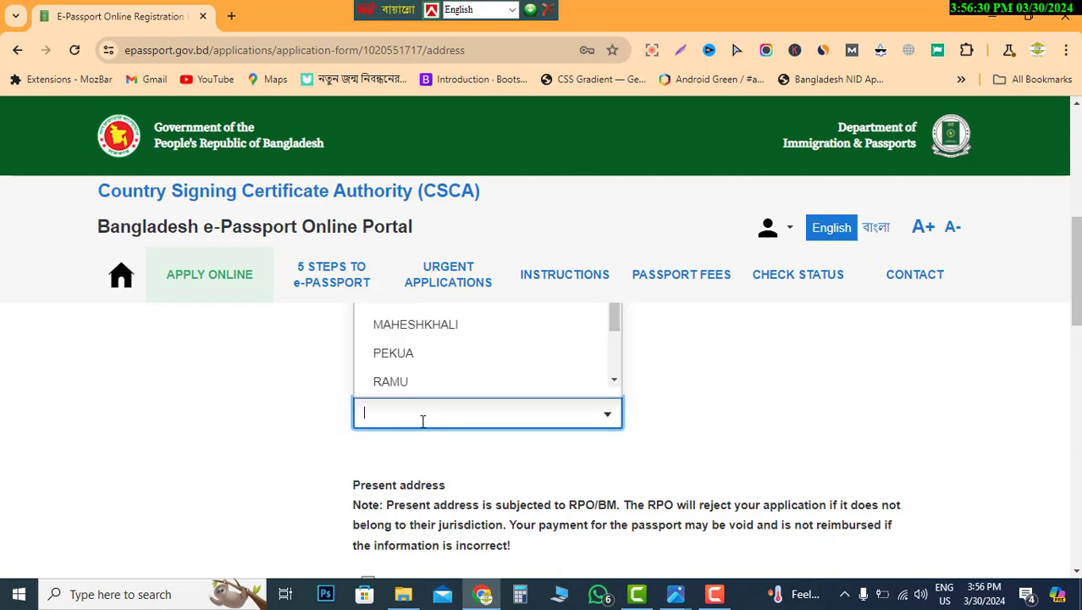
click(406, 356)
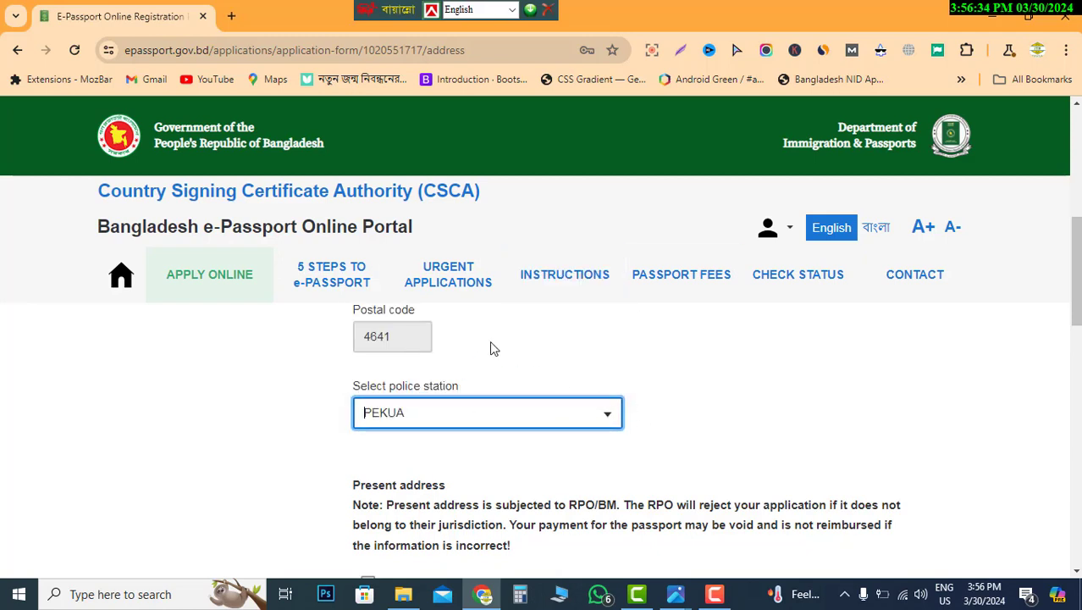
scroll(554, 365, up, 1)
scroll(554, 365, down, 1)
scroll(457, 443, down, 1)
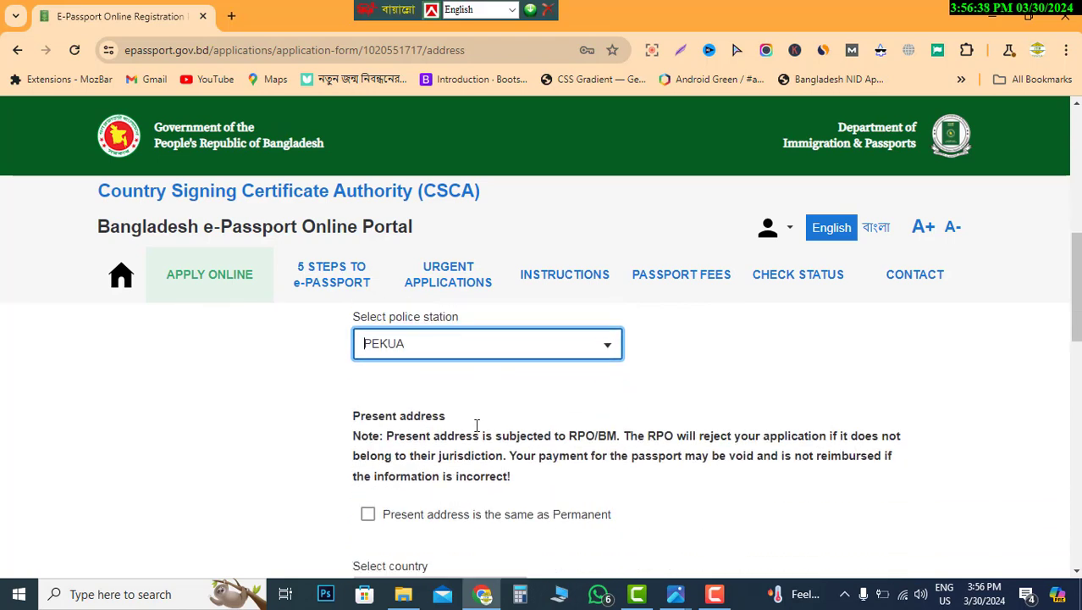
scroll(477, 425, down, 1)
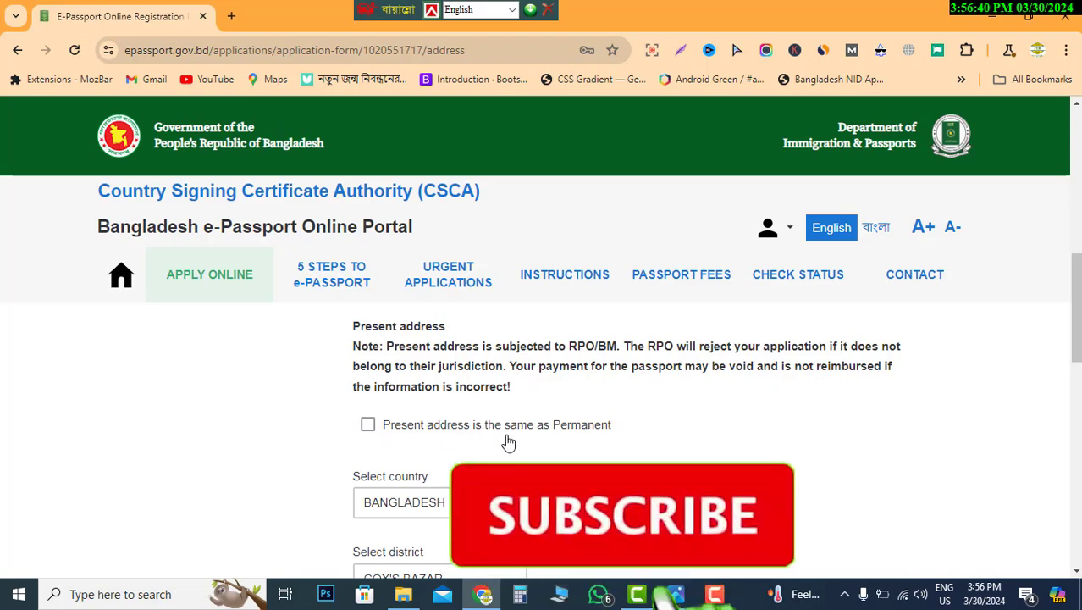
scroll(510, 442, up, 5)
- Make the present address match the permanent one and save the Address step with RPO COXS BAZAR
scroll(512, 442, down, 6)
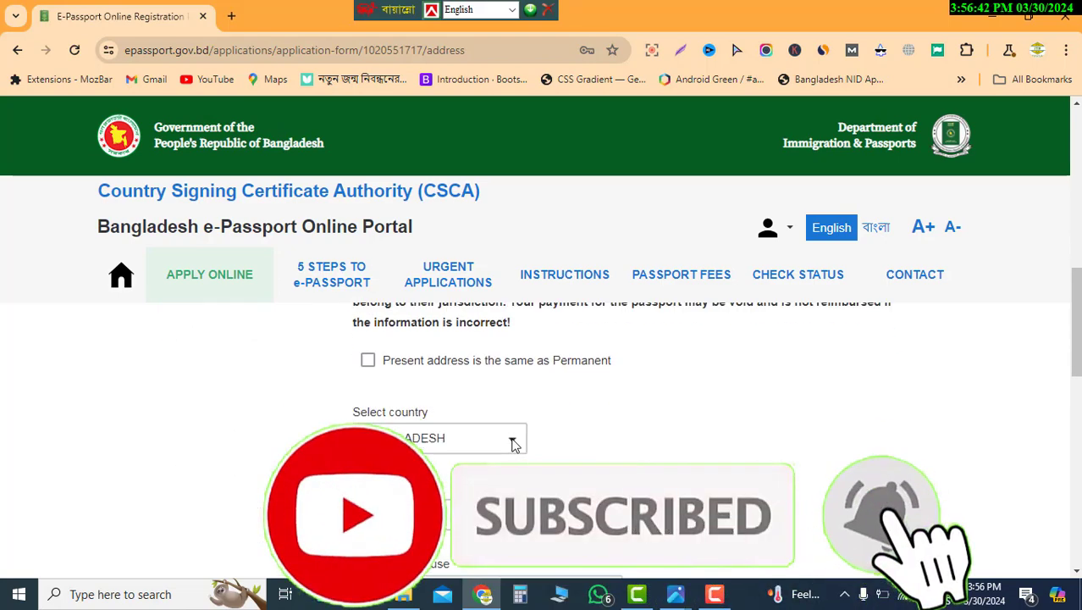
scroll(514, 444, up, 1)
scroll(514, 432, down, 1)
scroll(512, 437, up, 1)
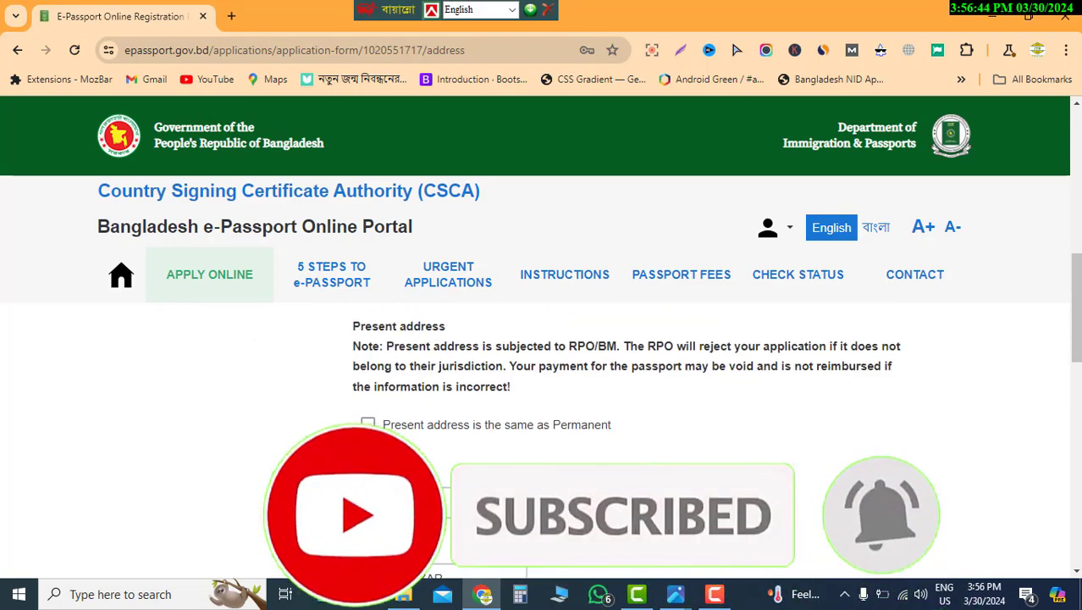
click(584, 424)
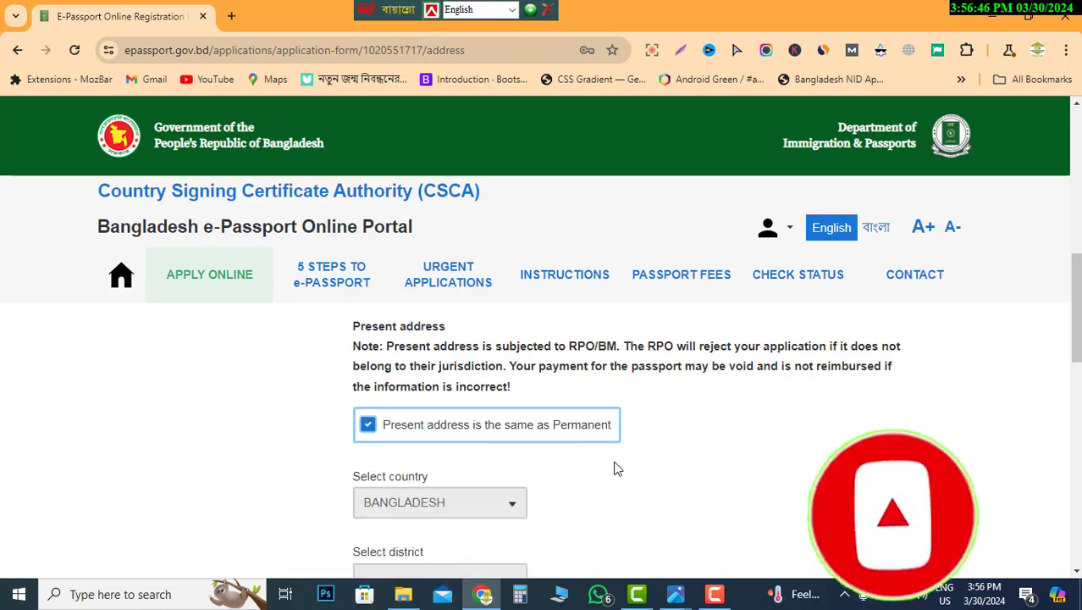
scroll(618, 457, down, 5)
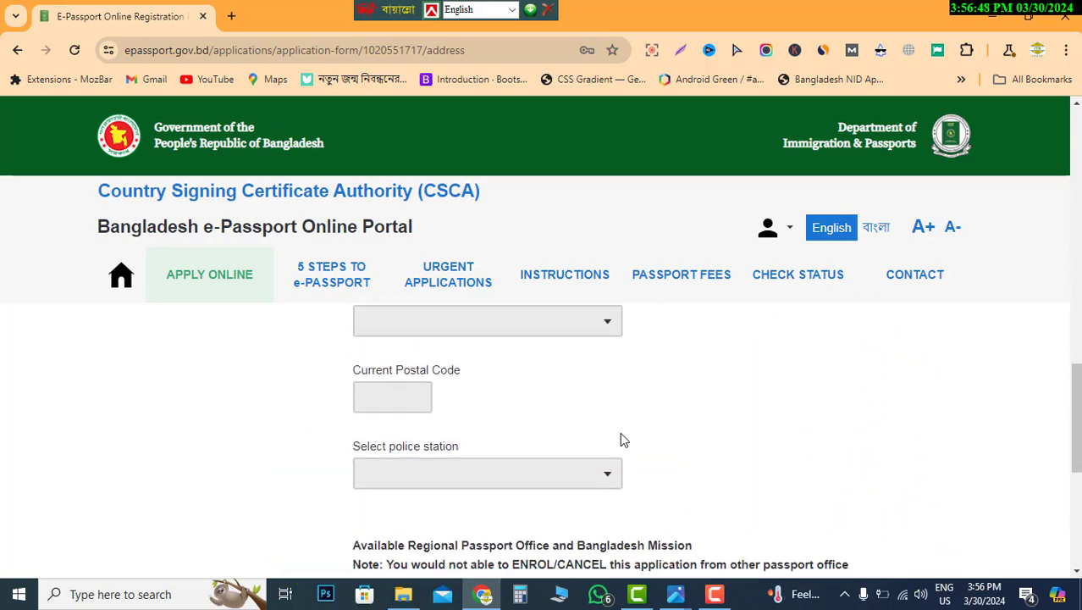
scroll(620, 440, down, 3)
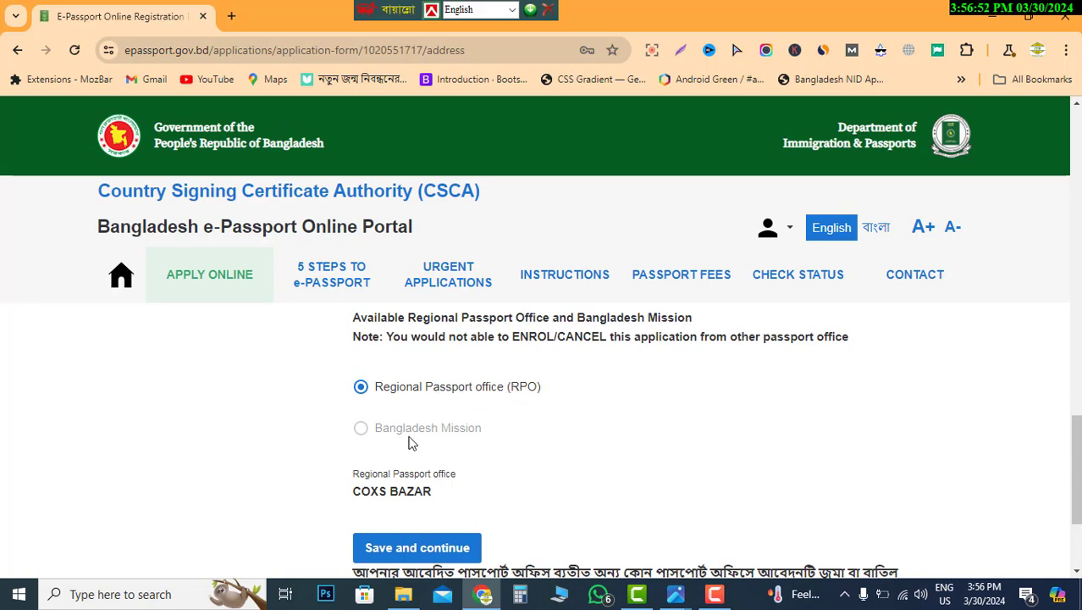
scroll(408, 466, down, 1)
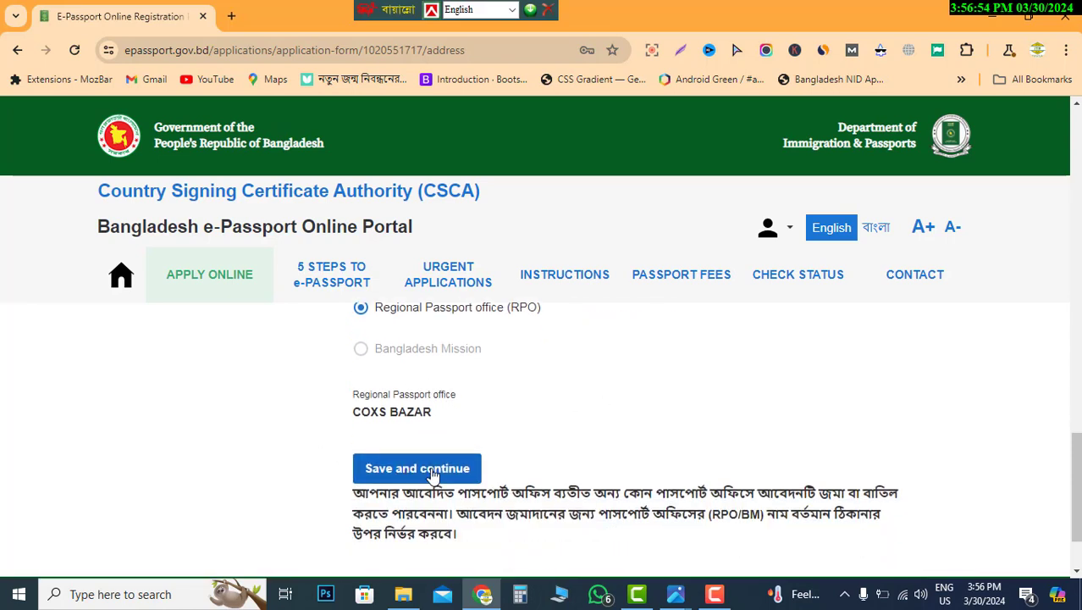
scroll(455, 474, down, 1)
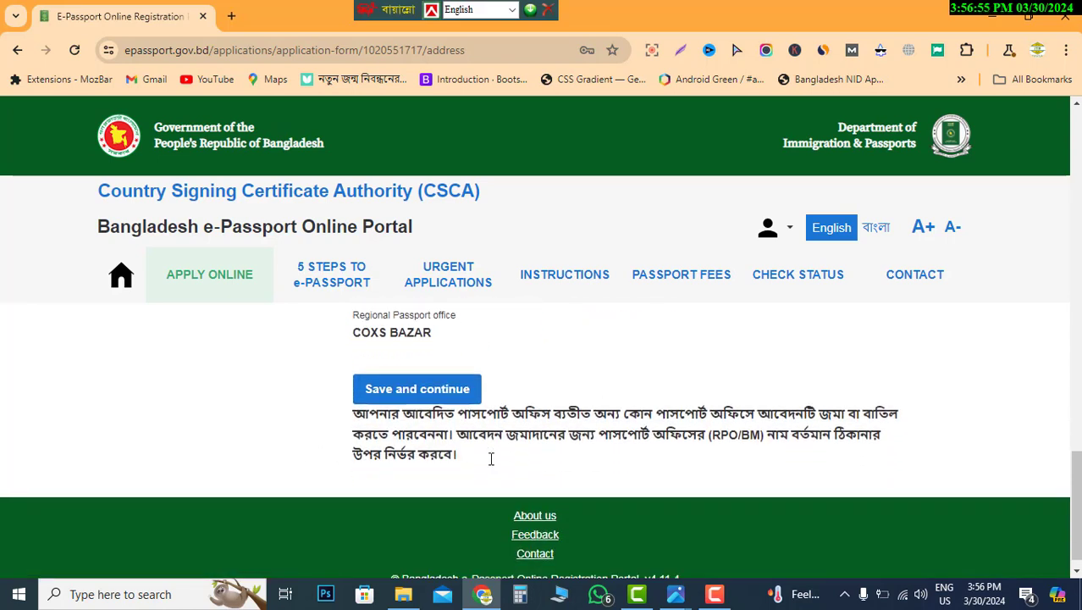
click(401, 394)
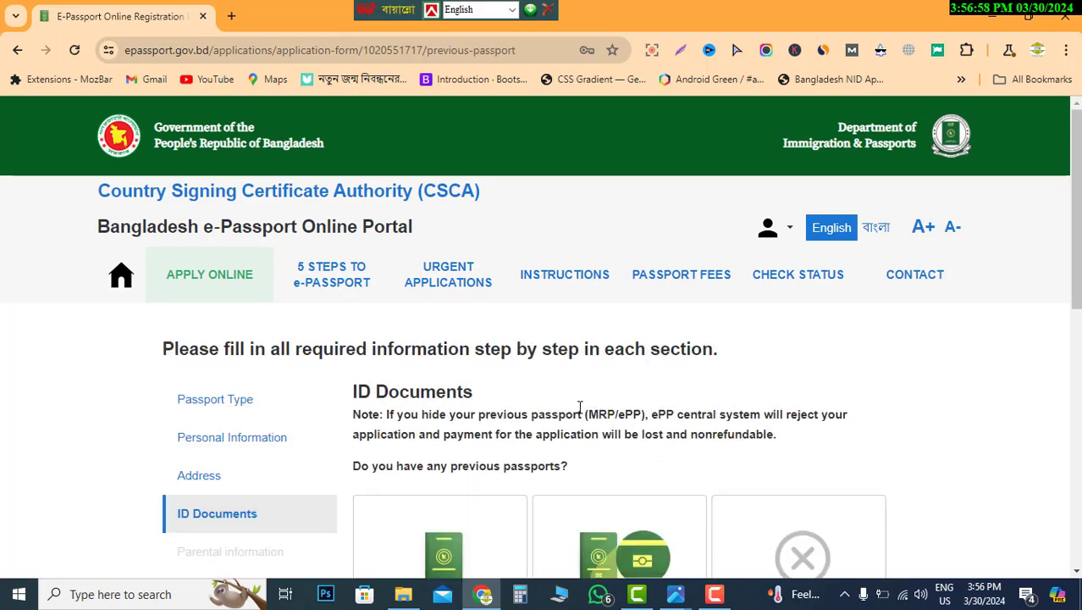
- Declare on the ID Documents page that there is no previous passport and no foreign passport
scroll(505, 411, down, 1)
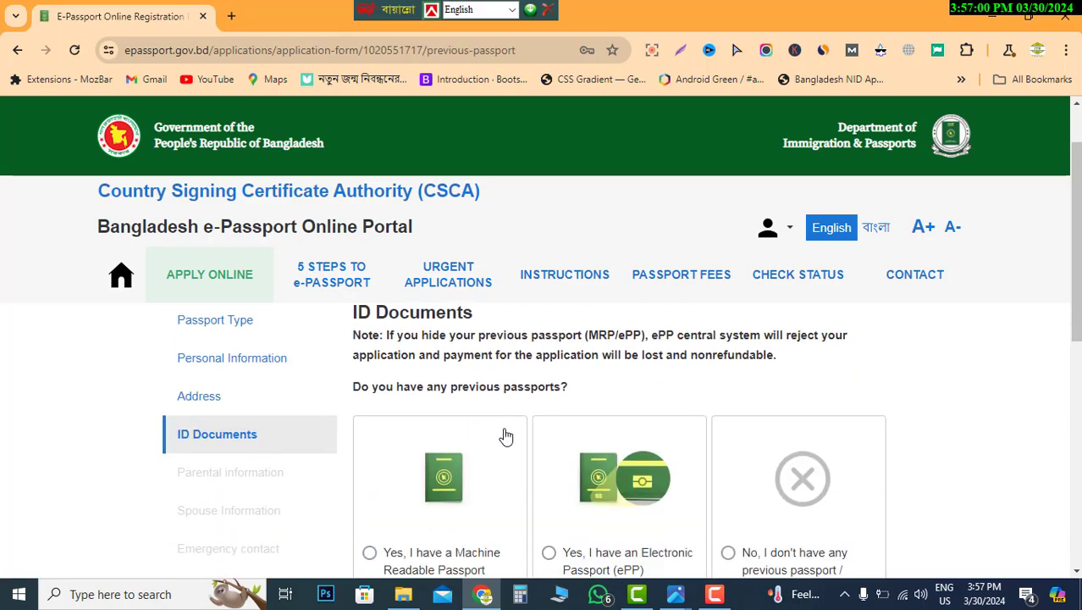
scroll(505, 436, down, 1)
scroll(506, 436, down, 2)
scroll(504, 437, up, 1)
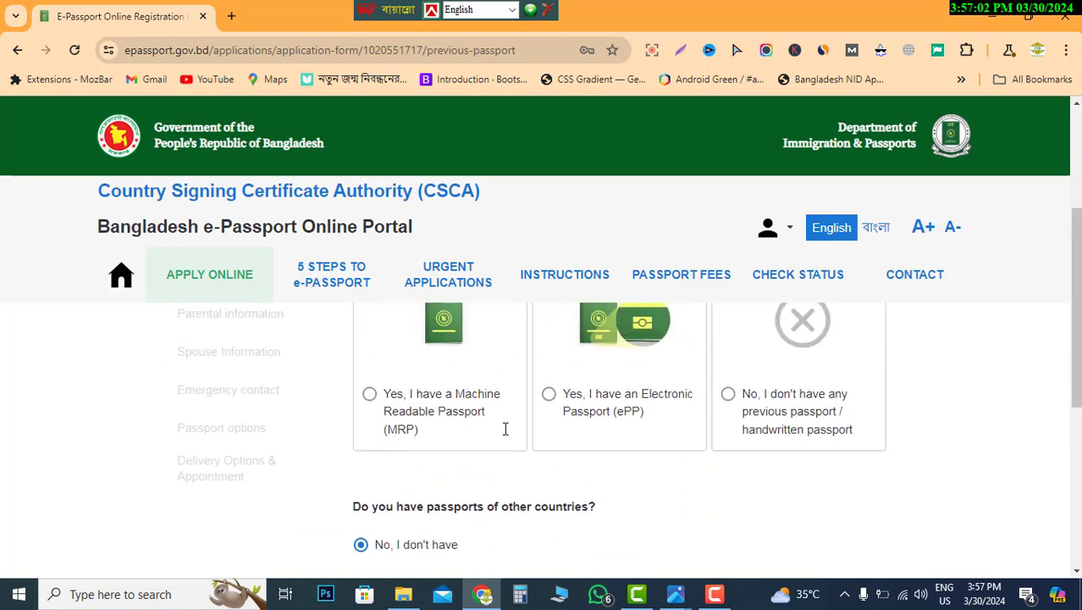
scroll(505, 436, up, 1)
scroll(505, 436, down, 1)
scroll(505, 436, up, 1)
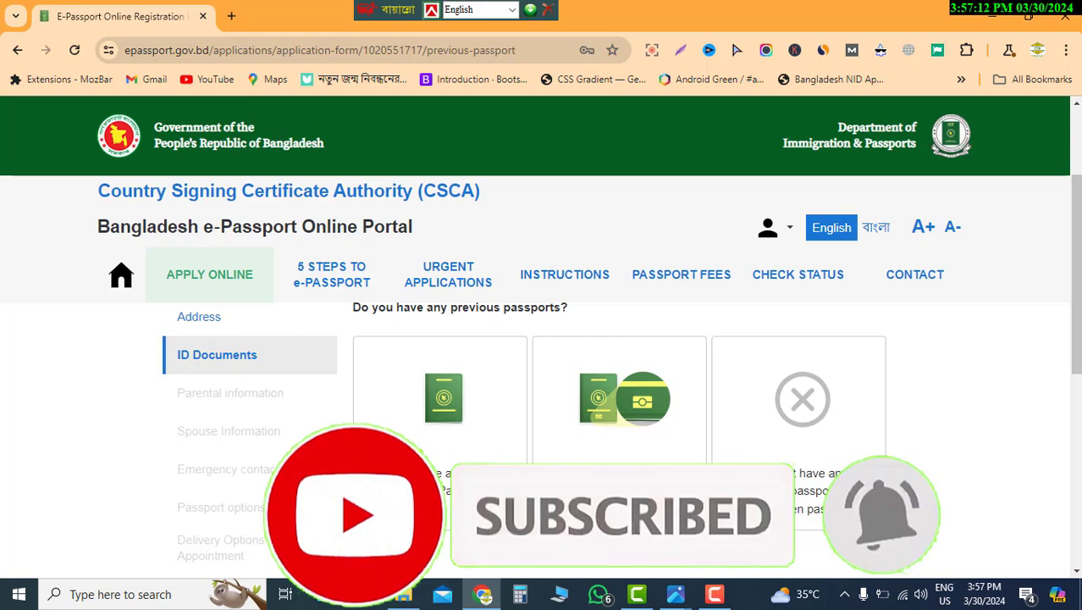
scroll(542, 381, down, 1)
scroll(462, 478, down, 1)
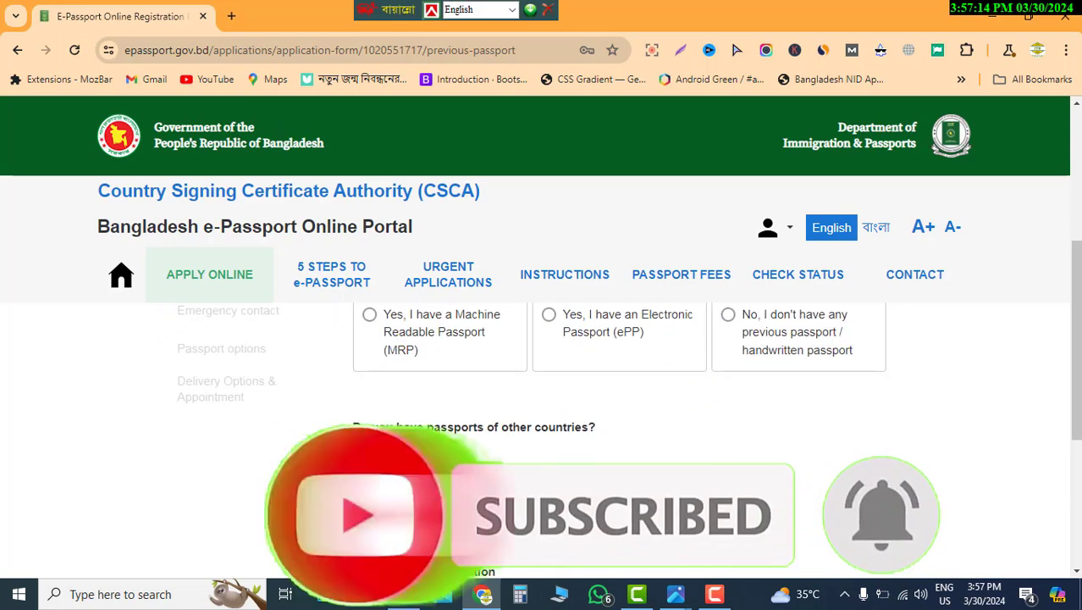
scroll(465, 481, up, 2)
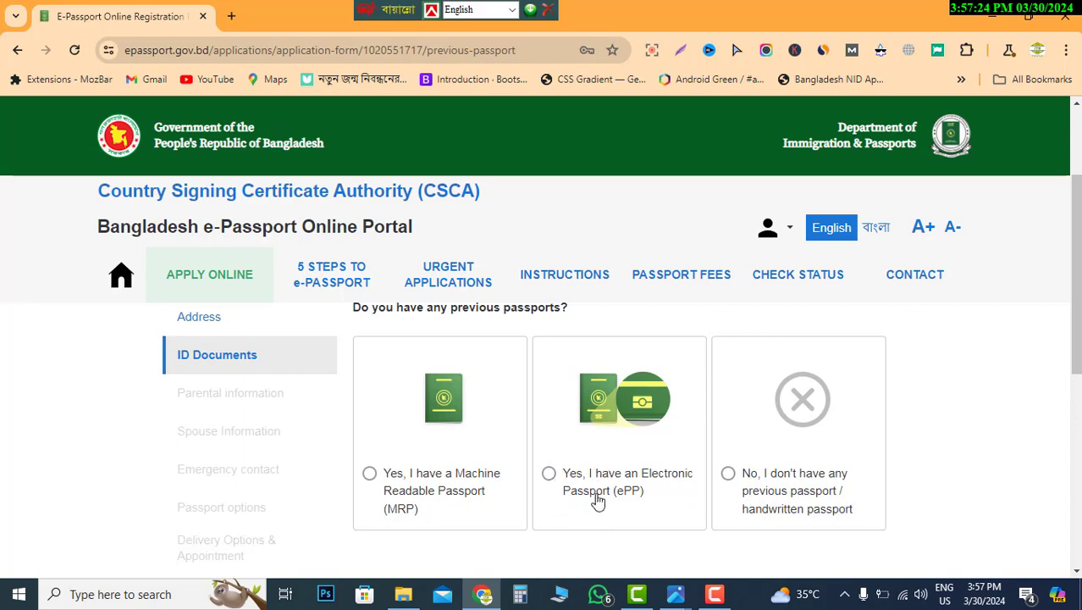
scroll(621, 471, down, 1)
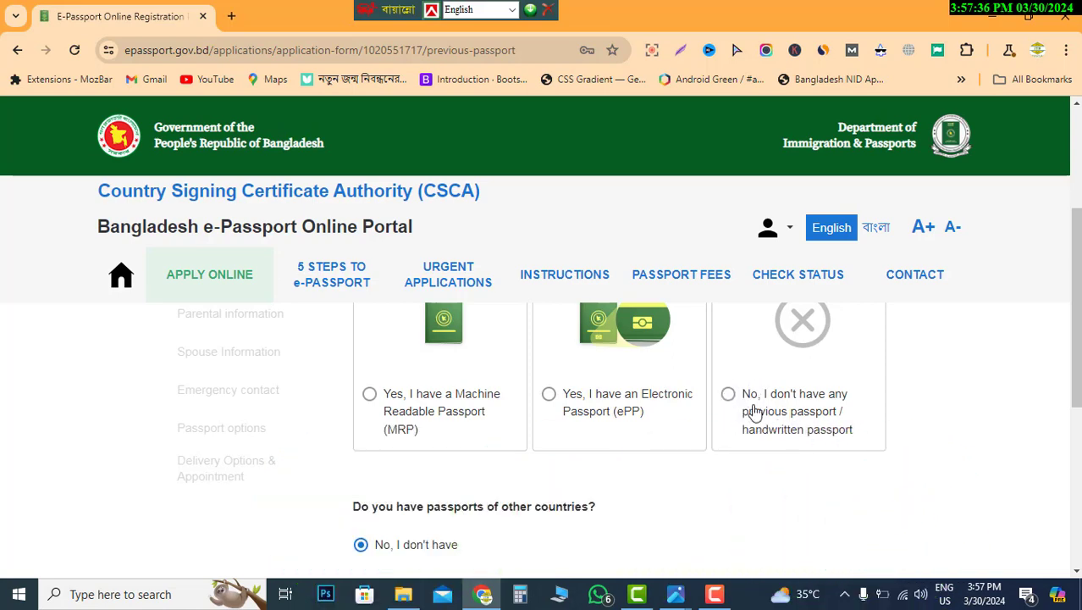
click(729, 395)
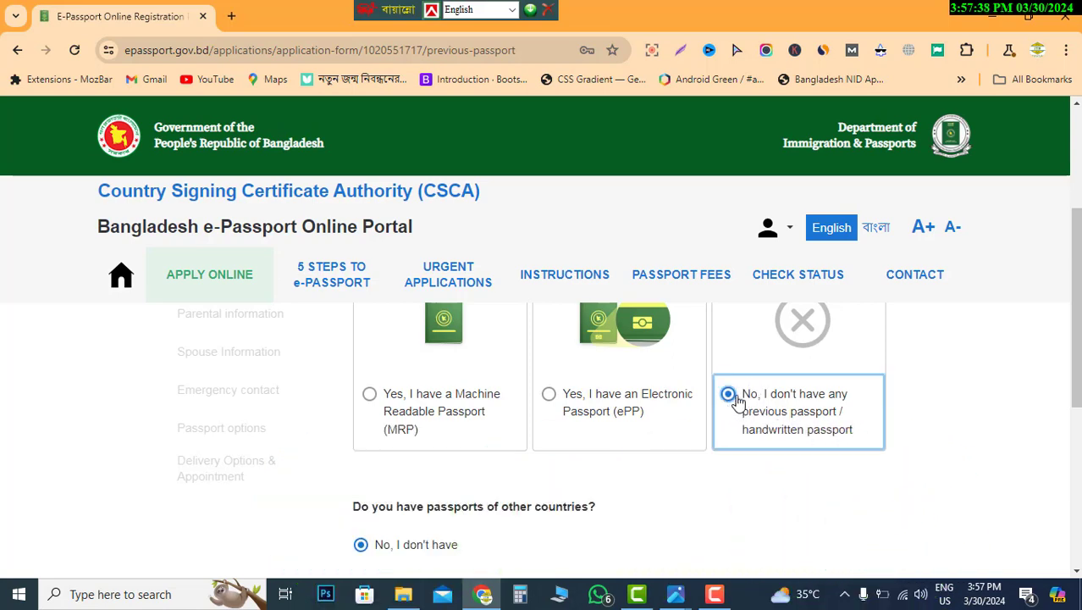
scroll(781, 402, down, 2)
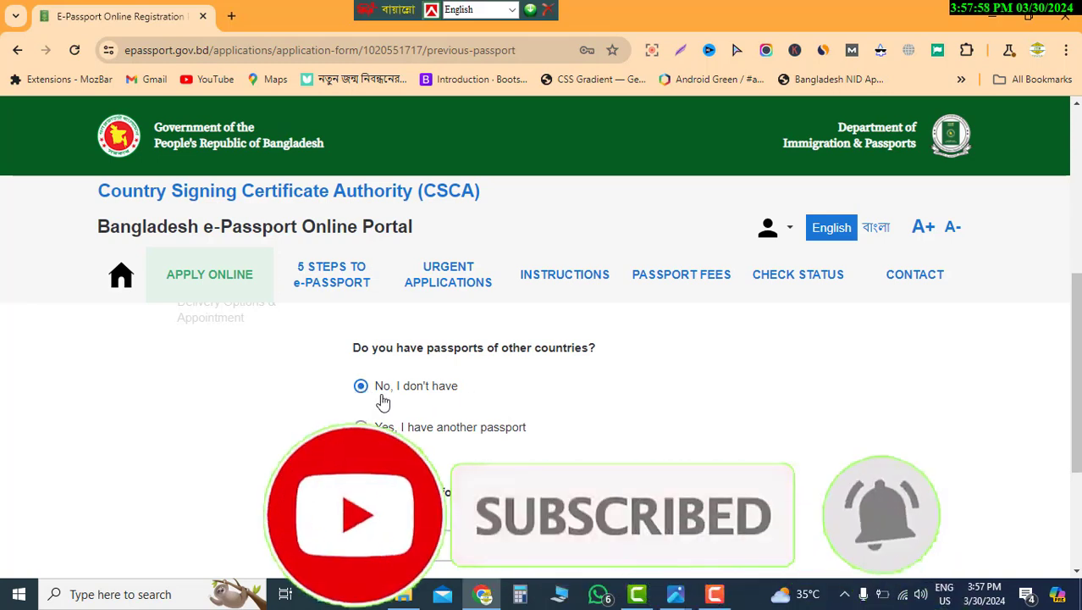
scroll(542, 394, down, 1)
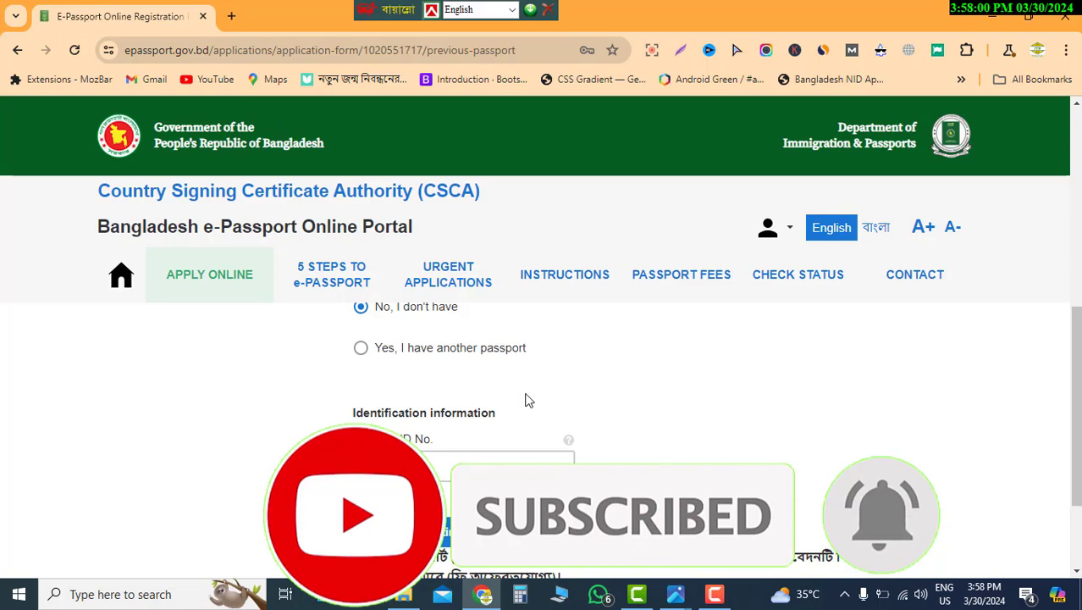
scroll(529, 400, down, 1)
scroll(426, 397, up, 1)
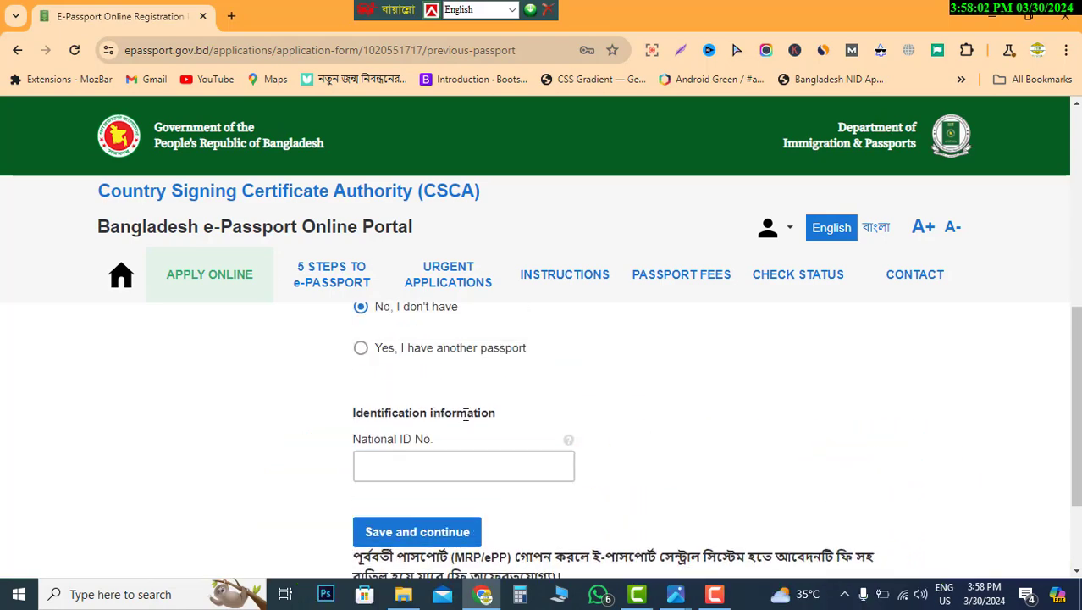
- Enter the applicant's National ID number and save the ID Documents page
click(422, 461)
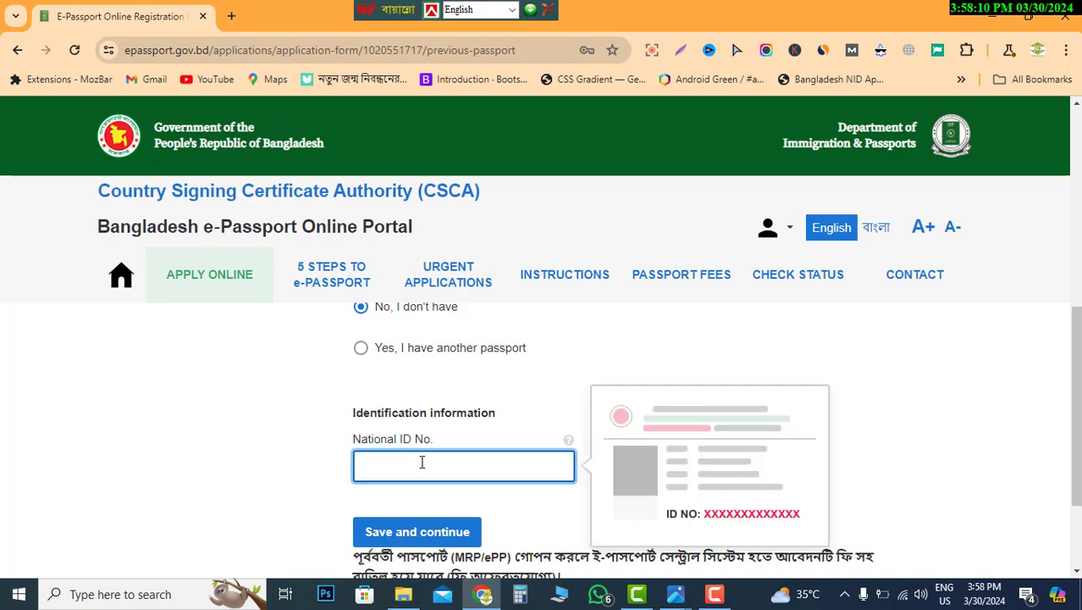
scroll(484, 454, down, 1)
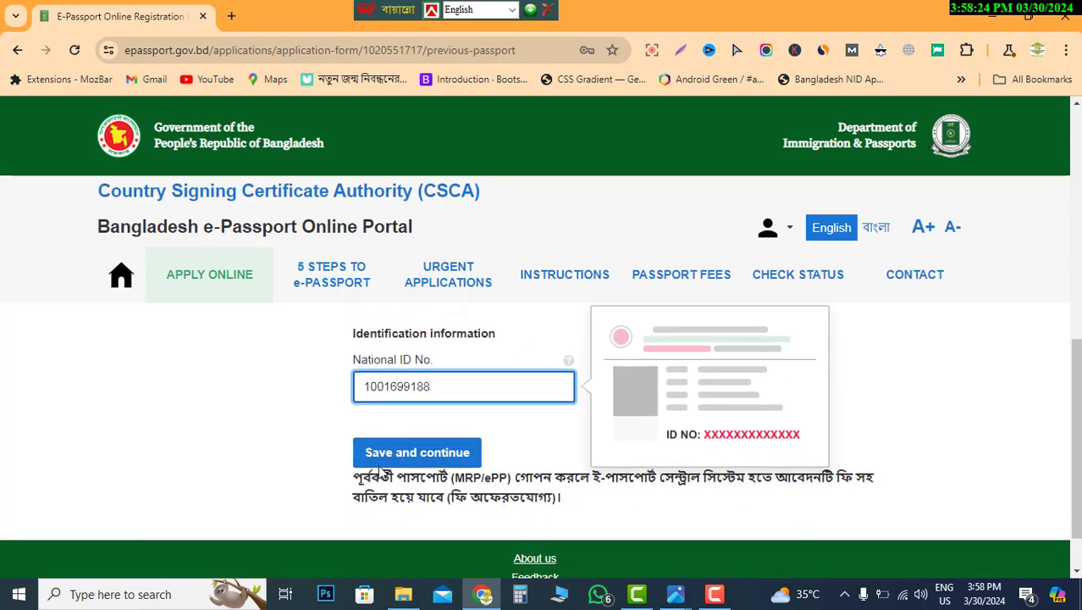
click(406, 460)
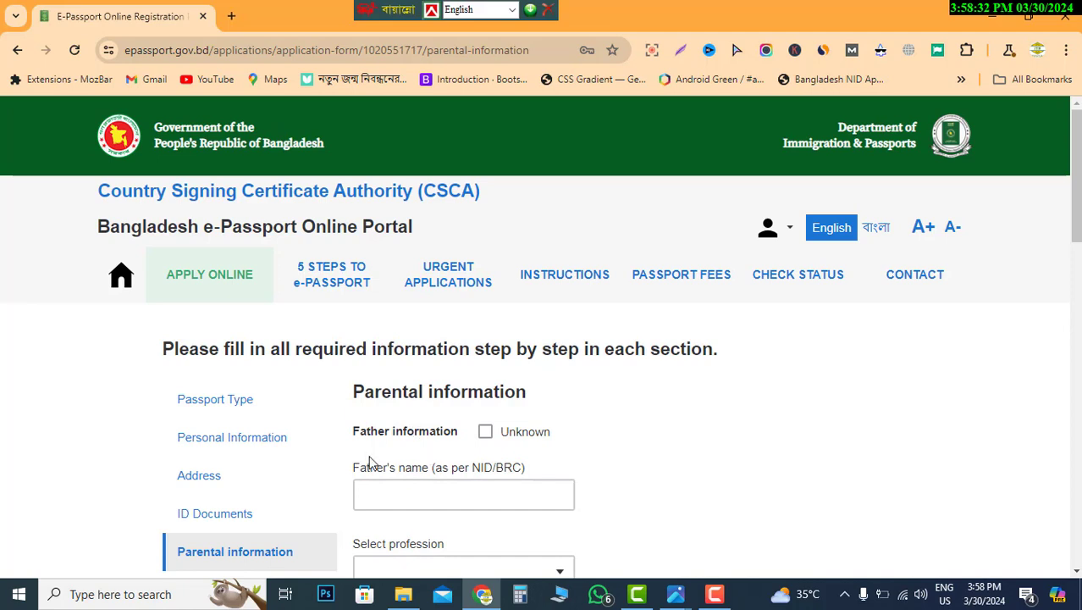
- Enter the father's name in the parental information form
scroll(519, 432, down, 1)
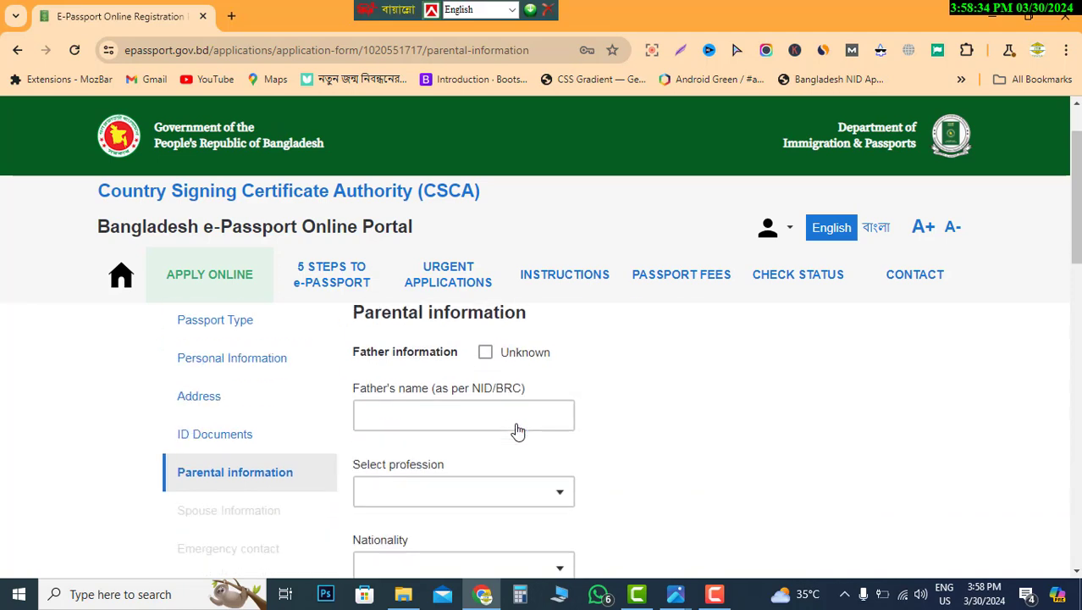
scroll(519, 432, up, 1)
scroll(518, 432, down, 1)
click(510, 426)
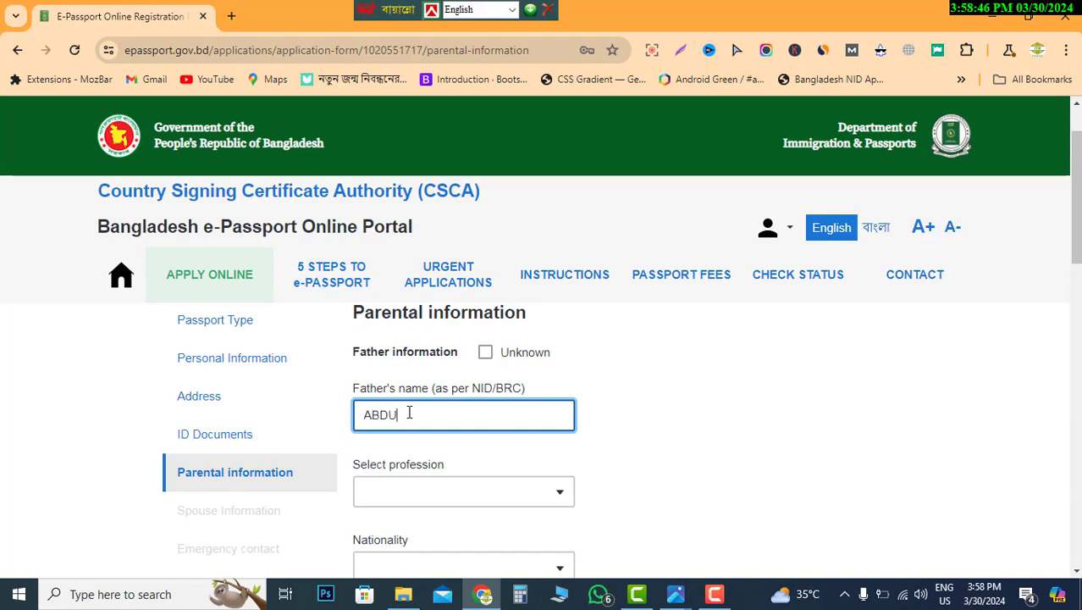
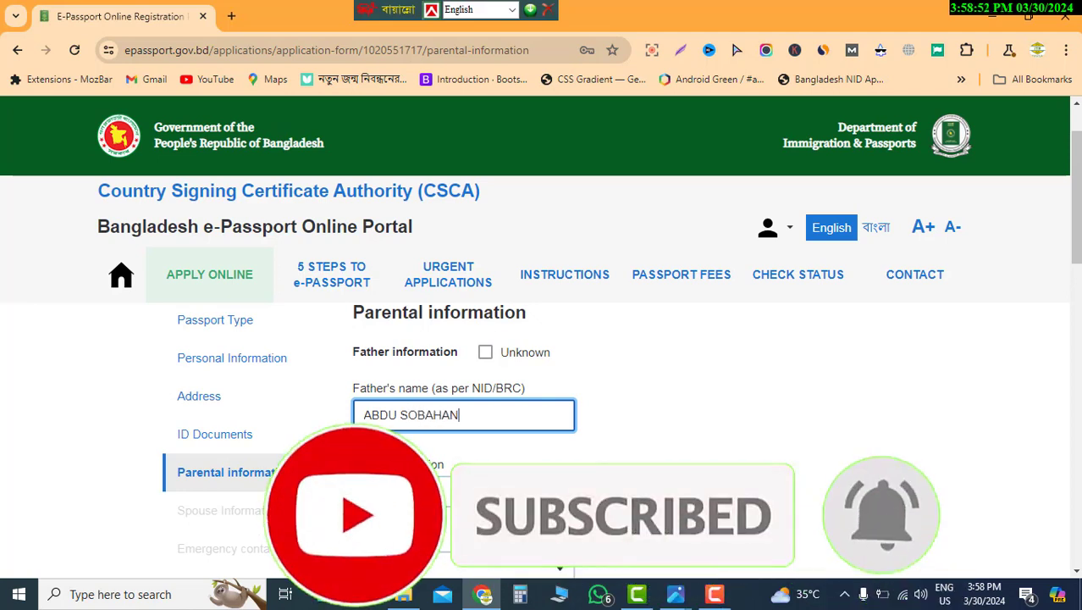
scroll(373, 402, down, 1)
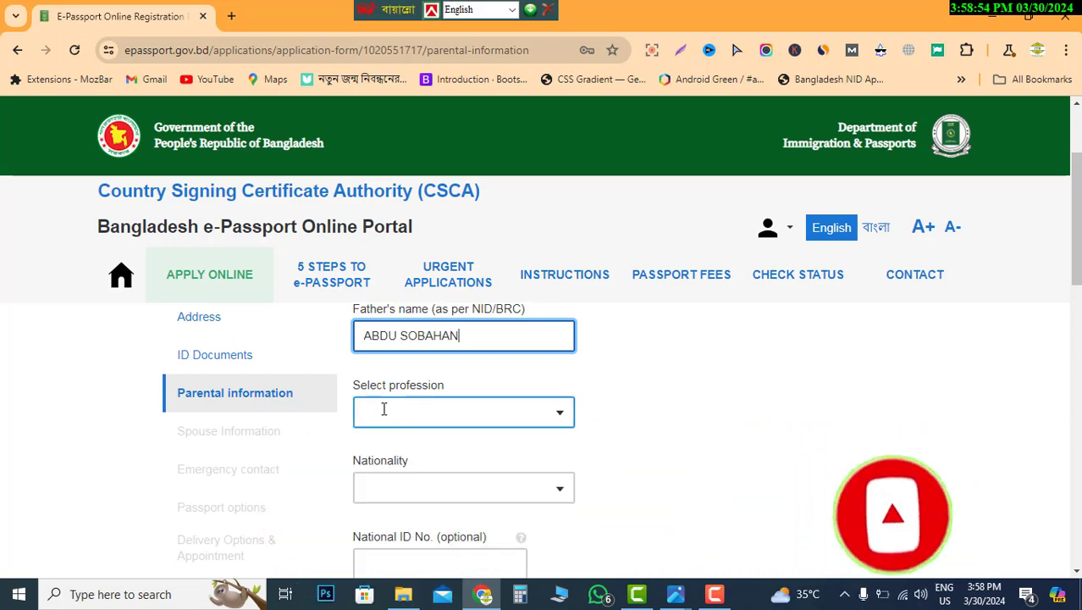
- Set the father's profession to FARMER
click(471, 413)
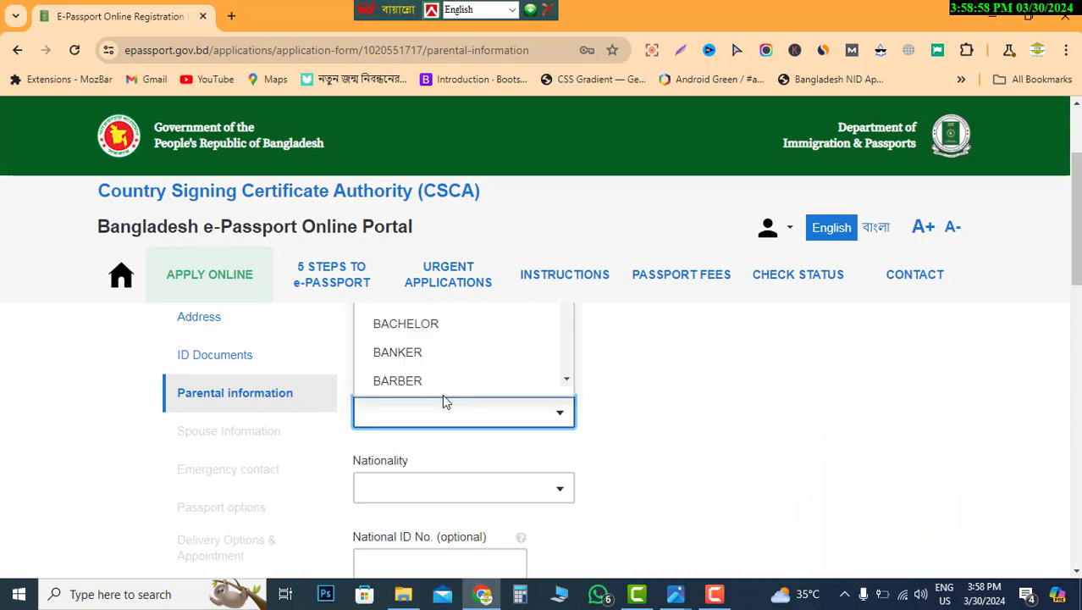
text(fa)
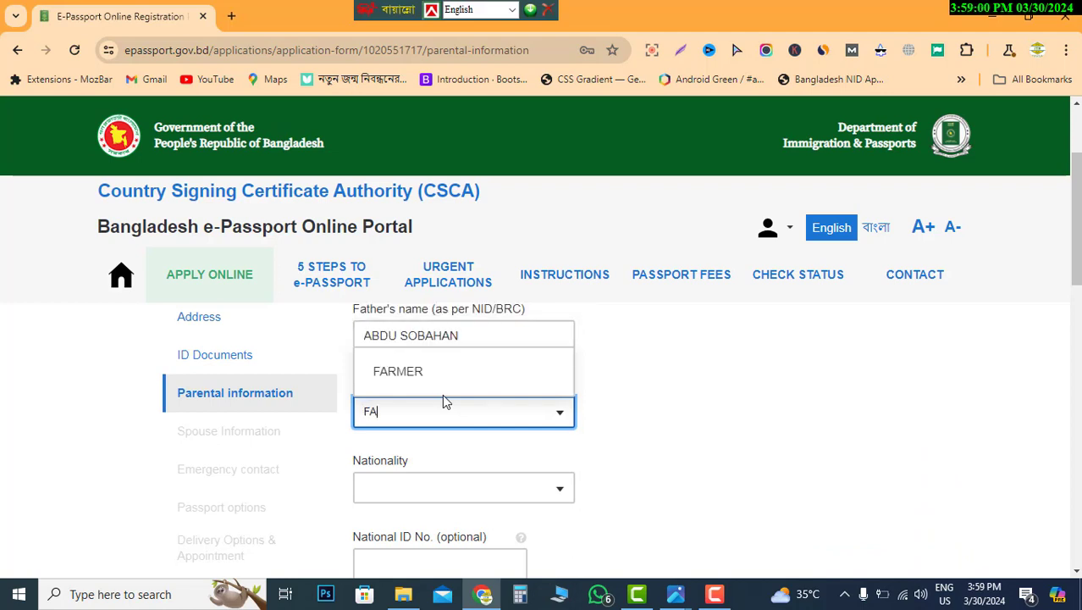
click(437, 372)
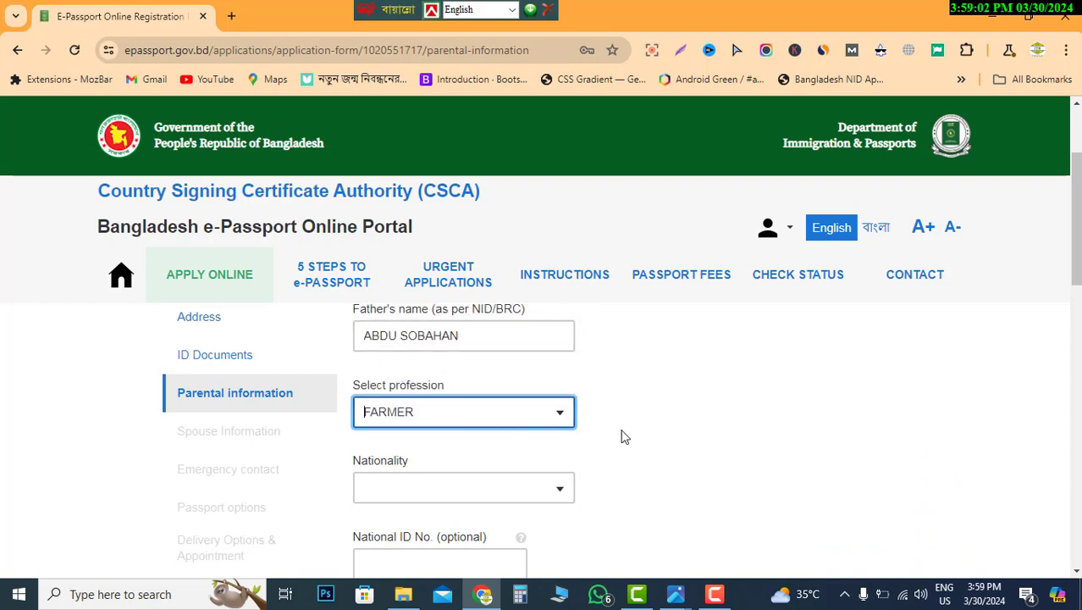
scroll(624, 437, down, 1)
- Set the father's nationality to BANGLADESHI and move on to his National ID field
click(444, 404)
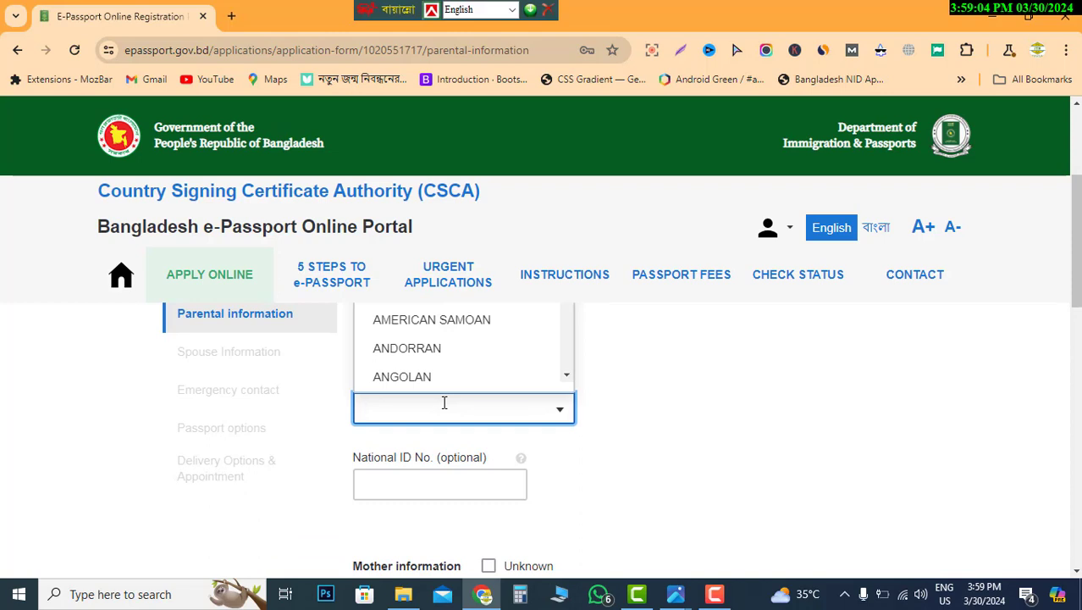
text(ba)
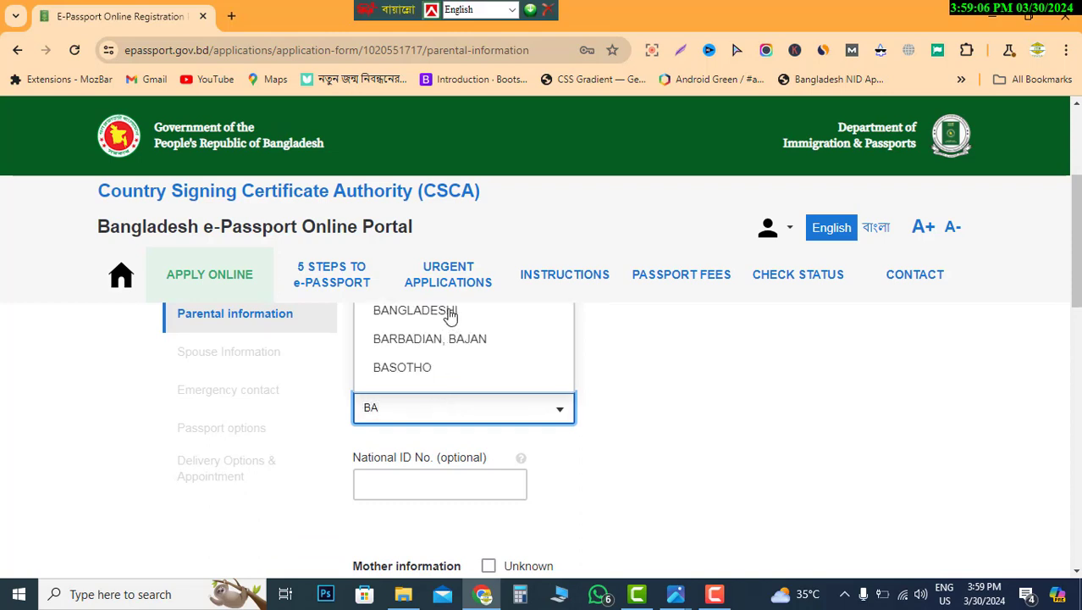
click(442, 312)
scroll(536, 475, down, 1)
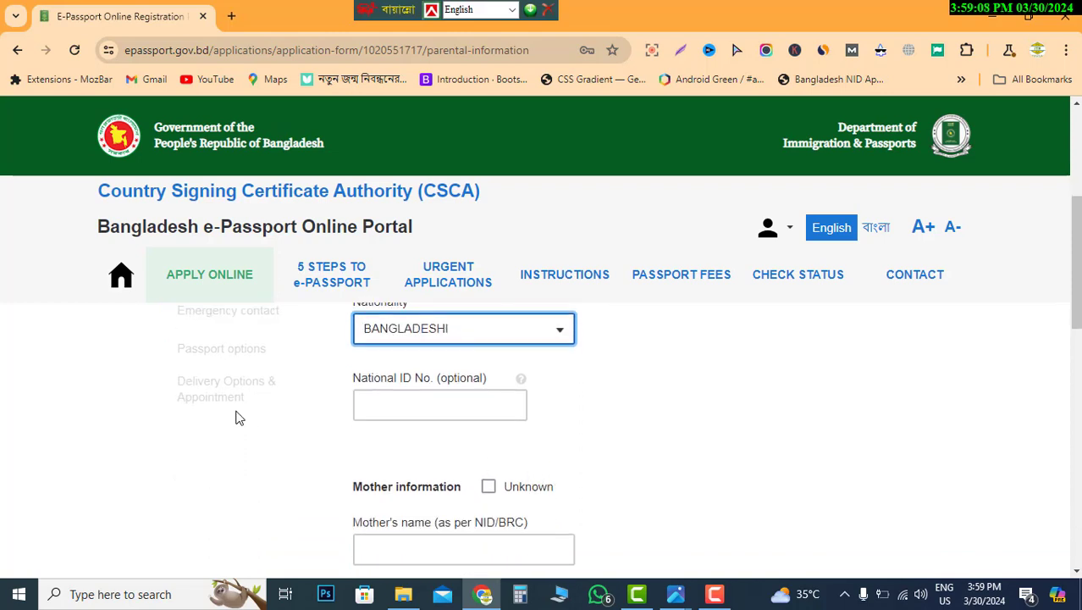
click(372, 405)
scroll(487, 423, down, 1)
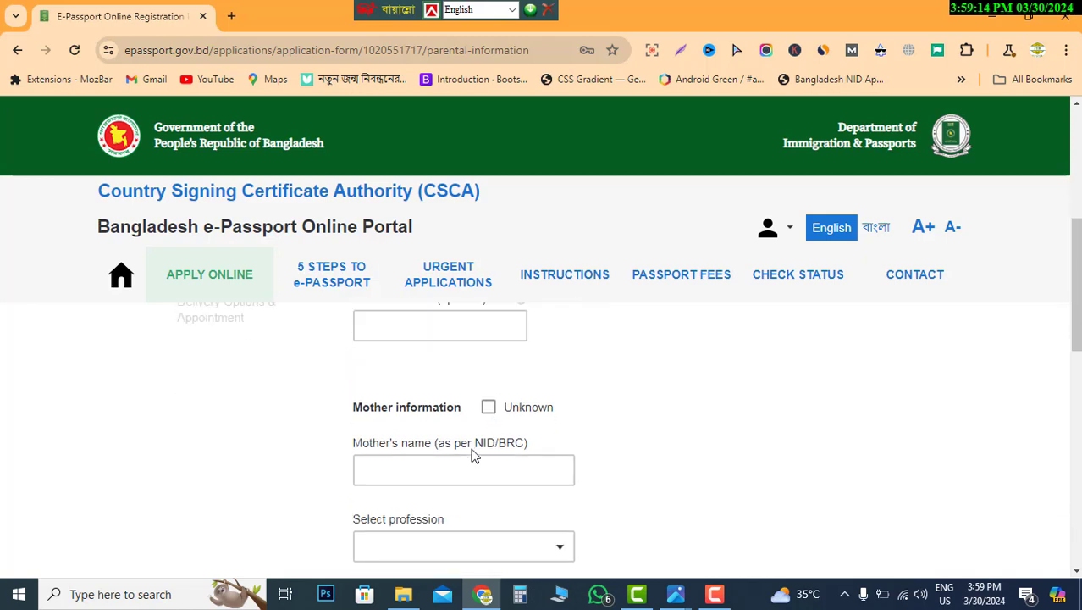
scroll(438, 438, down, 1)
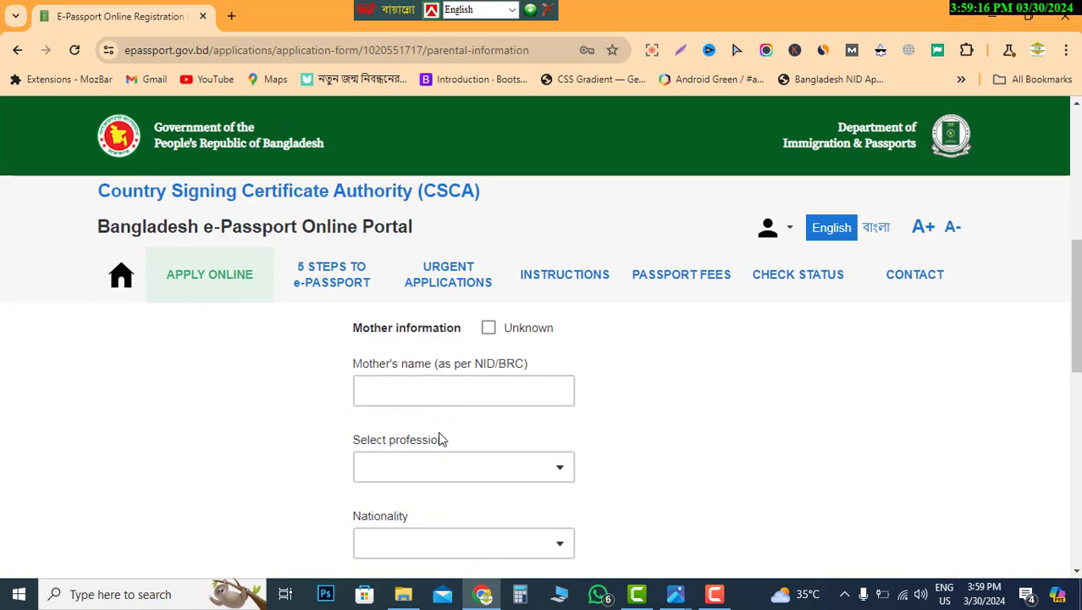
- Enter the mother's name
click(429, 389)
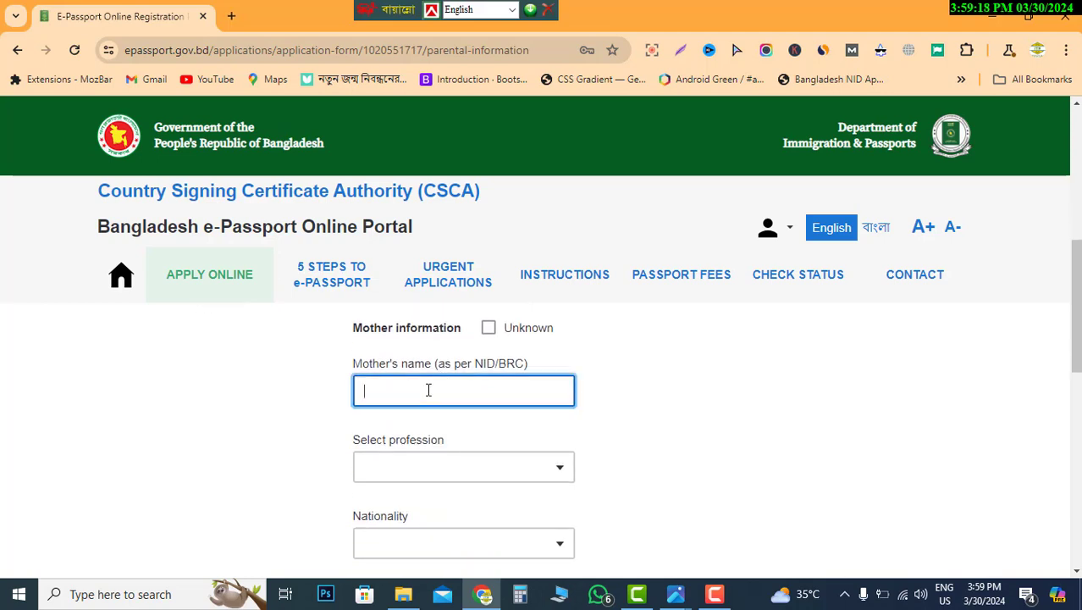
scroll(466, 440, down, 1)
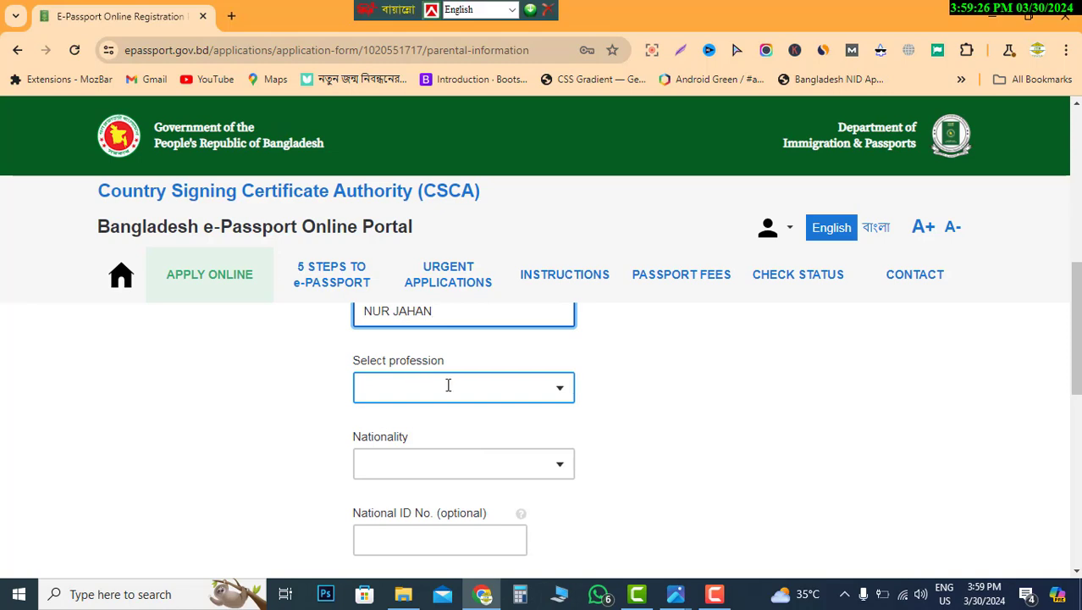
- Set the mother's profession to HOUSE WIFE and nationality to BANGLADESHI
click(449, 387)
text(H)
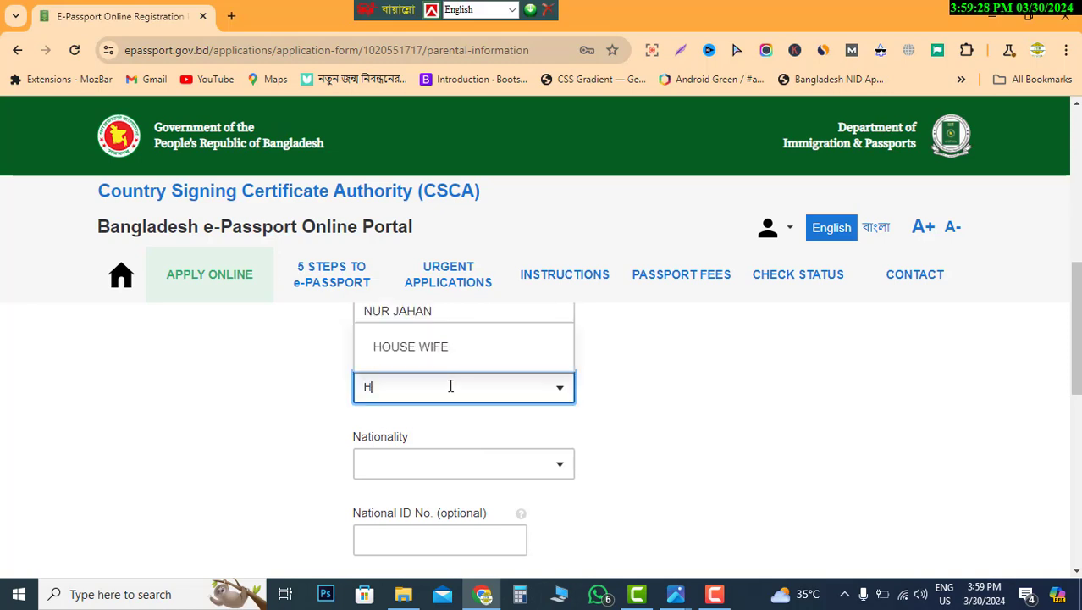
click(418, 347)
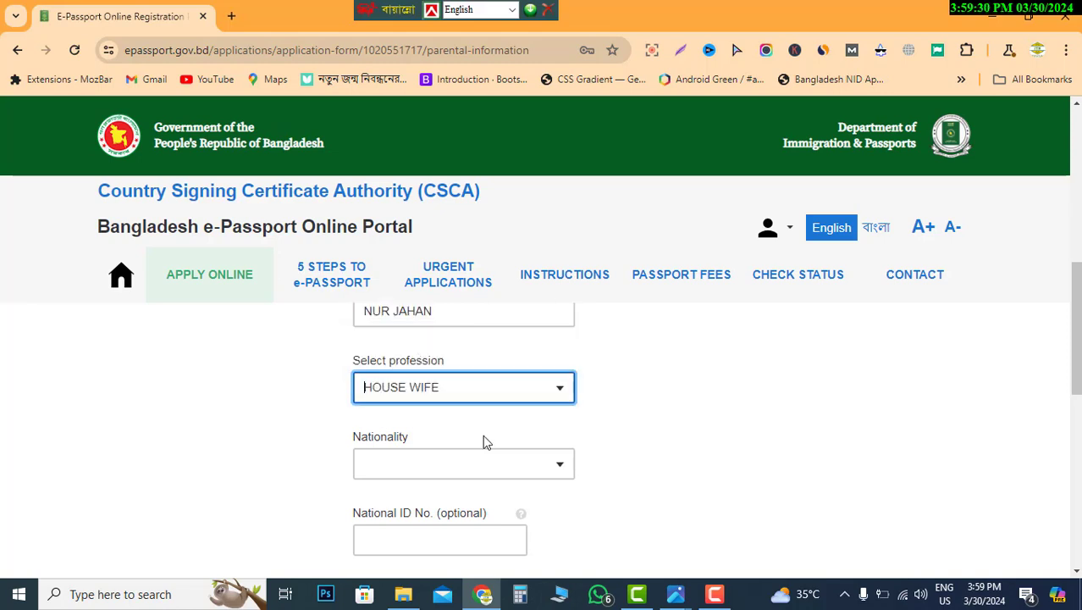
click(443, 466)
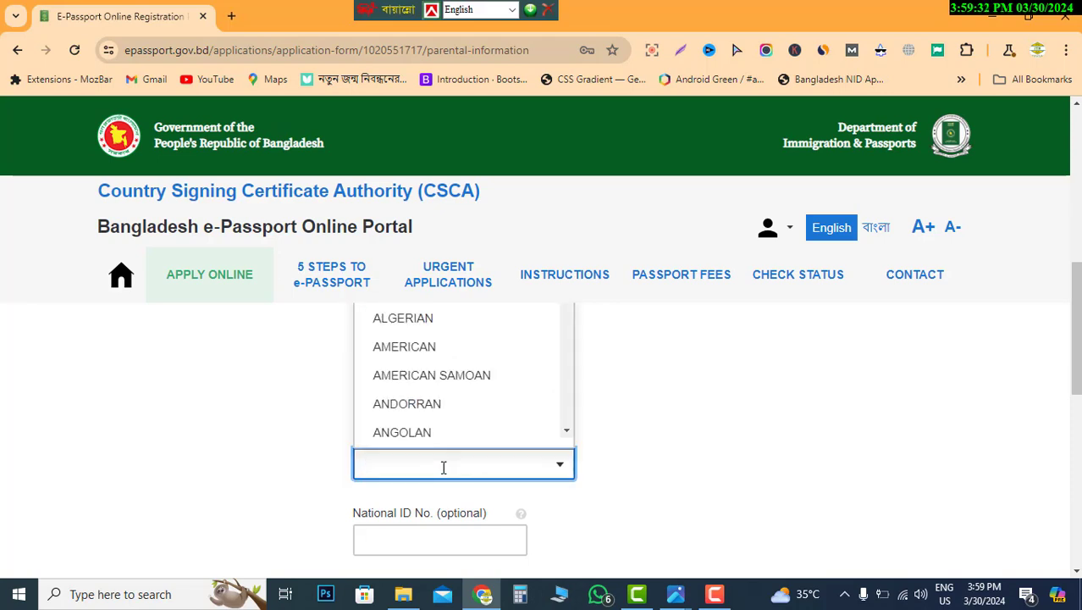
text(BA)
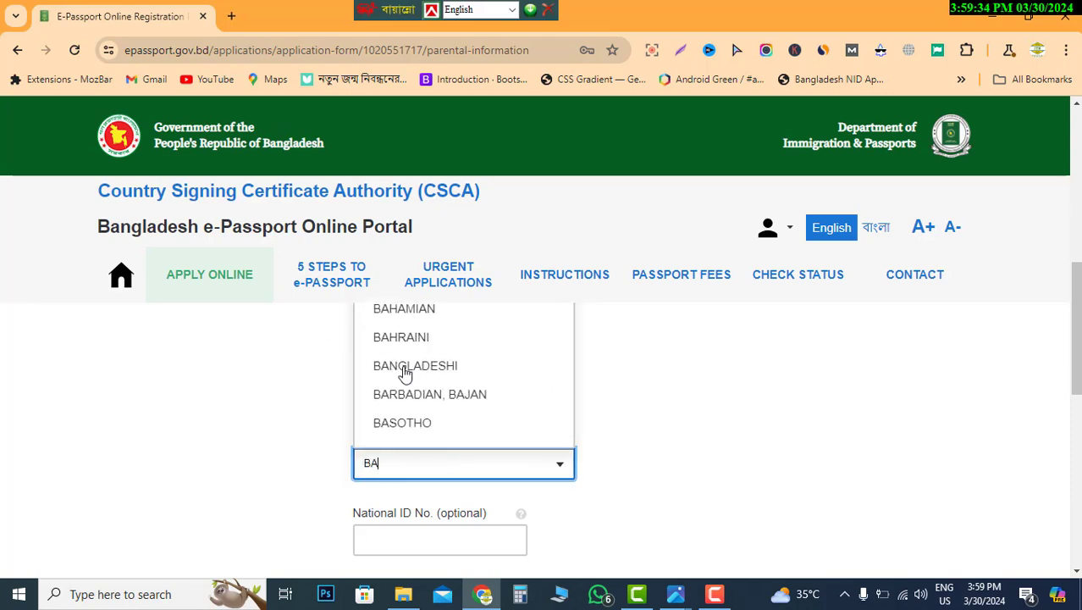
click(405, 373)
- Review the parental page and save it with legal guardian not applicable
scroll(467, 464, down, 1)
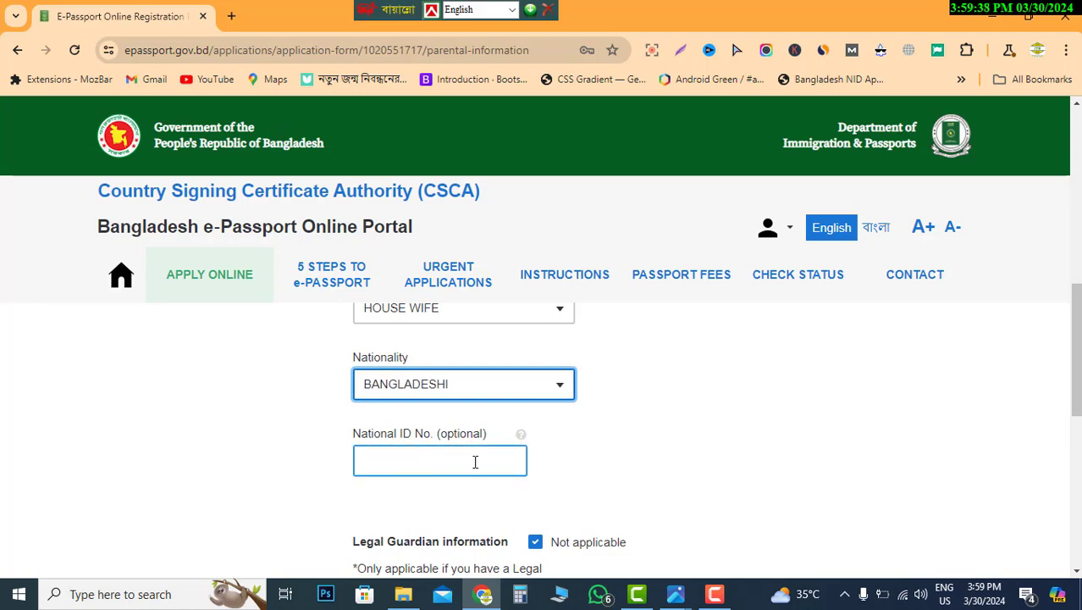
scroll(475, 461, down, 3)
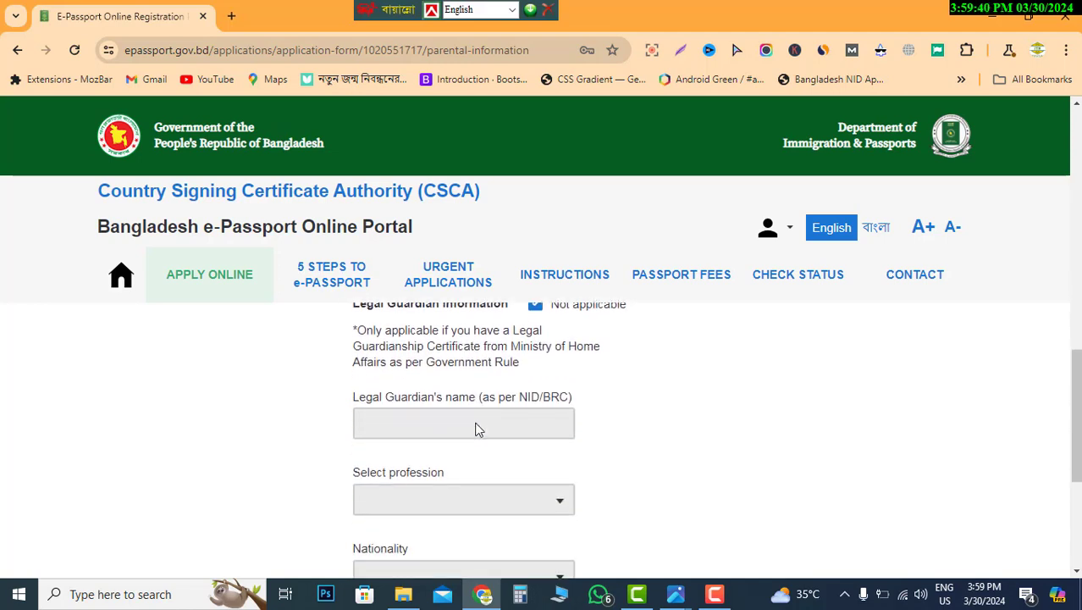
scroll(503, 432, up, 1)
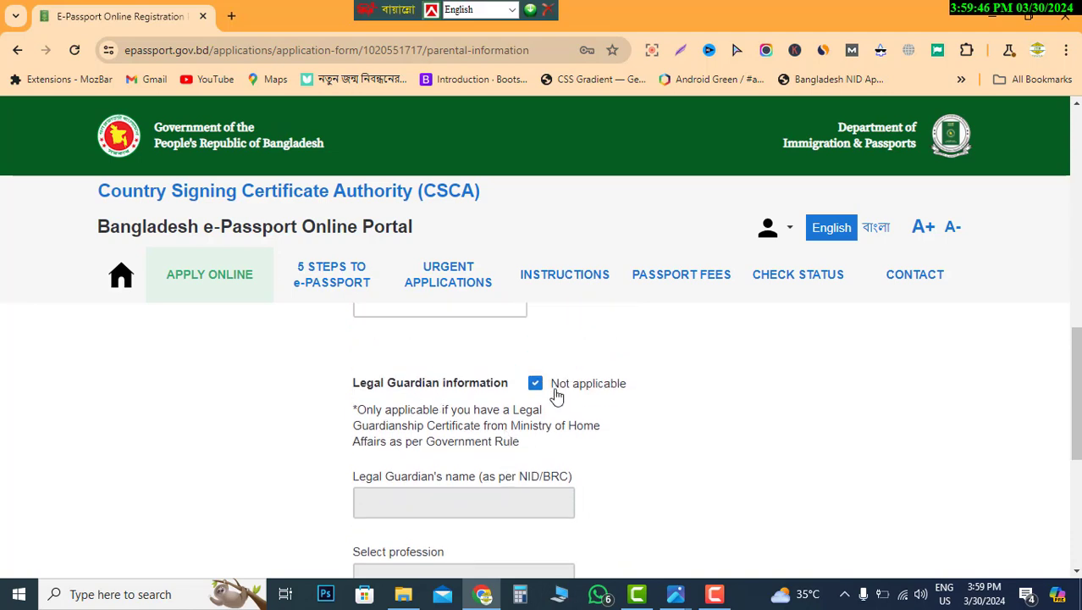
scroll(509, 419, up, 1)
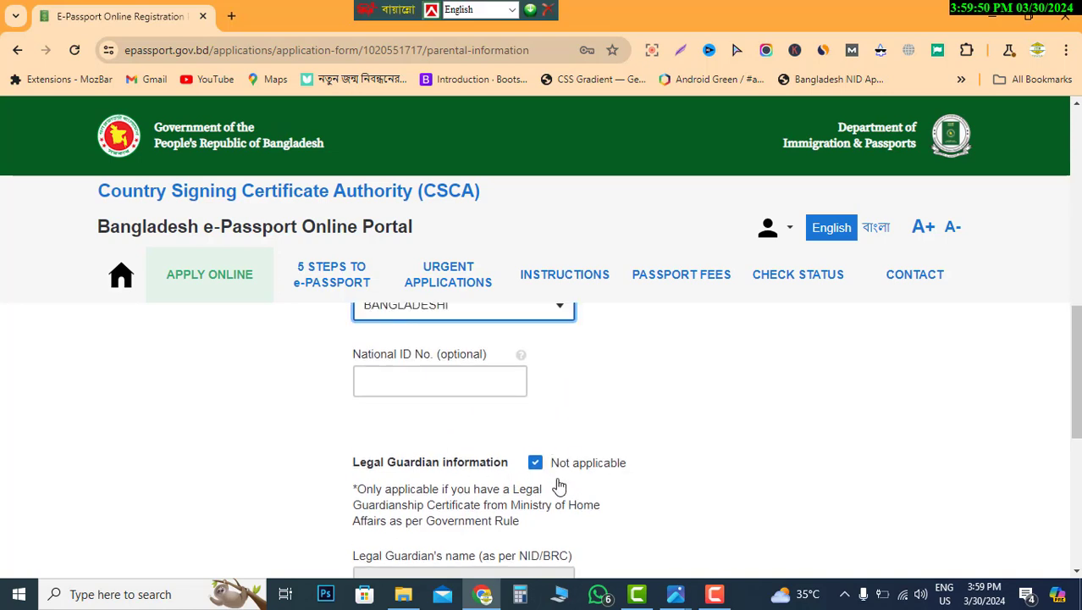
scroll(559, 486, down, 2)
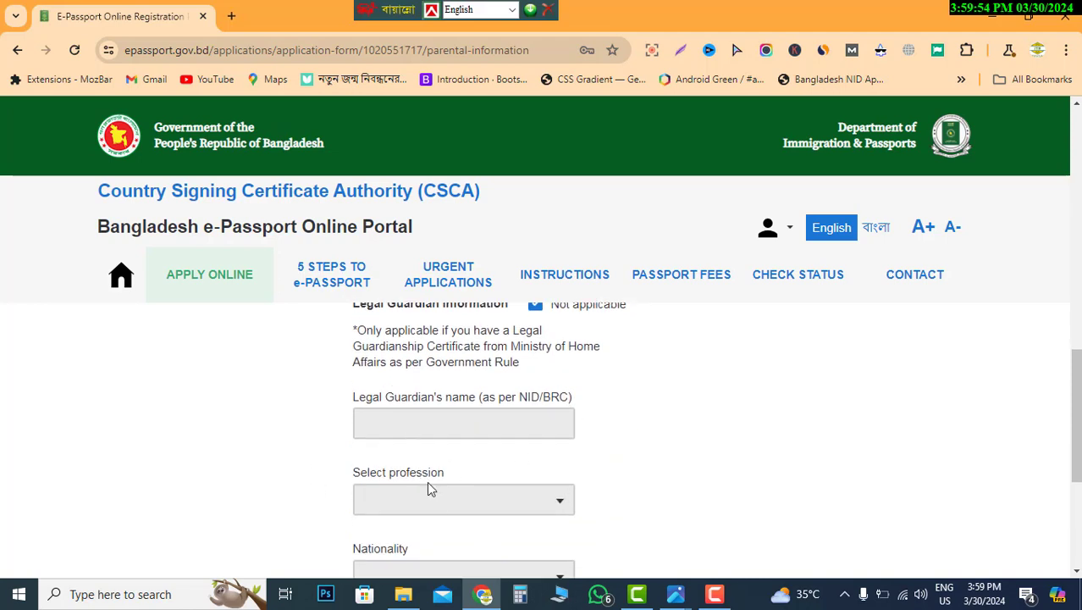
scroll(431, 489, down, 2)
scroll(436, 491, down, 1)
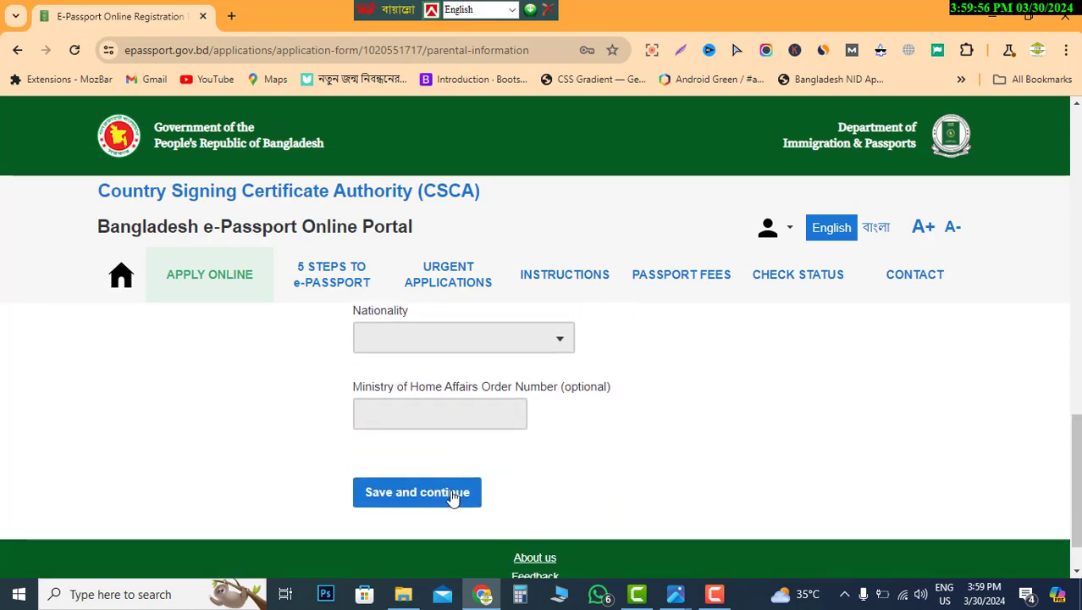
click(398, 500)
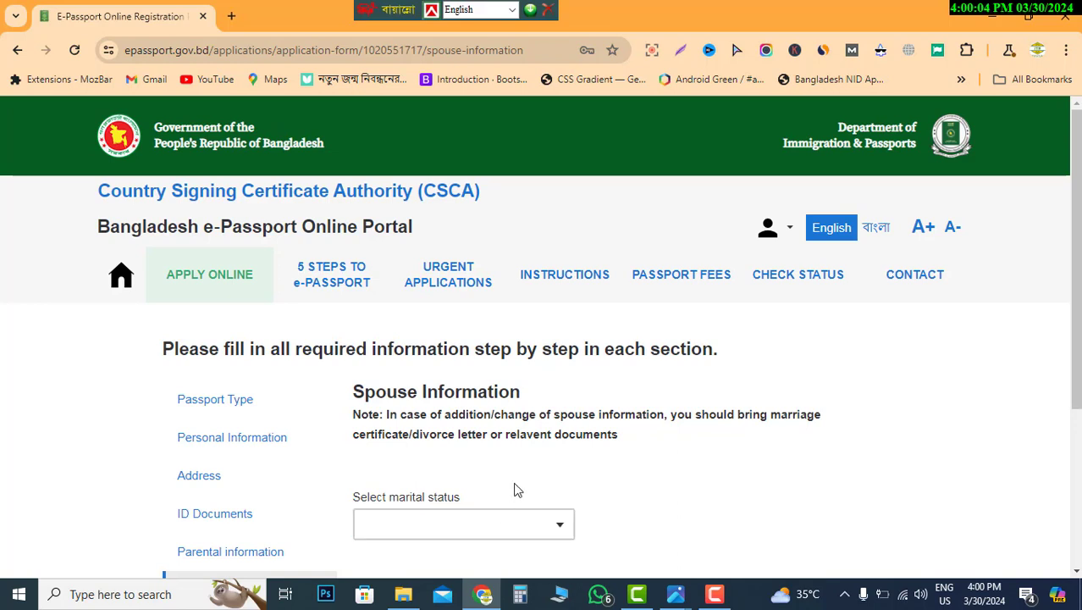
- Pick MARRIED as marital status, then change it to SINGLE
scroll(517, 490, down, 1)
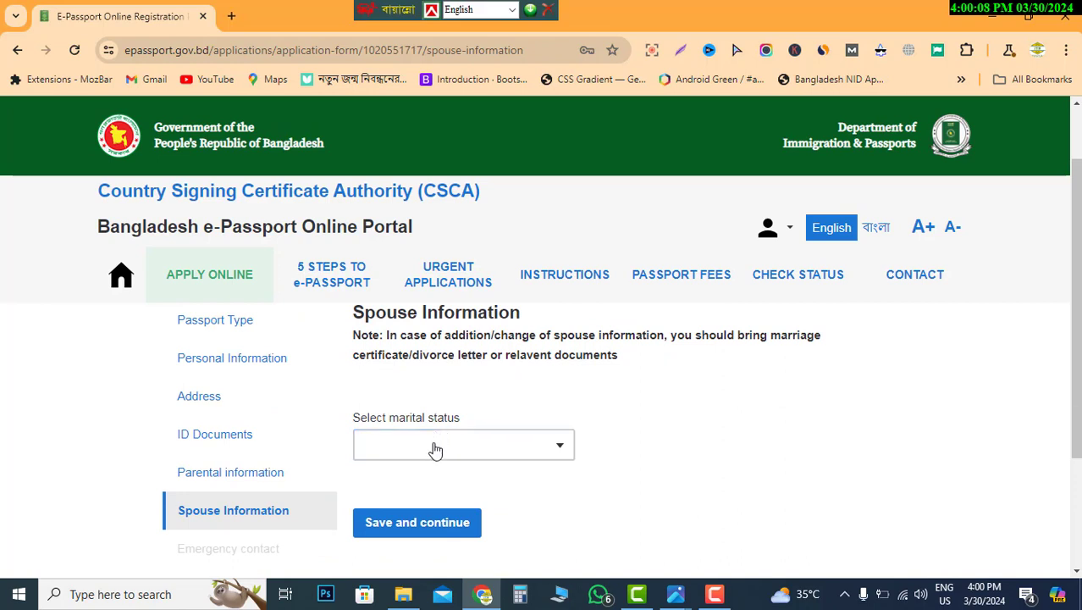
click(473, 449)
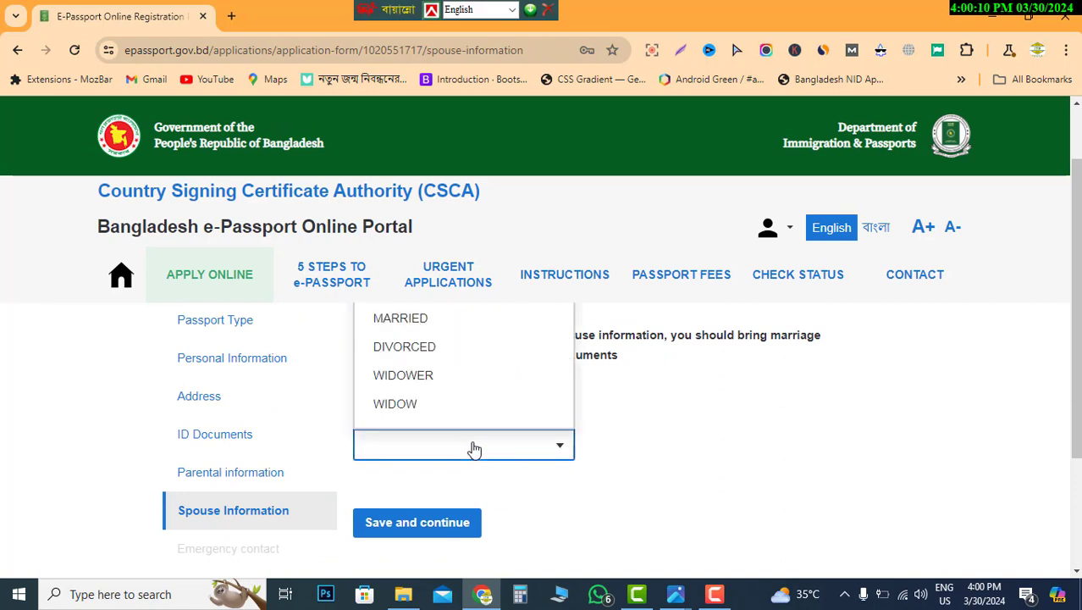
click(412, 320)
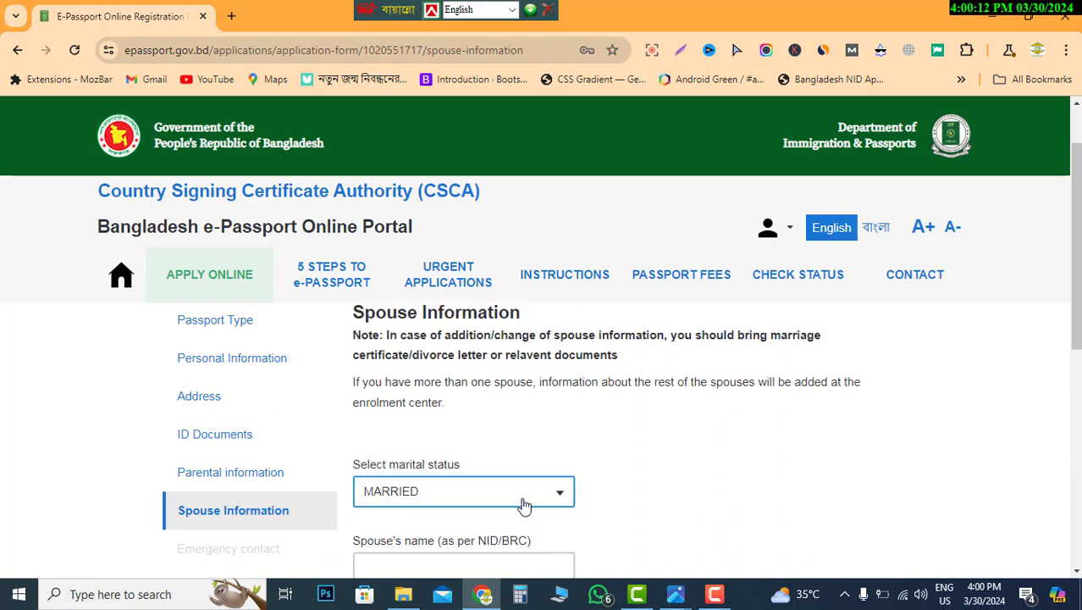
scroll(519, 473, down, 1)
scroll(519, 473, up, 1)
click(494, 499)
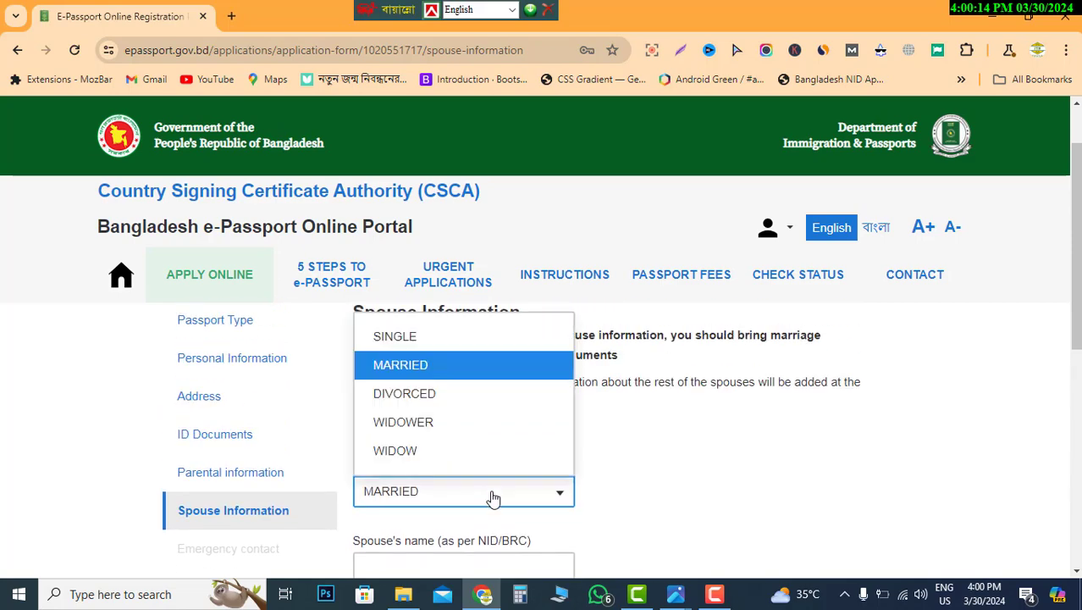
scroll(454, 424, up, 1)
click(399, 422)
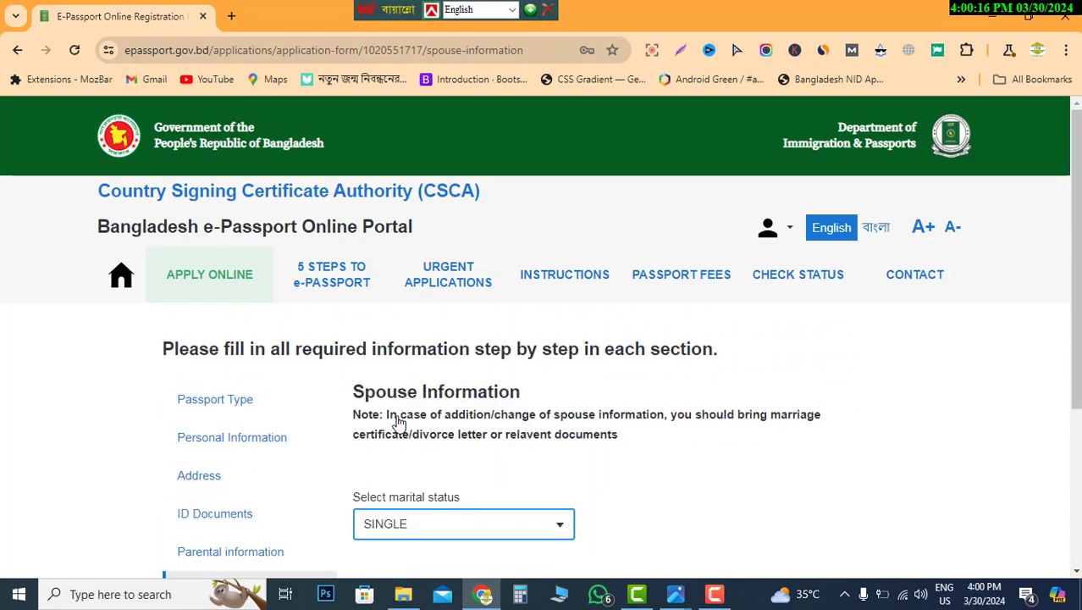
scroll(522, 503, down, 1)
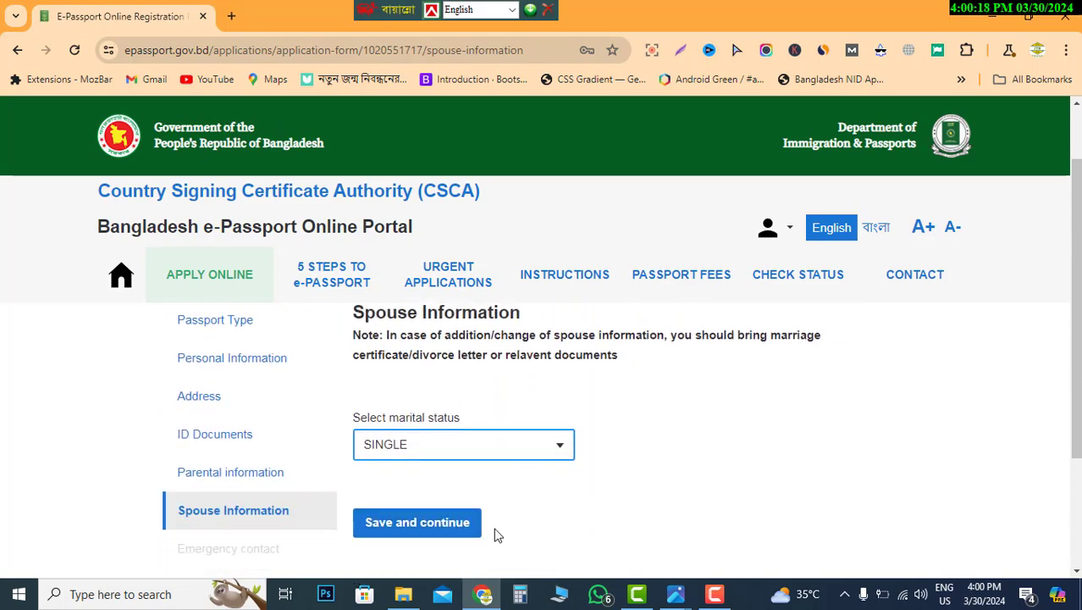
click(460, 456)
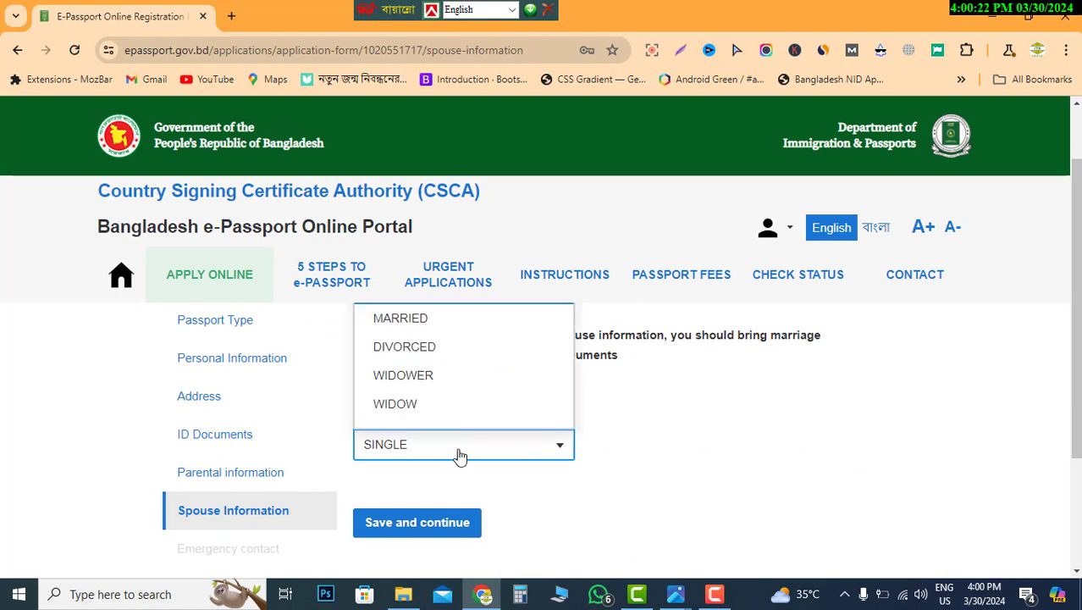
- Switch marital status back to MARRIED and enter the spouse's name
click(411, 329)
scroll(521, 464, down, 2)
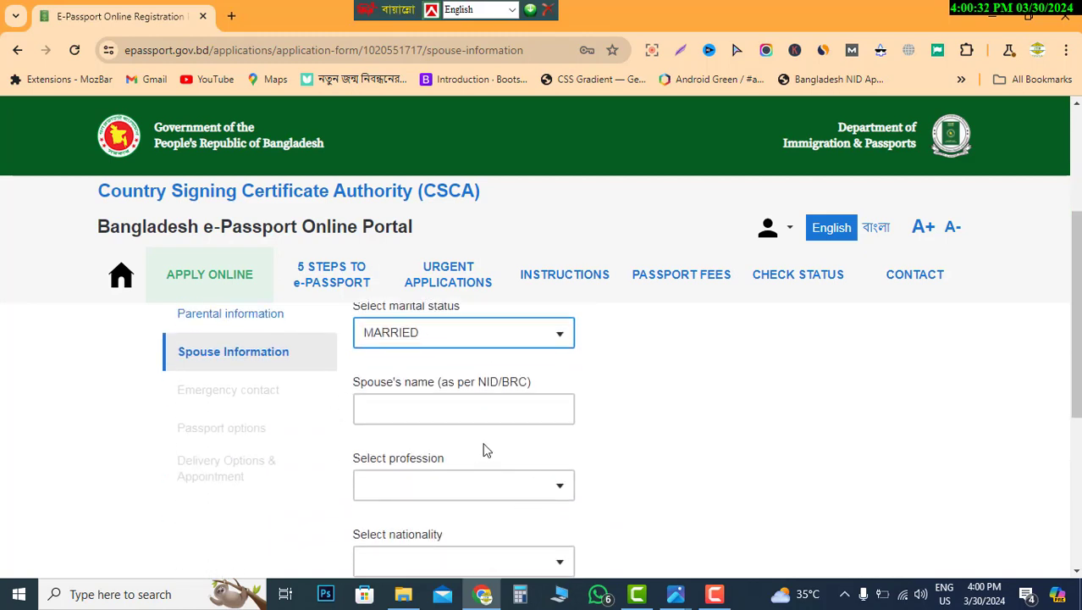
scroll(481, 437, up, 1)
scroll(515, 441, down, 1)
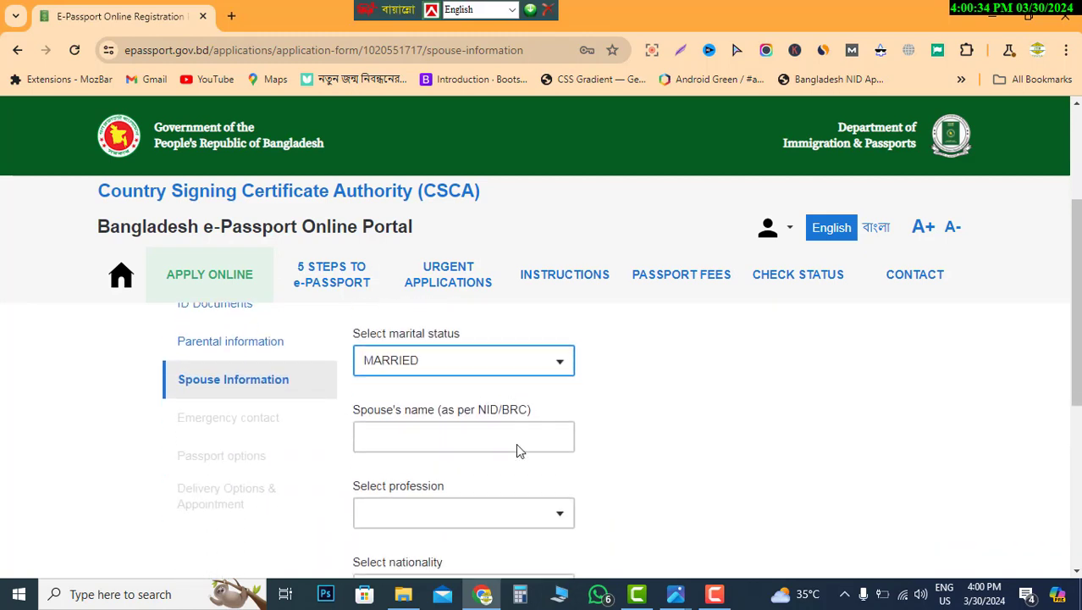
click(436, 406)
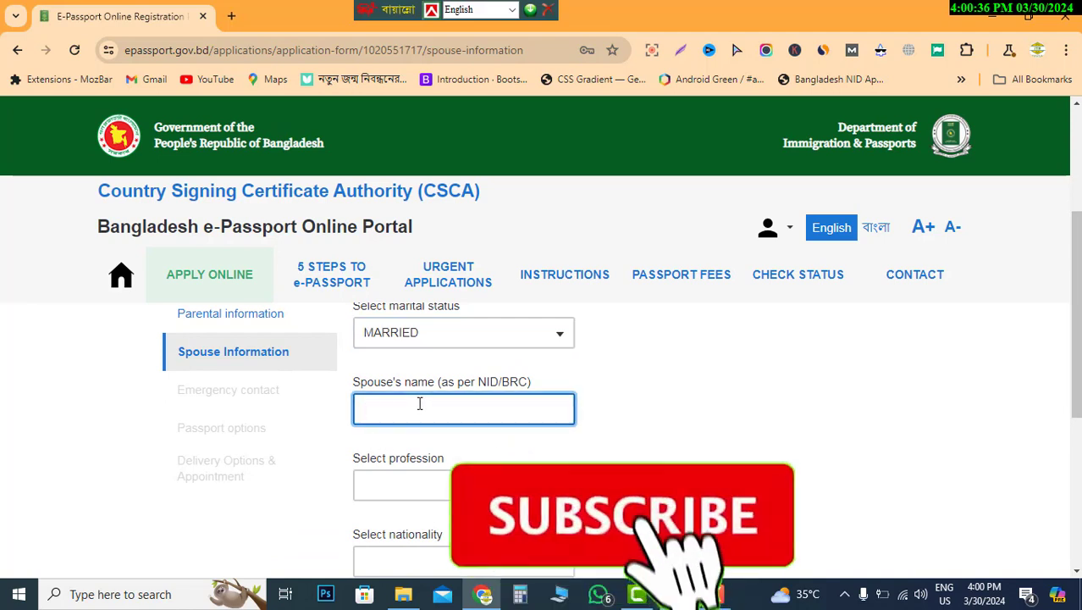
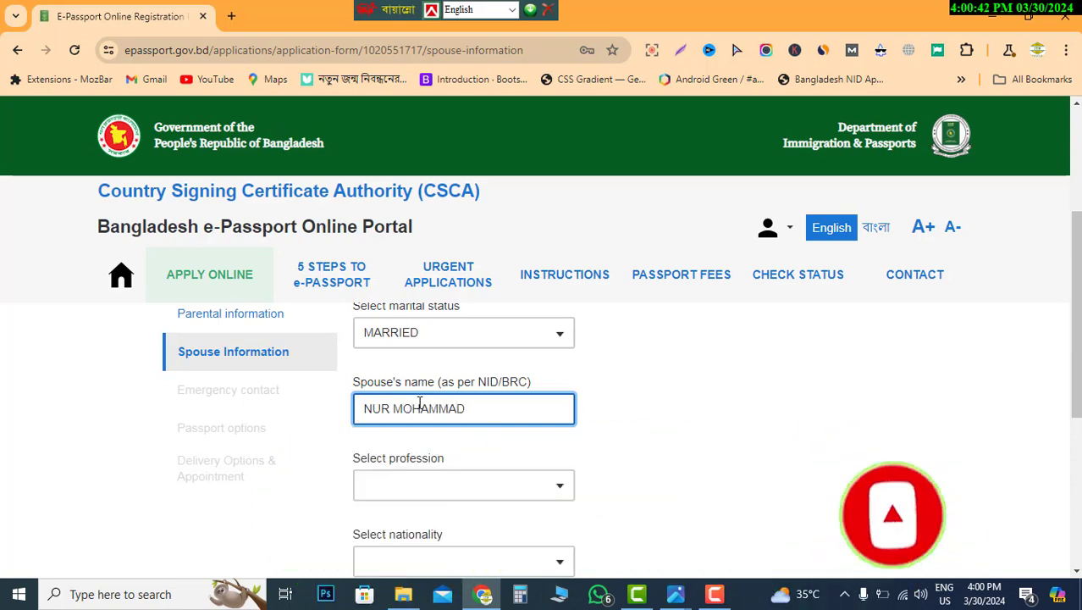
- Set the spouse's profession to FARMER and nationality to BANGLADESHI
click(447, 491)
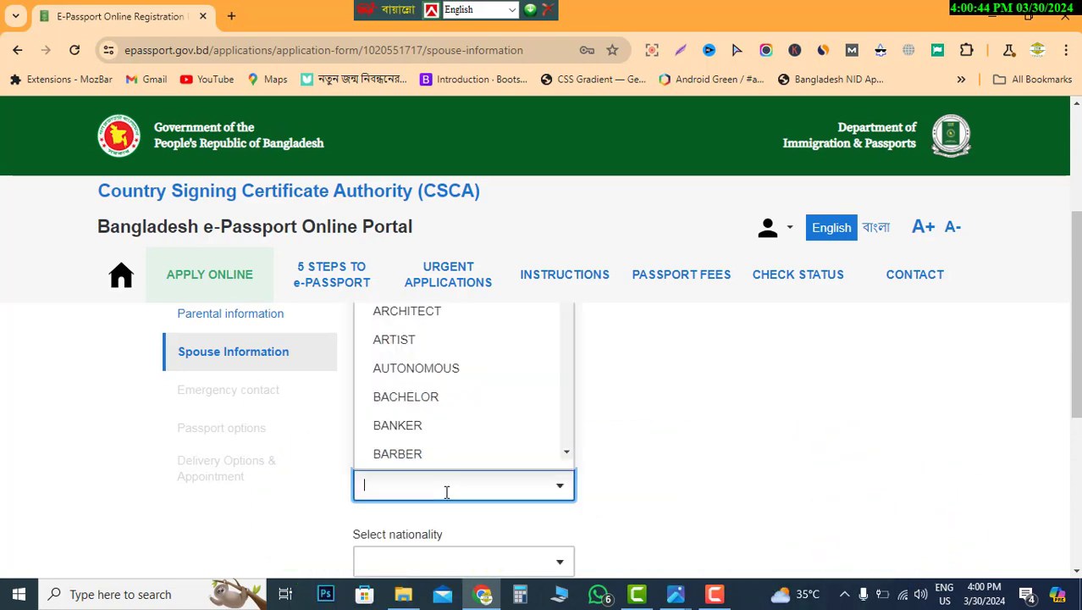
text(fa)
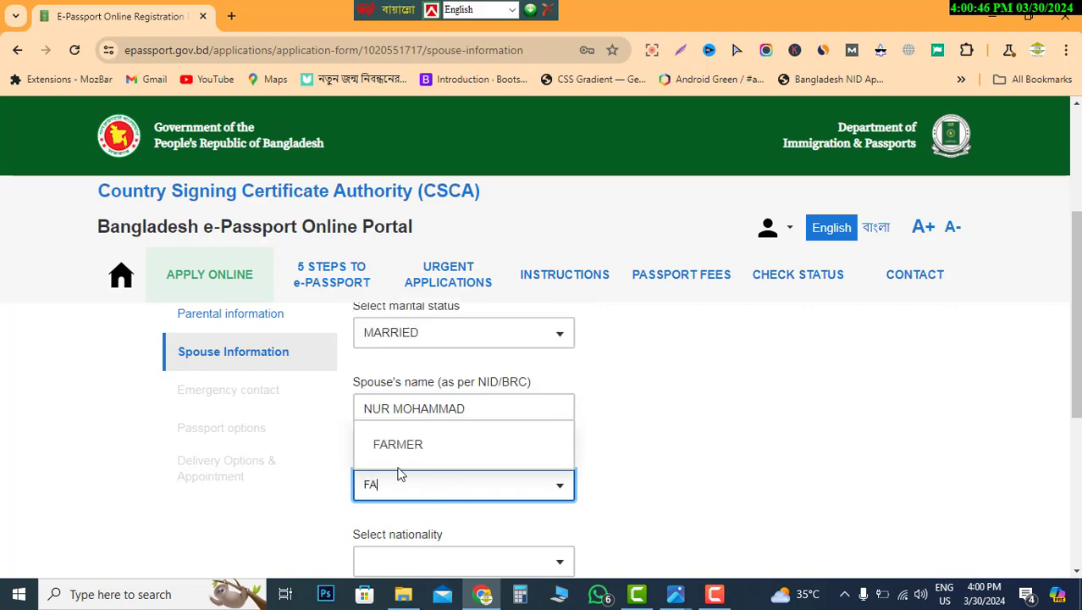
click(396, 442)
scroll(474, 473, down, 1)
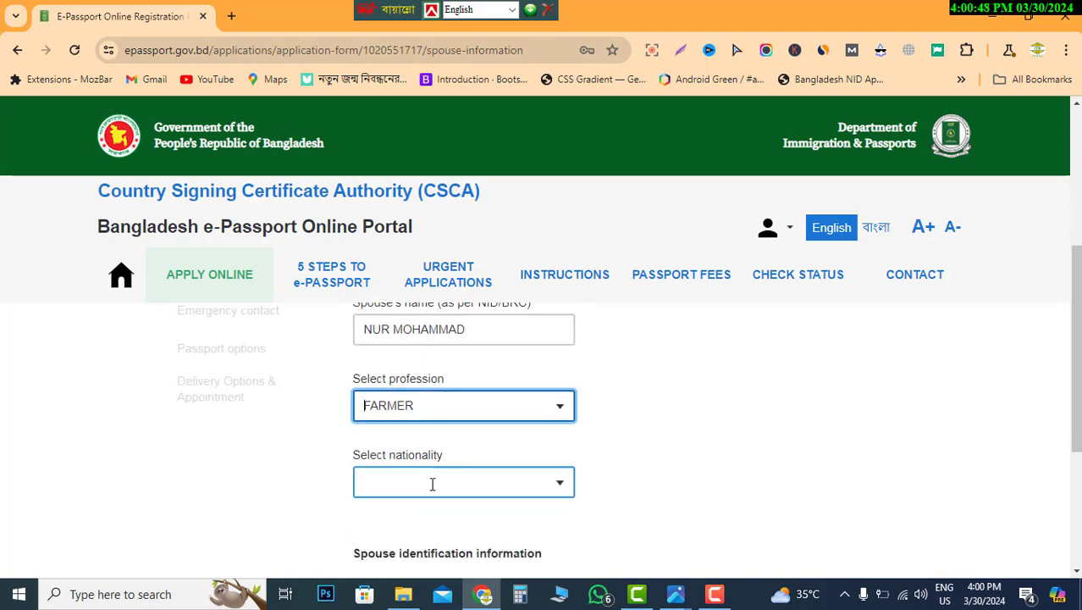
click(425, 483)
click(622, 409)
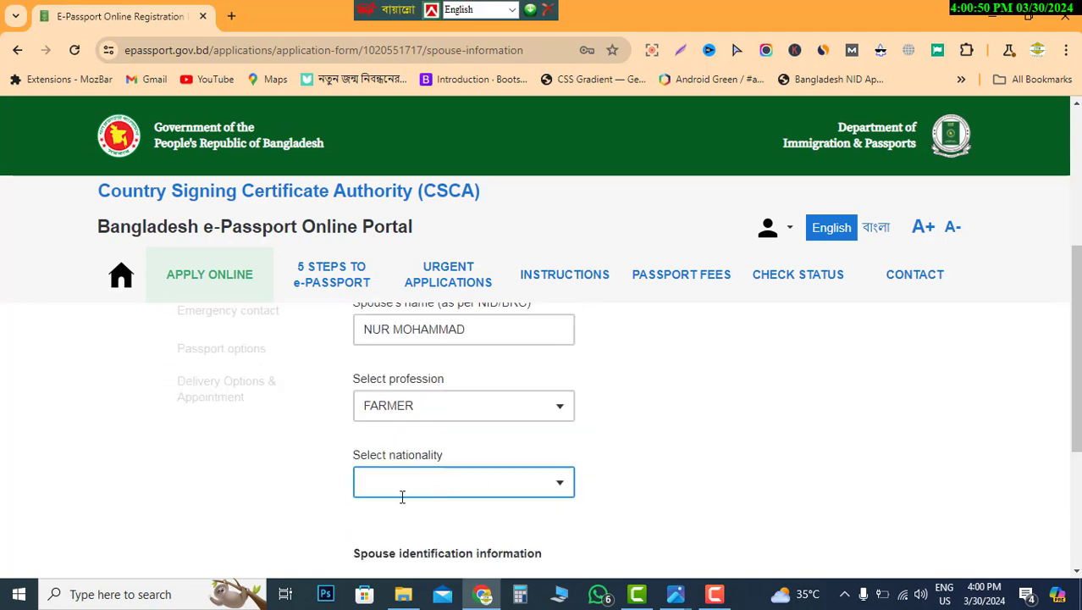
click(425, 482)
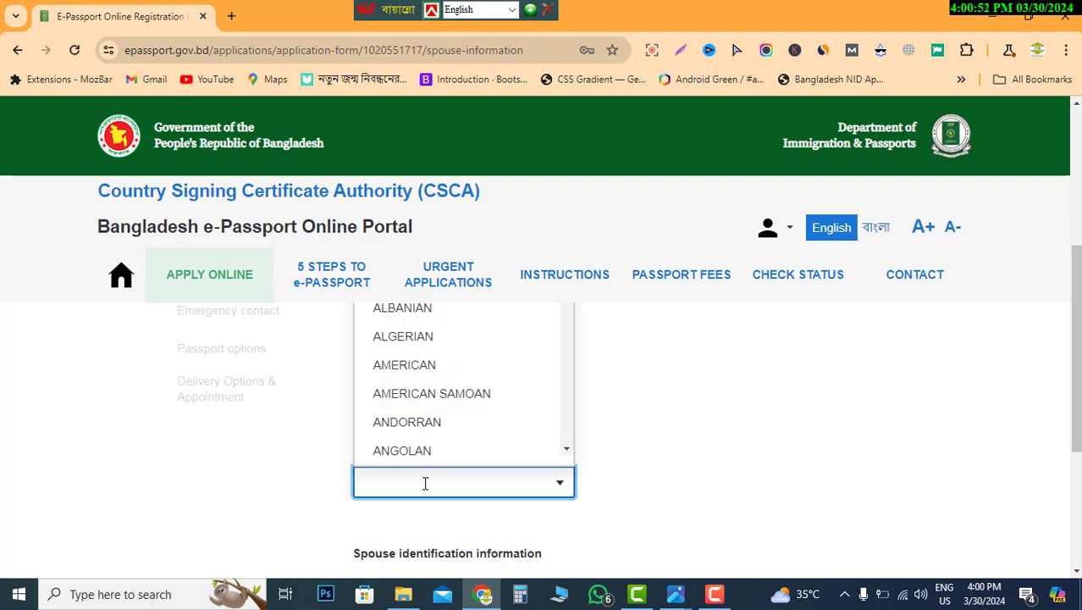
text(BA)
click(419, 388)
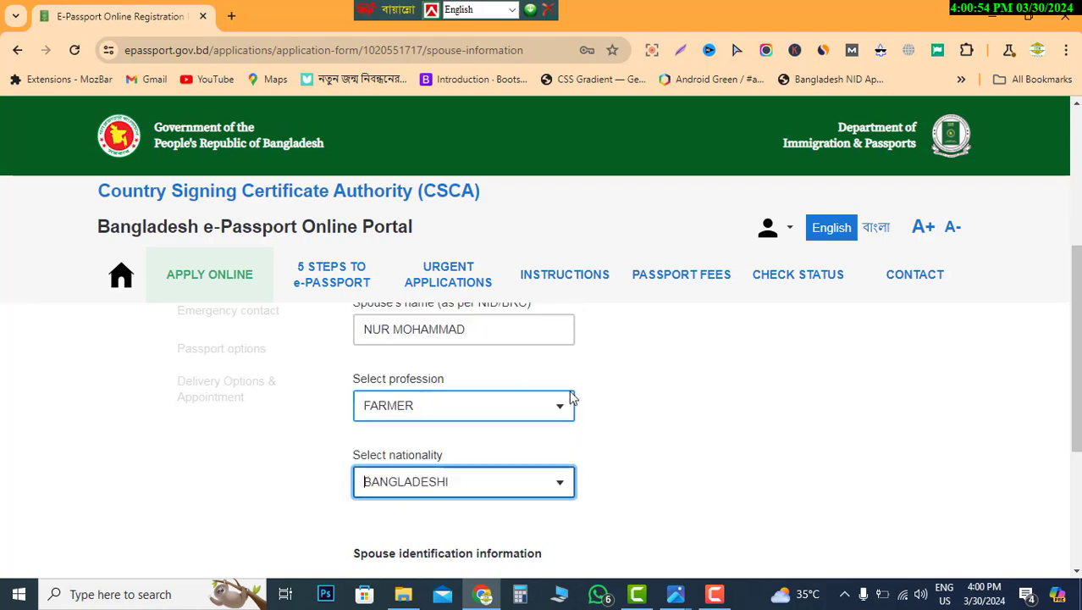
- Leave the spouse's optional National ID empty and save the spouse details
scroll(572, 398, down, 2)
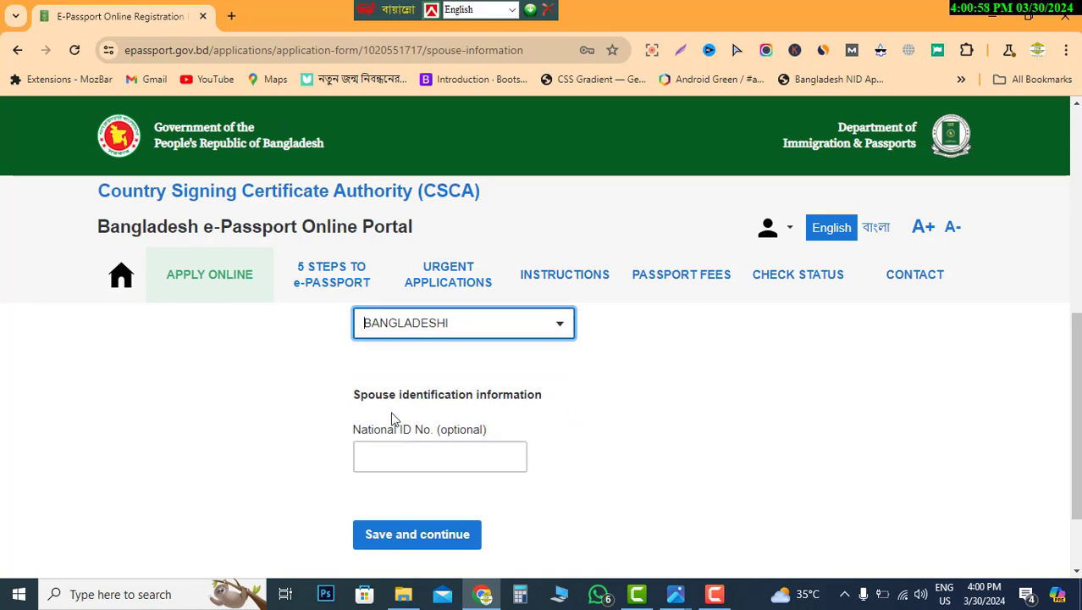
drag(348, 399, 527, 394)
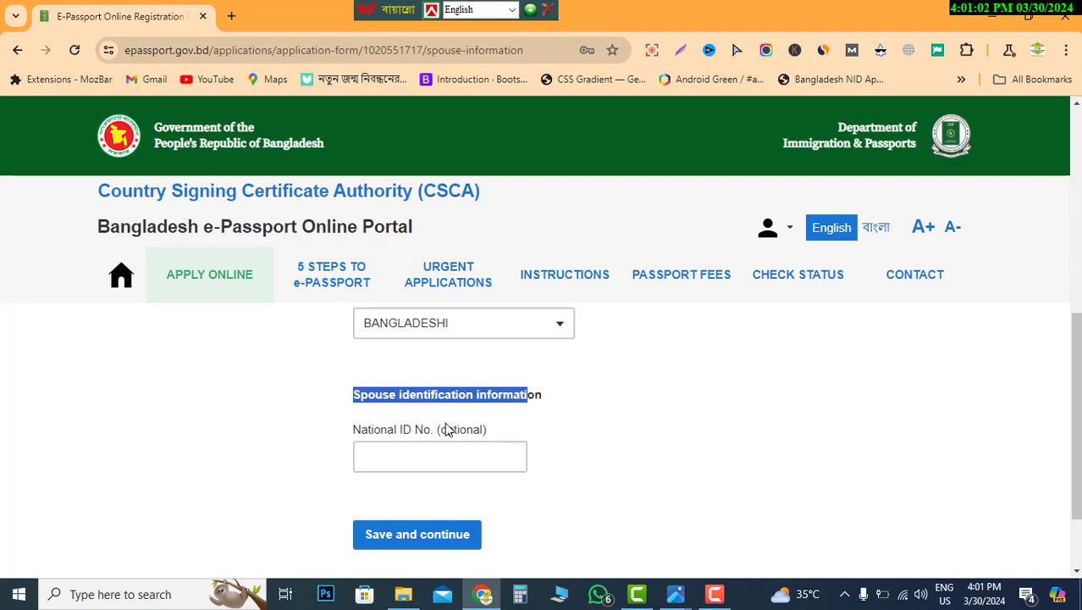
click(416, 454)
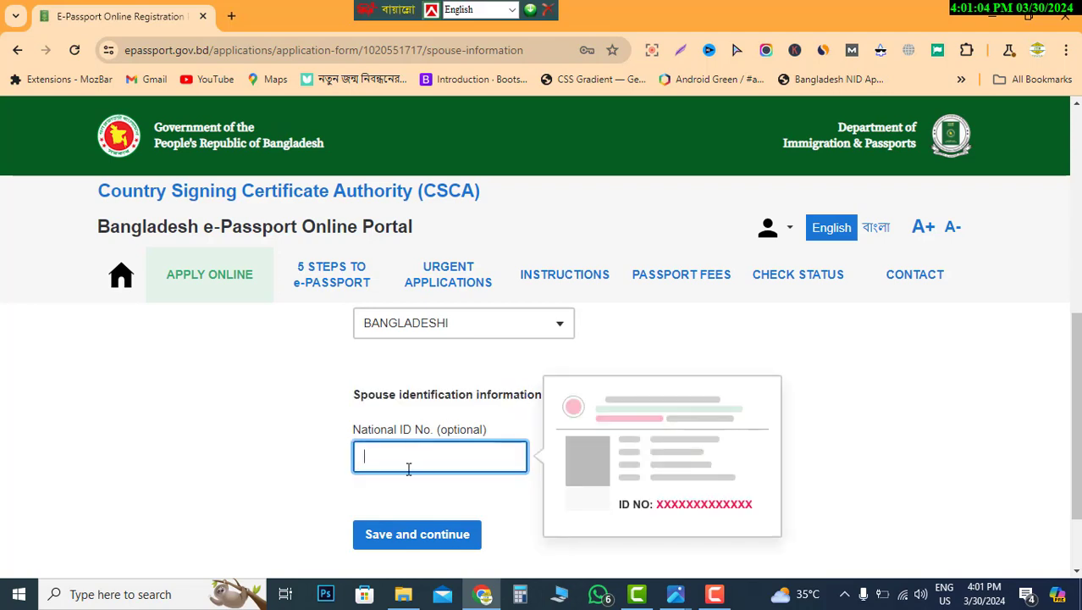
click(440, 431)
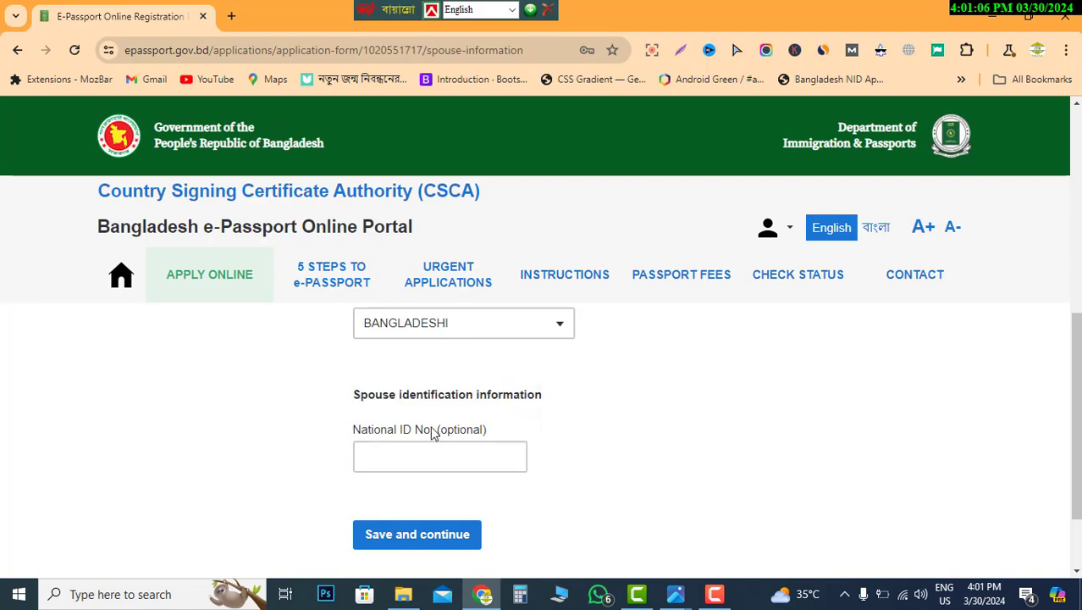
click(403, 539)
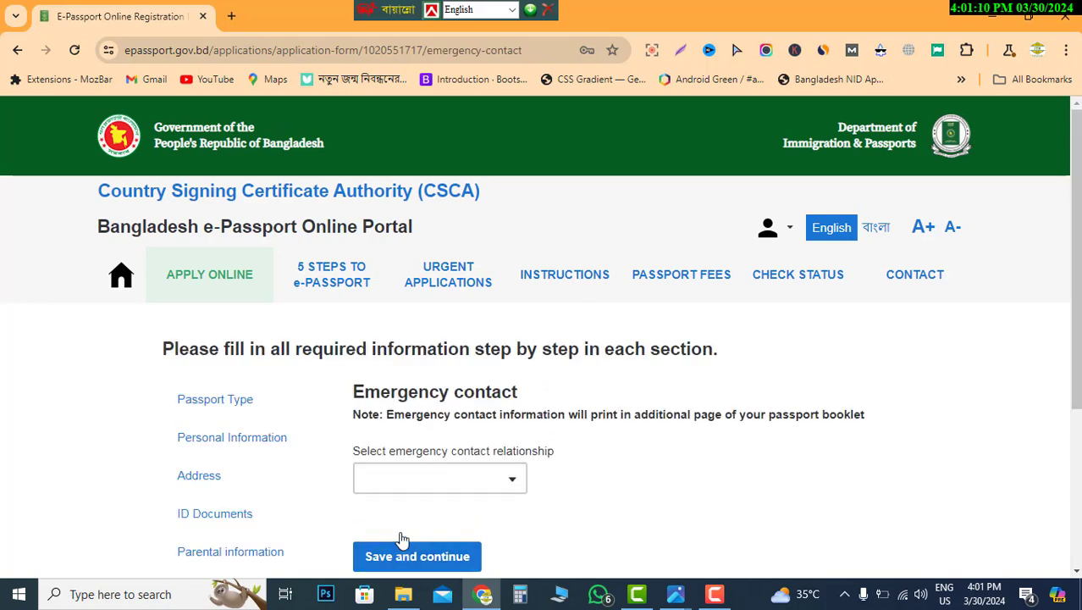
- Choose SON as the emergency contact relationship and focus the contact's name field
scroll(586, 452, down, 1)
scroll(587, 452, up, 1)
click(484, 479)
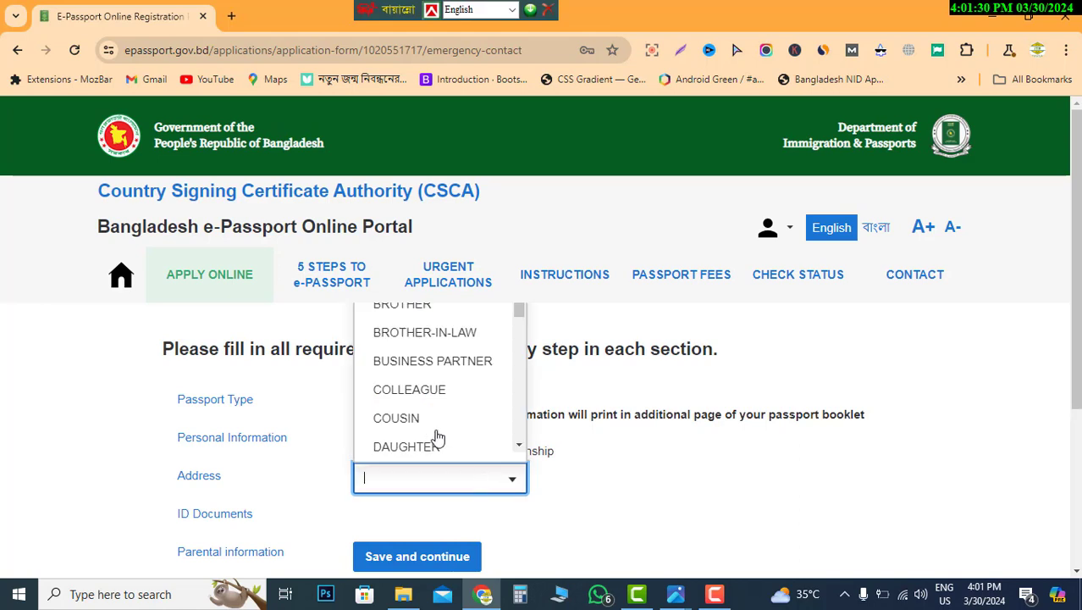
text(F)
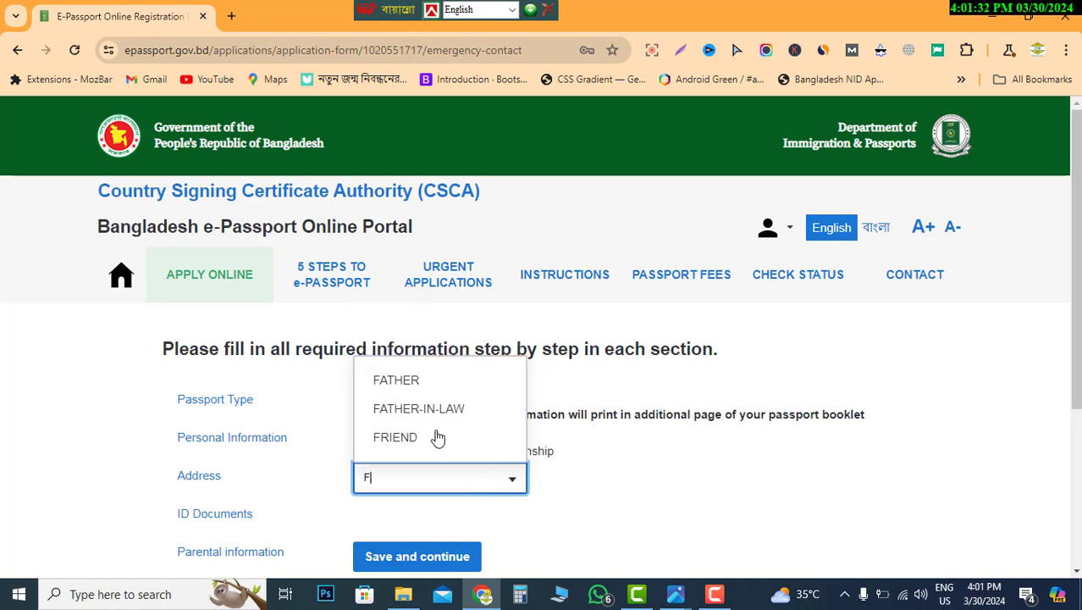
key(BackSpace)
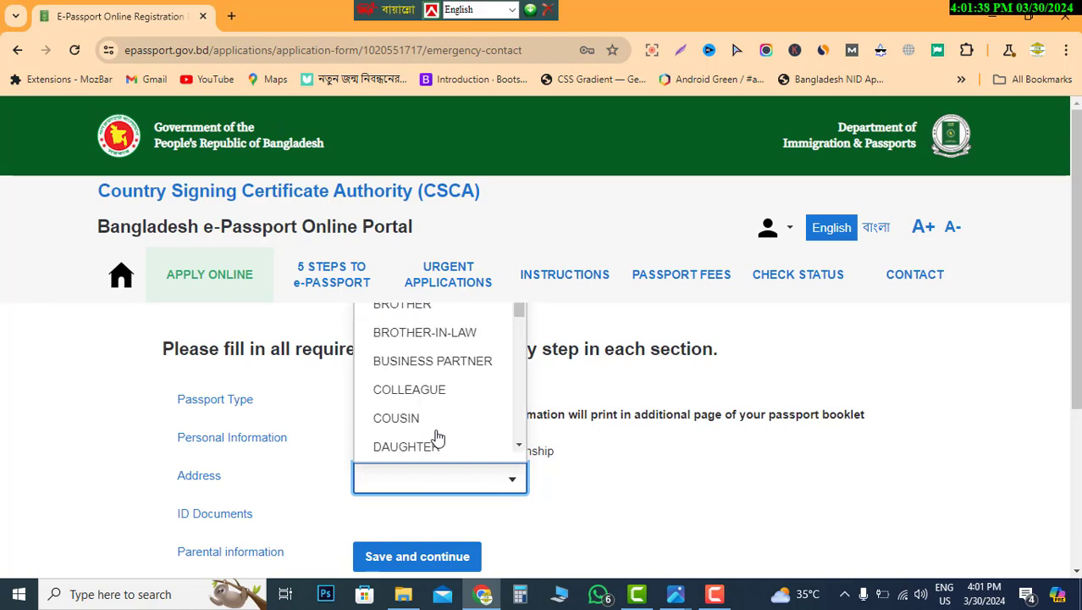
text(S)
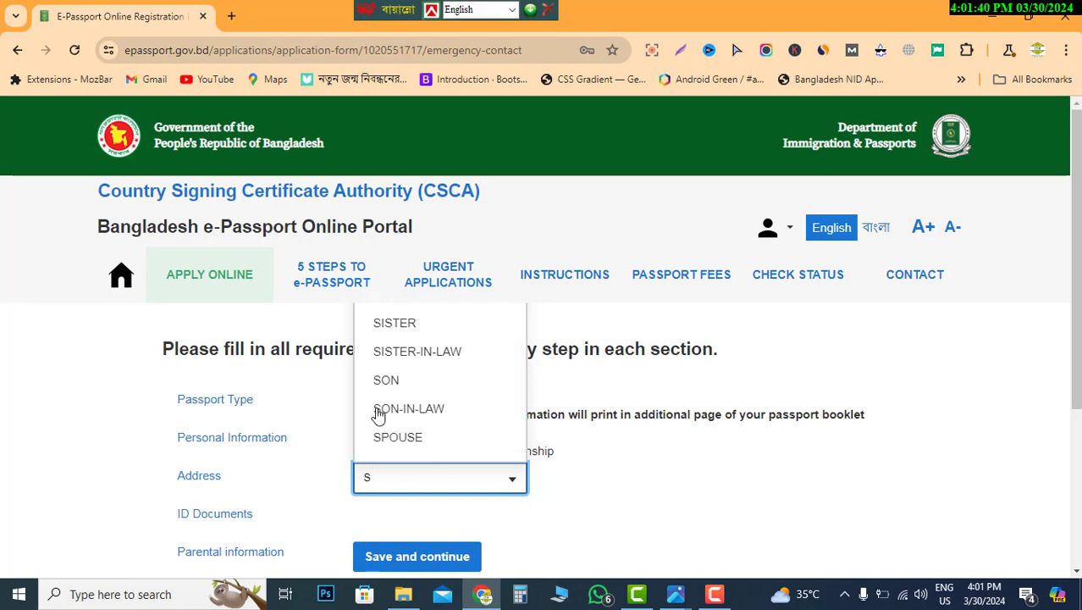
click(391, 383)
scroll(438, 508, down, 1)
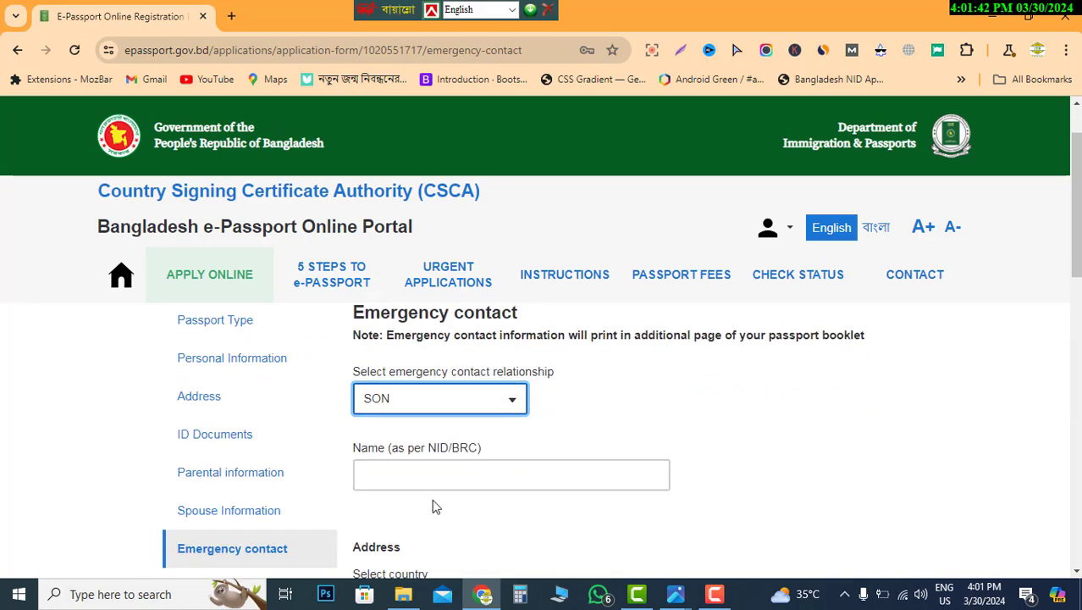
click(406, 481)
scroll(406, 483, down, 1)
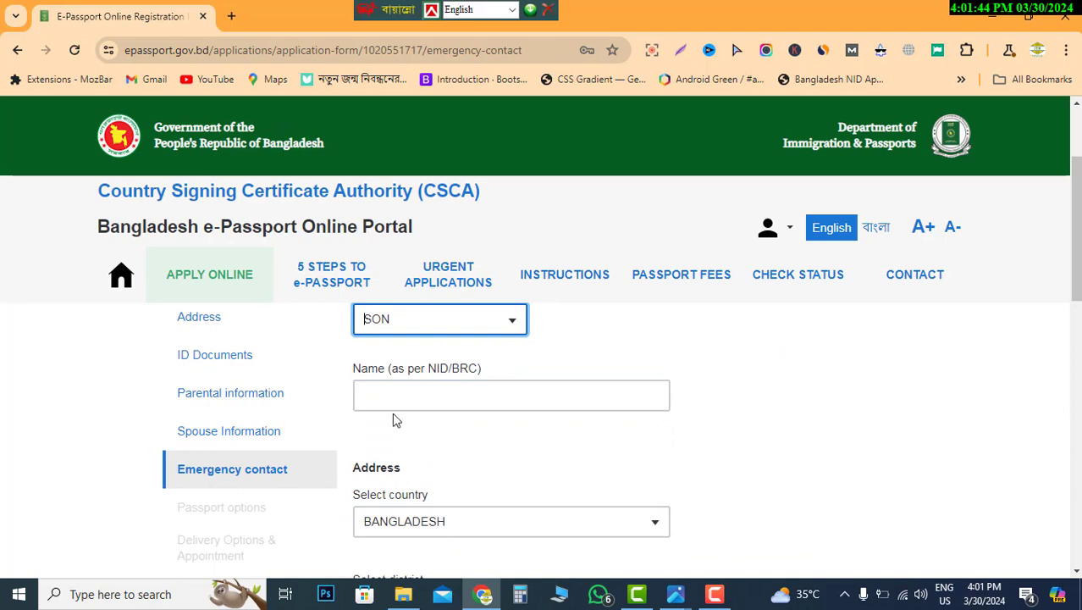
click(406, 395)
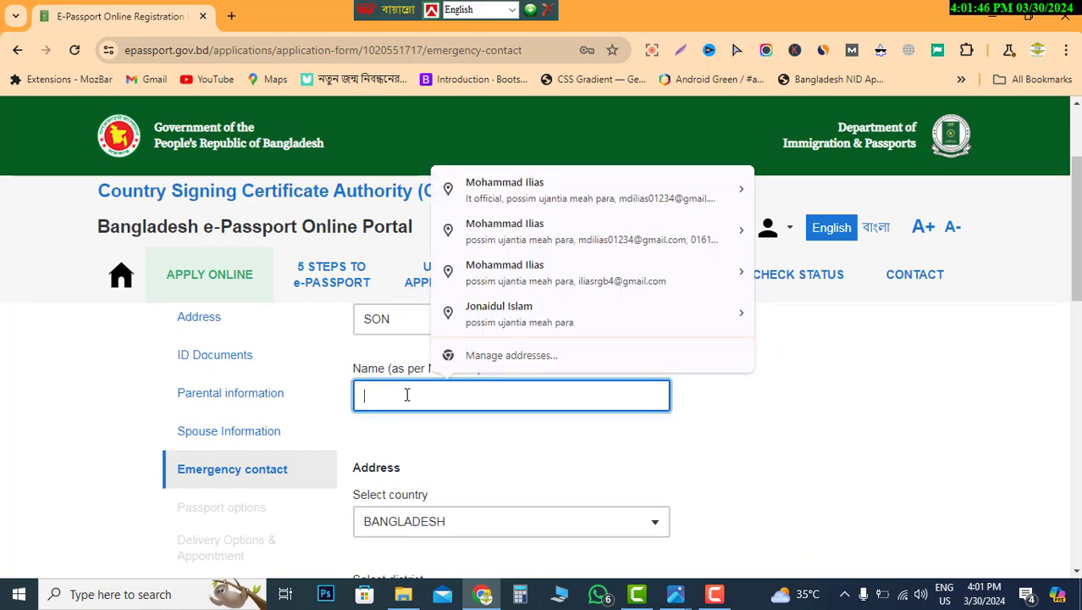
- Fill the contact's name from saved details and set the district to COX'S BAZAR
click(512, 192)
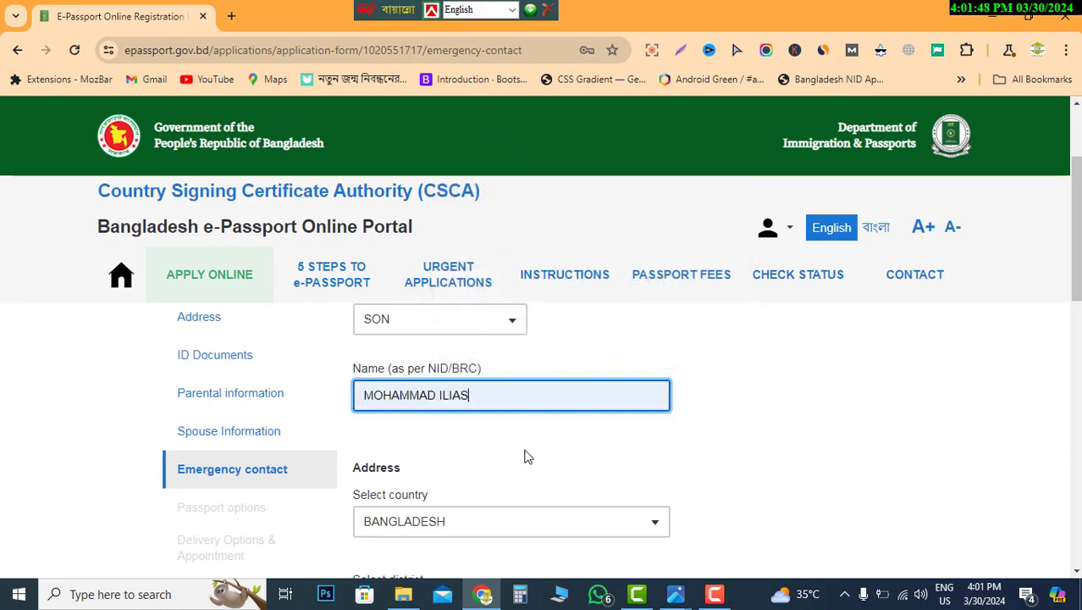
scroll(524, 457, down, 2)
click(444, 447)
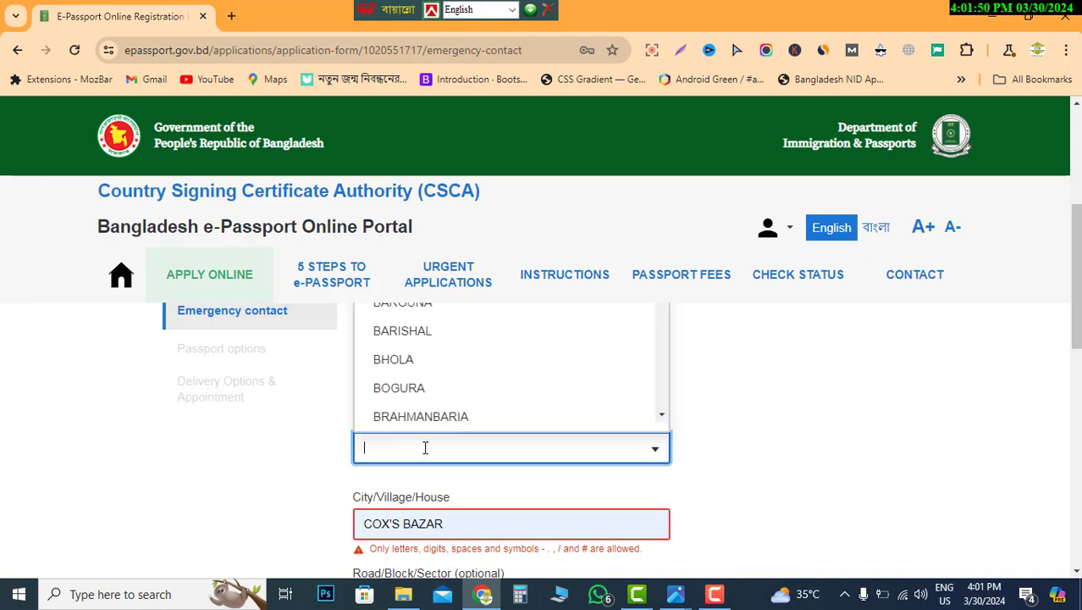
text(C)
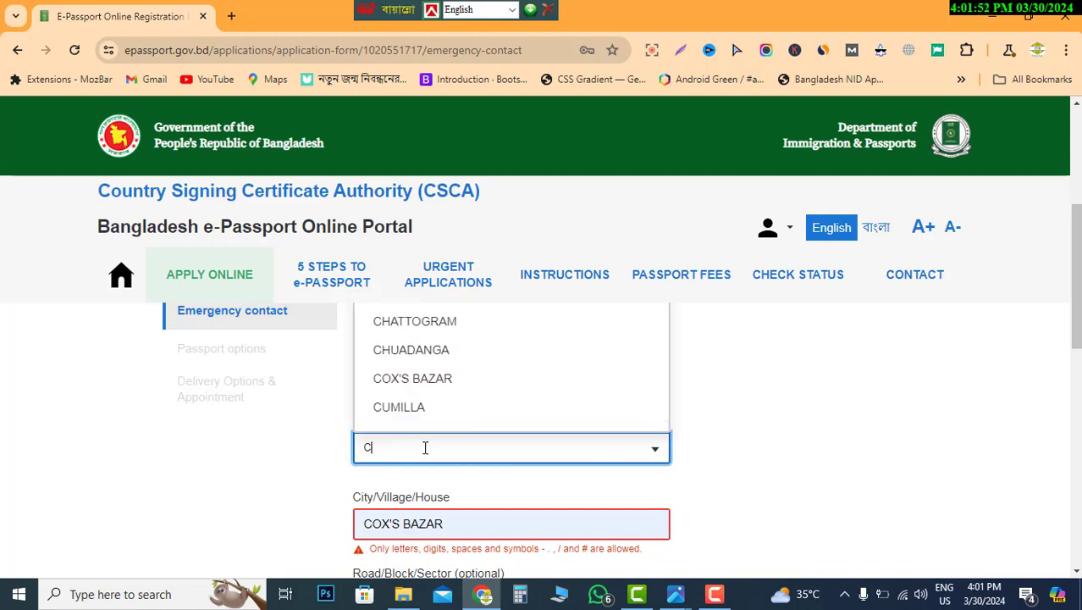
click(437, 380)
scroll(509, 470, down, 1)
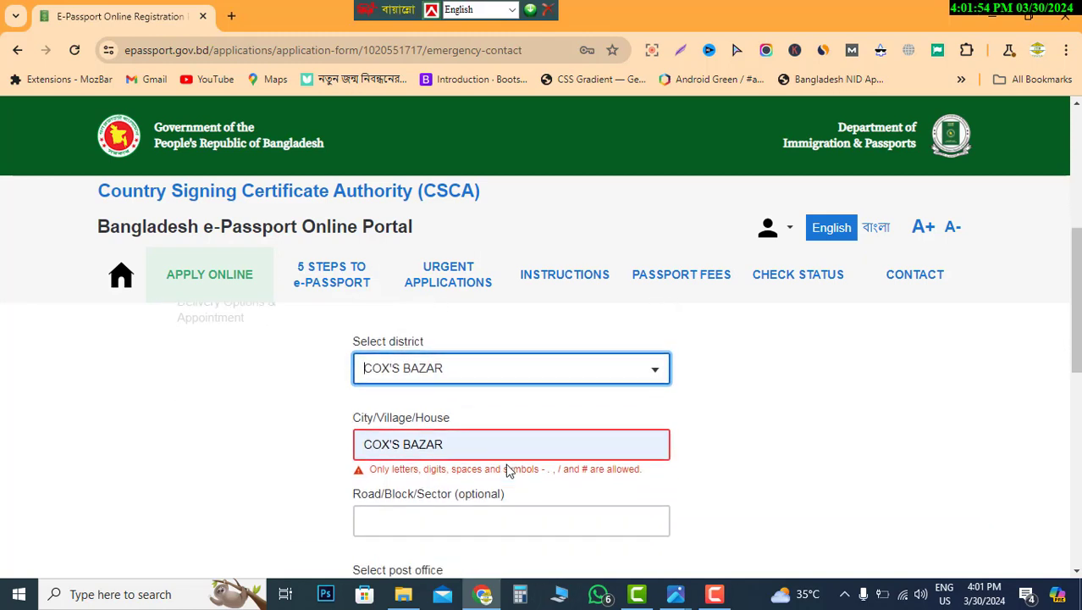
- Replace the invalid autofilled City/Village/House text with the contact's village name
drag(463, 446, 354, 474)
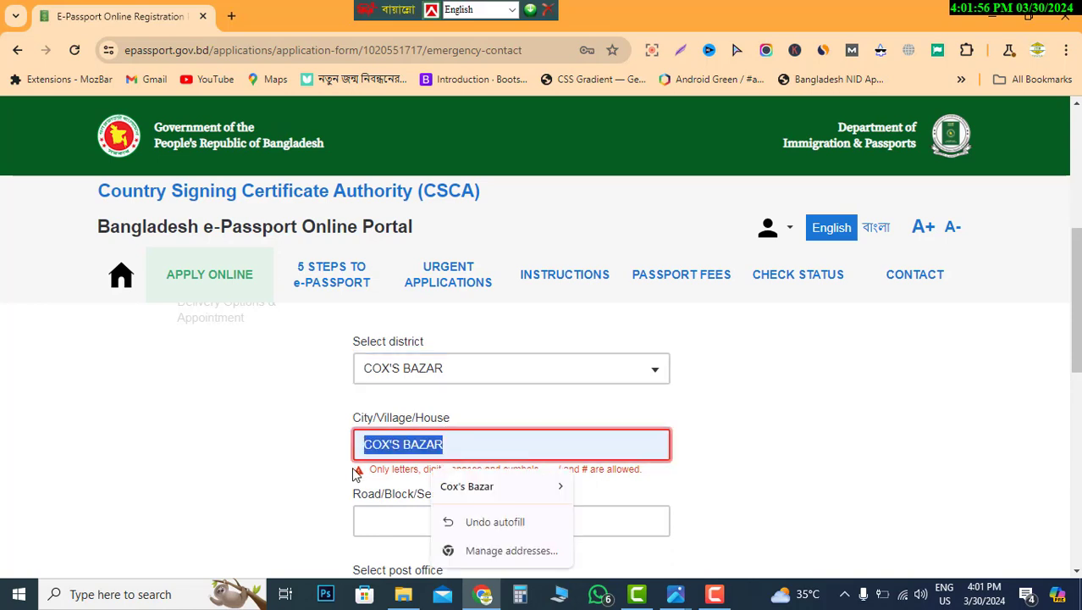
key(BackSpace)
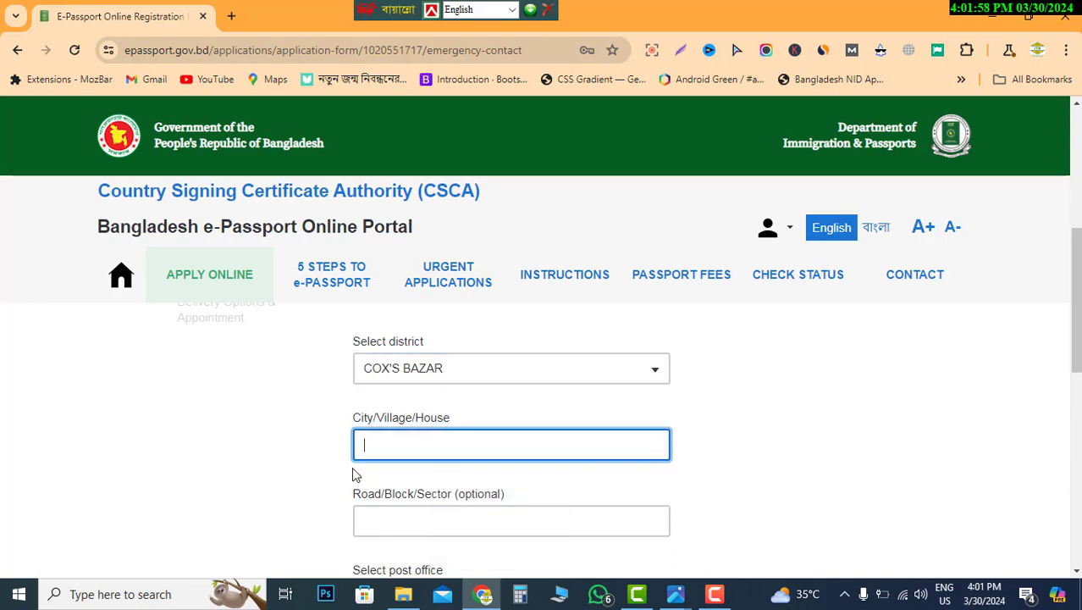
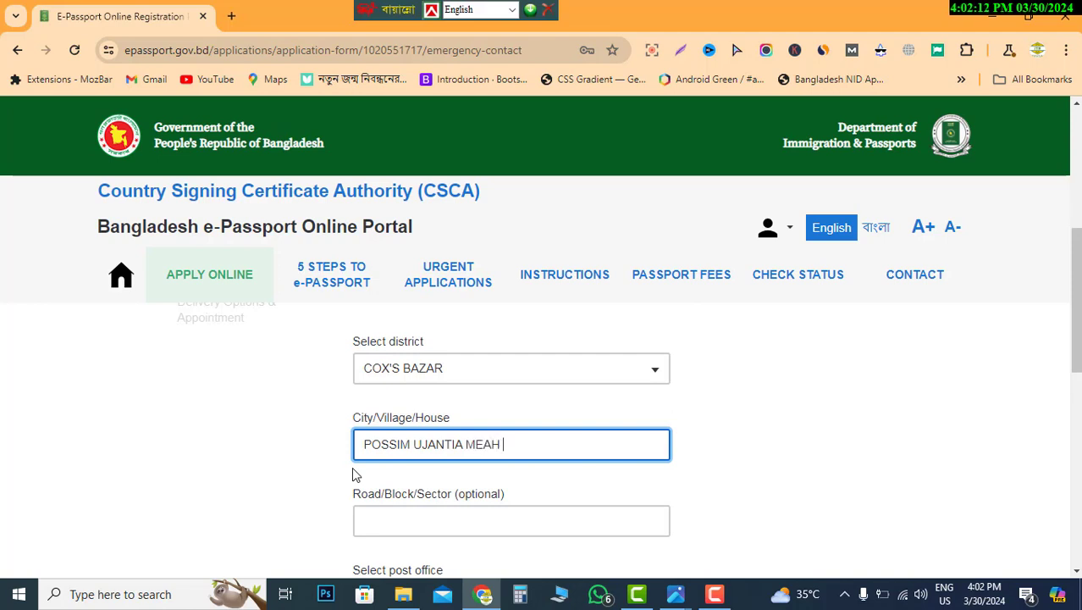
click(459, 520)
click(357, 439)
scroll(423, 445, down, 1)
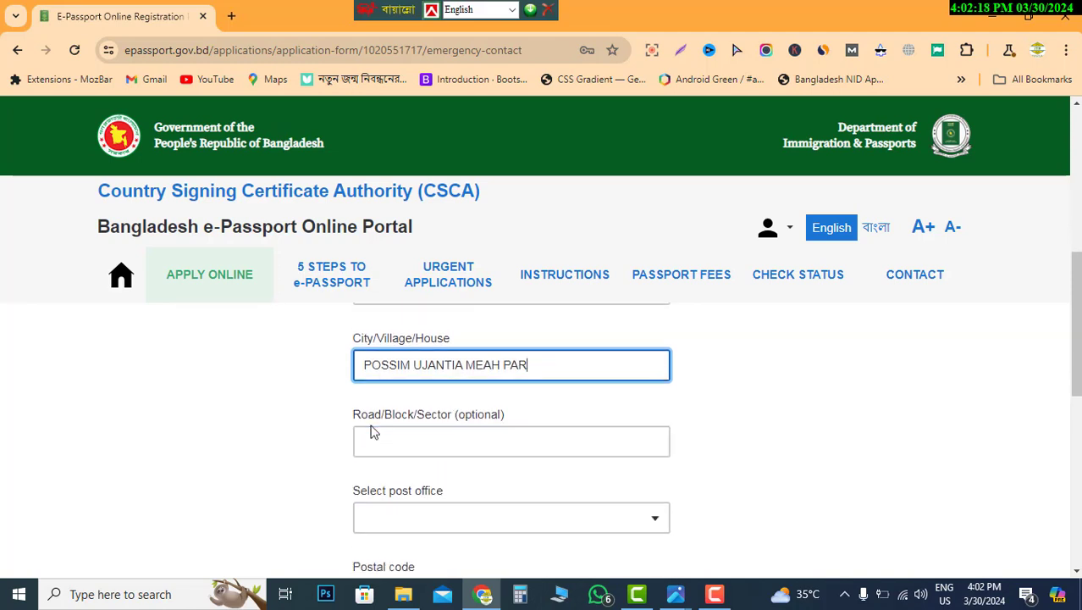
- Fill in the contact's Road/Block/Sector field
click(419, 446)
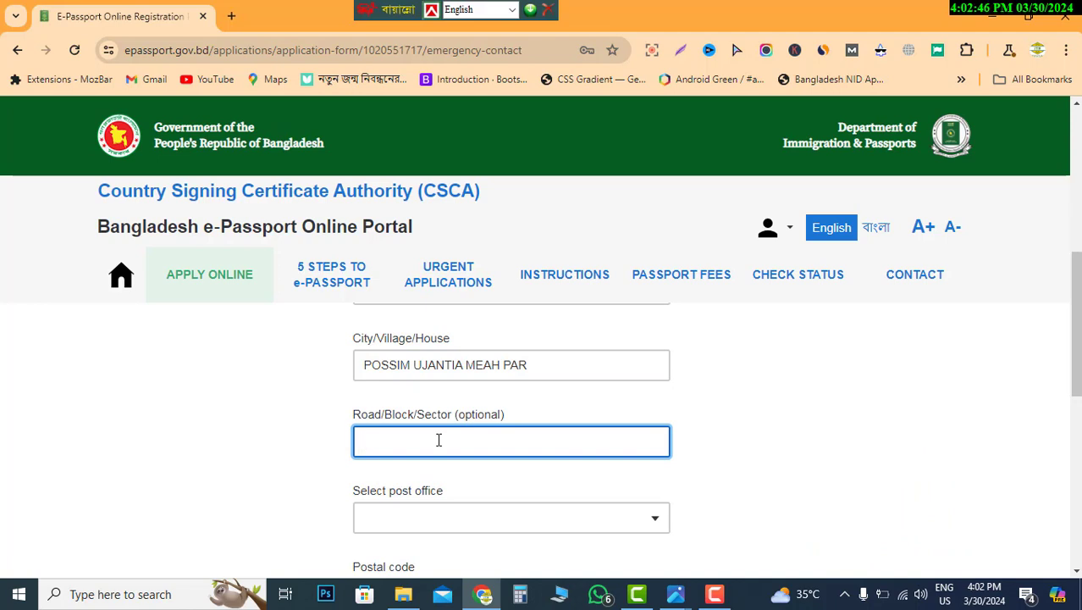
scroll(438, 439, down, 1)
scroll(438, 440, up, 1)
text(NO WARD)
scroll(454, 500, down, 1)
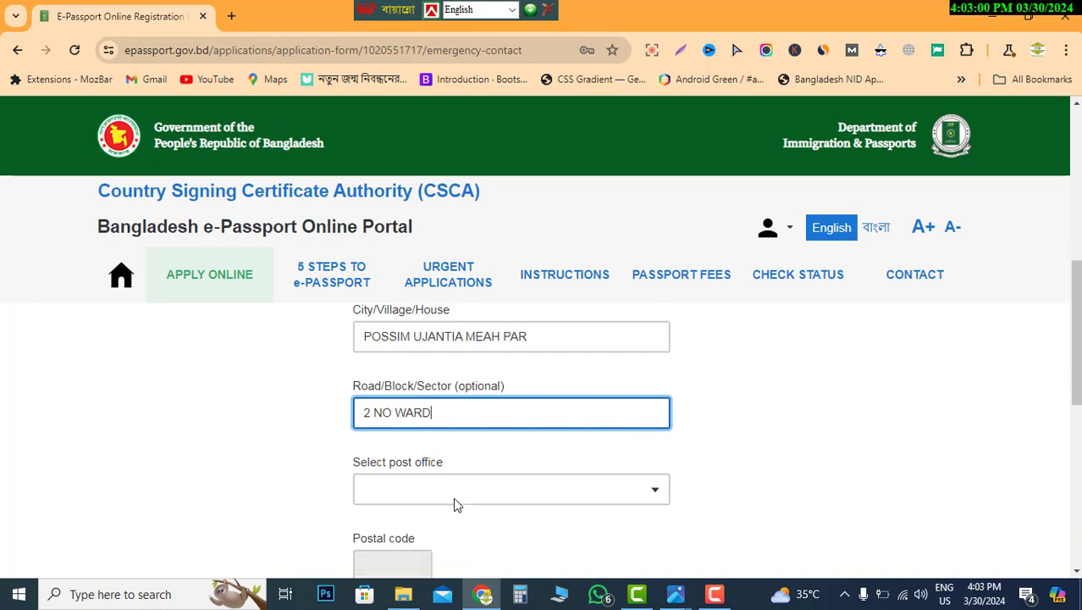
- Choose the contact's post office and police station from the lists
click(438, 434)
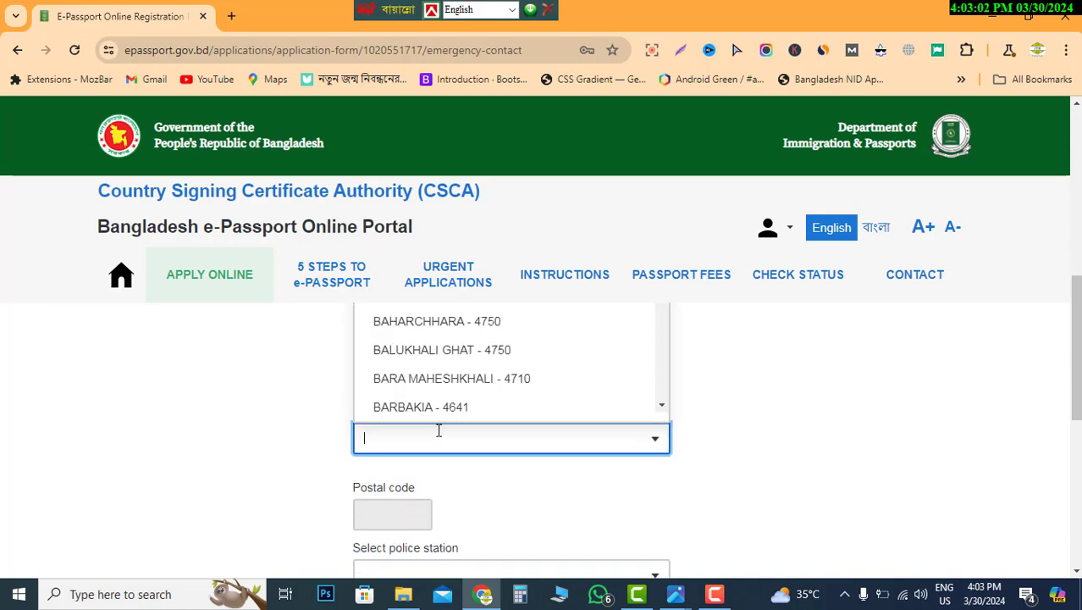
text(MAG)
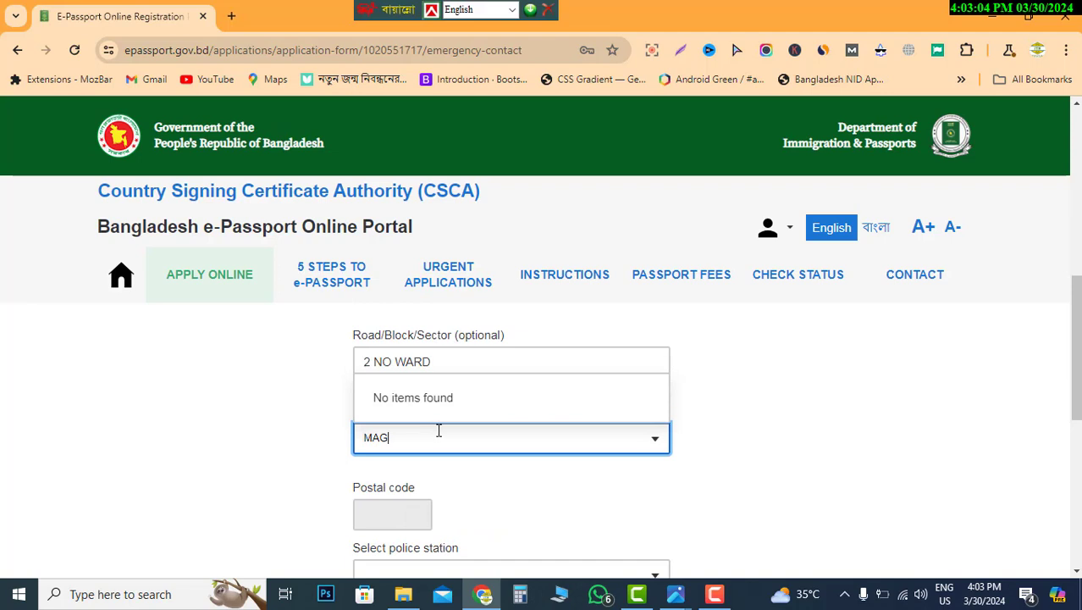
key(BackSpace)
key(BackSpace)
text(OG)
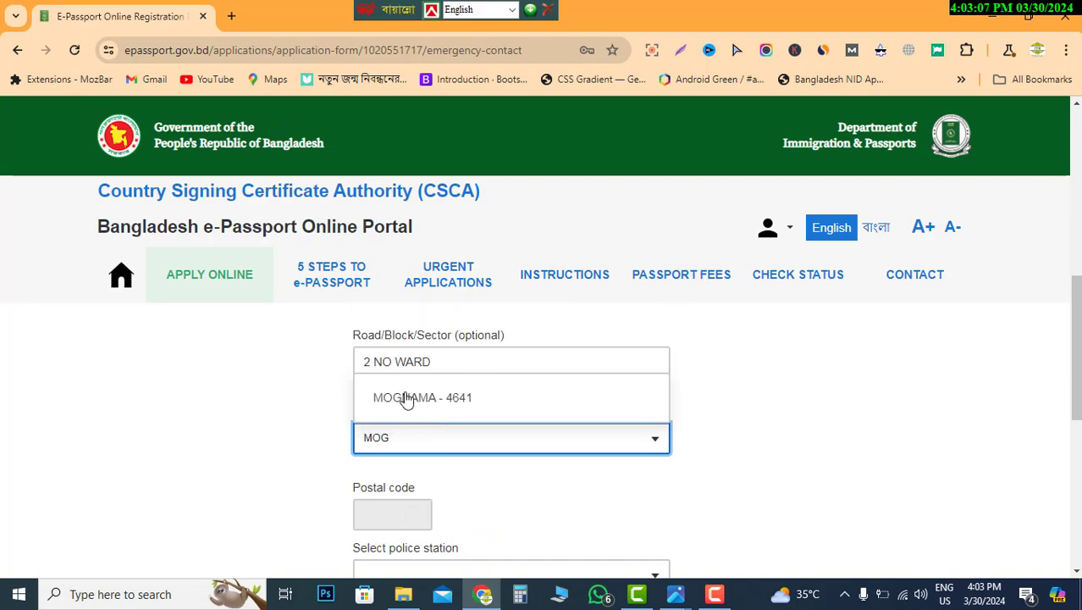
click(405, 394)
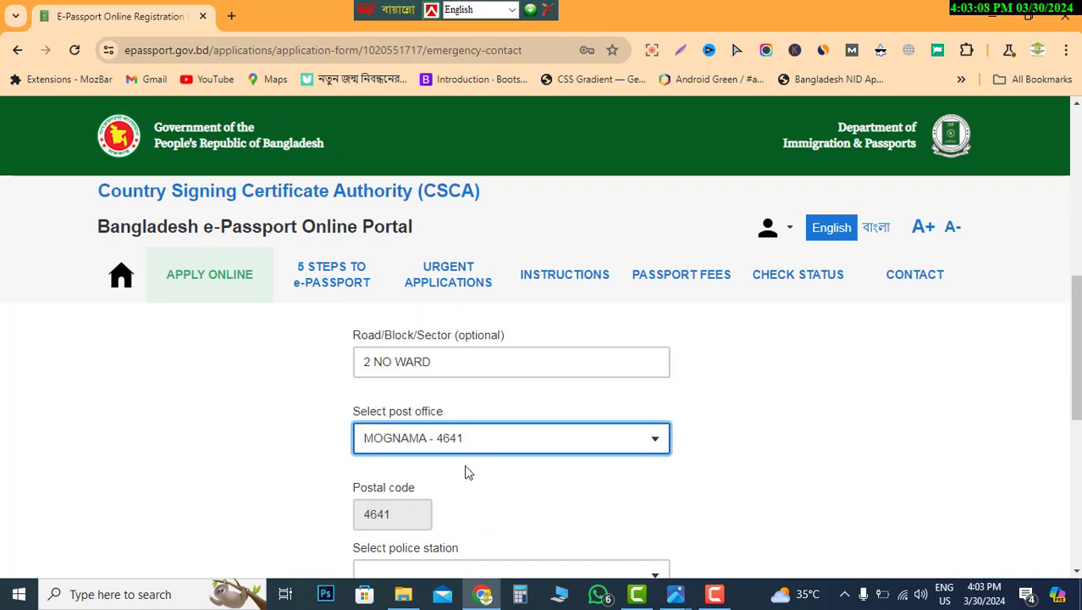
scroll(468, 473, down, 1)
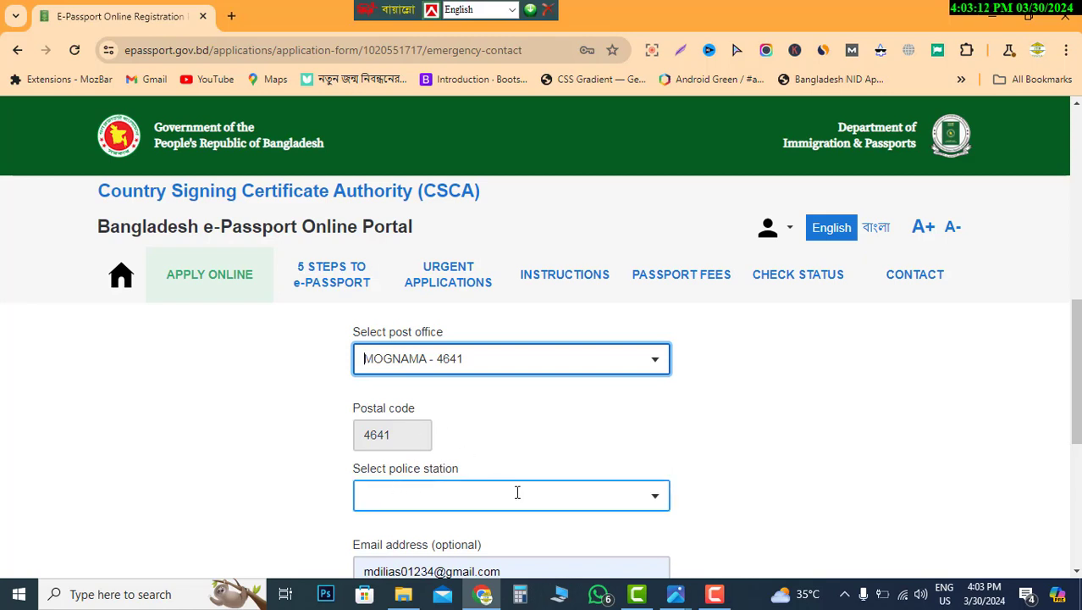
scroll(515, 493, down, 1)
click(467, 418)
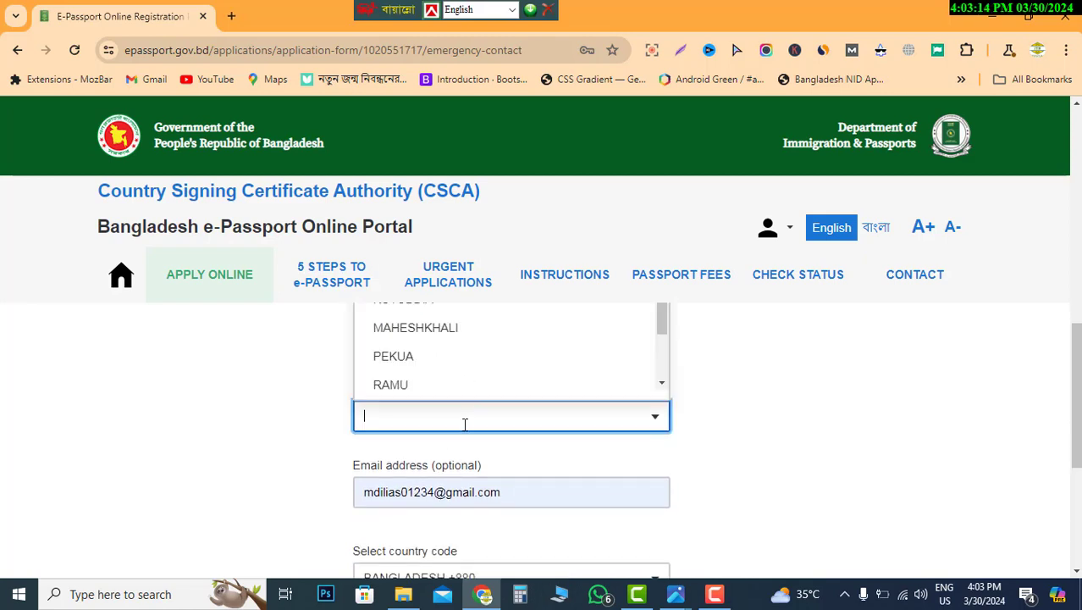
click(402, 364)
scroll(515, 398, down, 2)
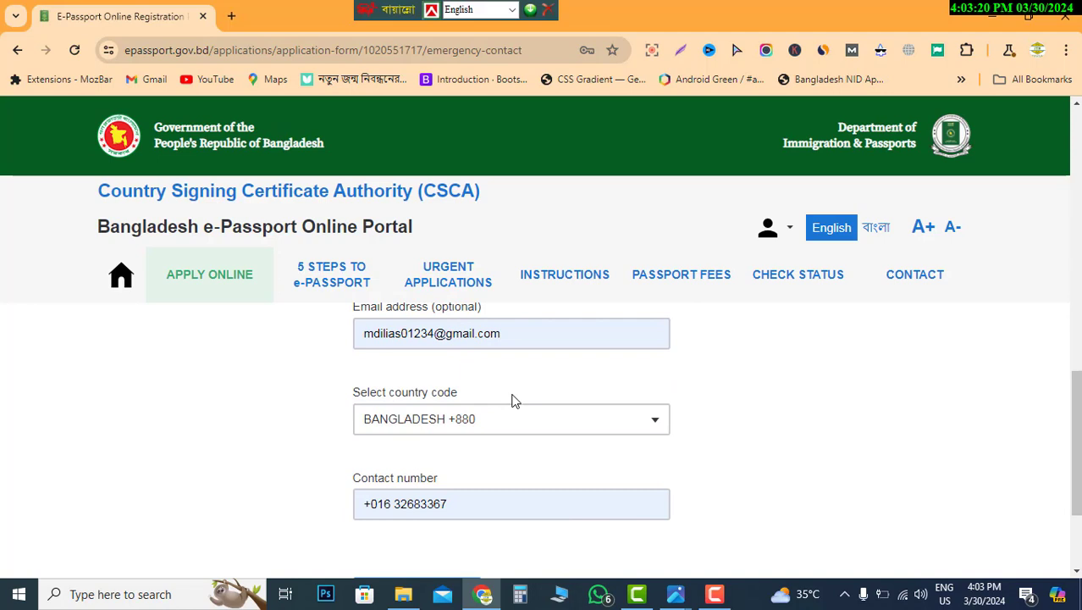
scroll(512, 399, down, 1)
- Check the contact number field and save the emergency contact details
click(406, 420)
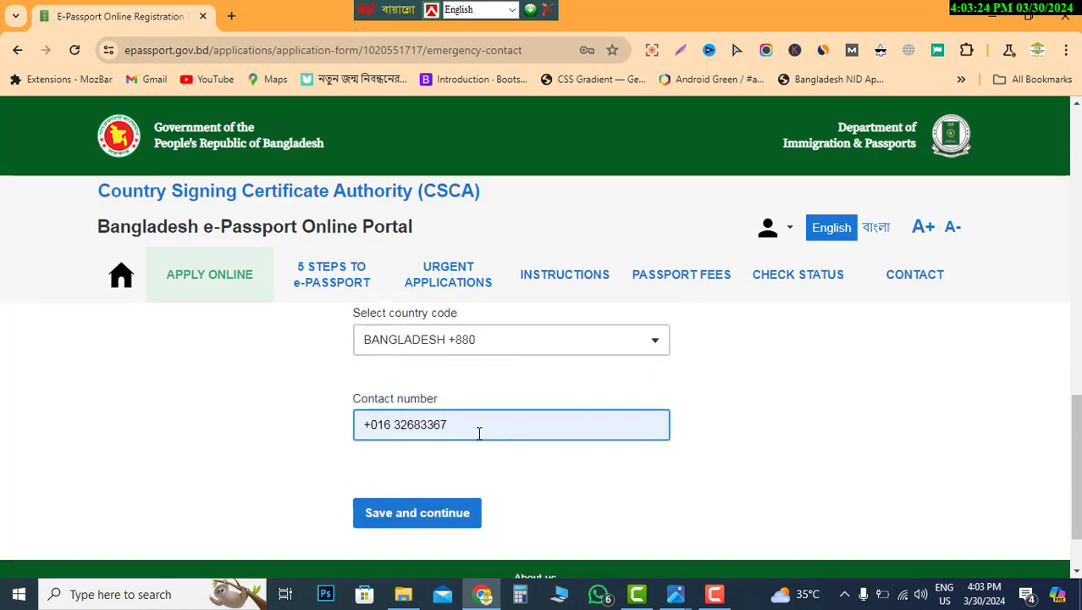
scroll(481, 434, up, 1)
scroll(479, 444, down, 1)
scroll(473, 431, down, 1)
click(421, 435)
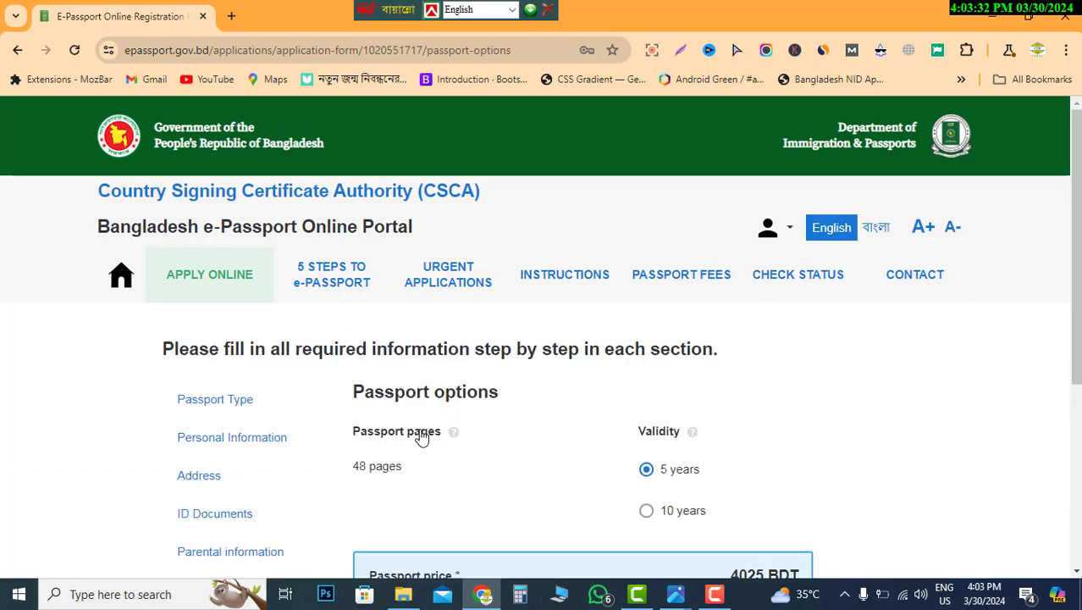
- Check that the Passport pages option is set to 48 pages
scroll(556, 435, down, 2)
scroll(555, 435, up, 1)
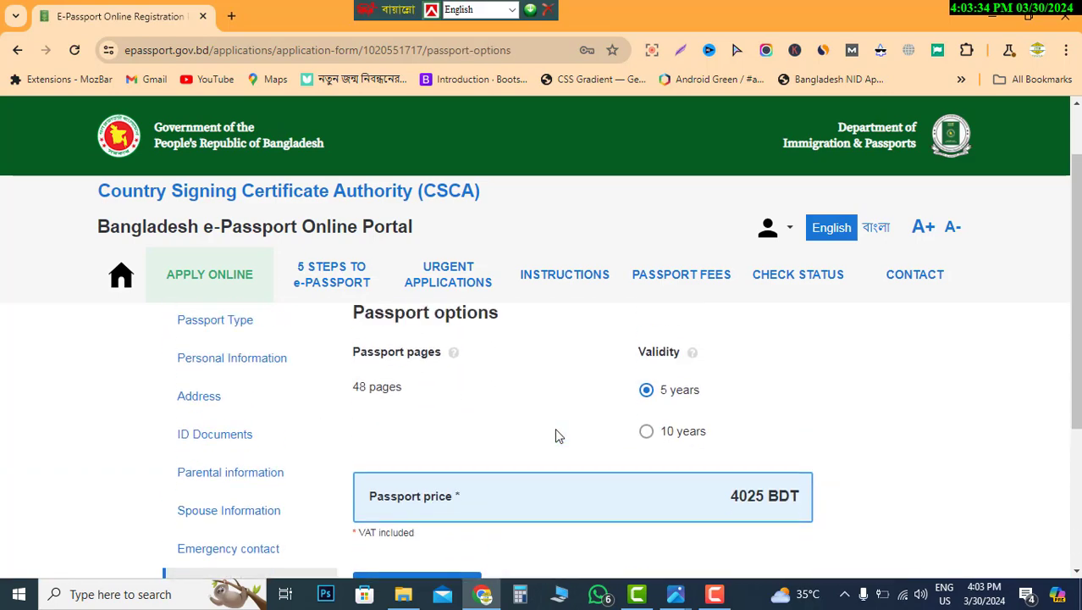
scroll(527, 413, up, 1)
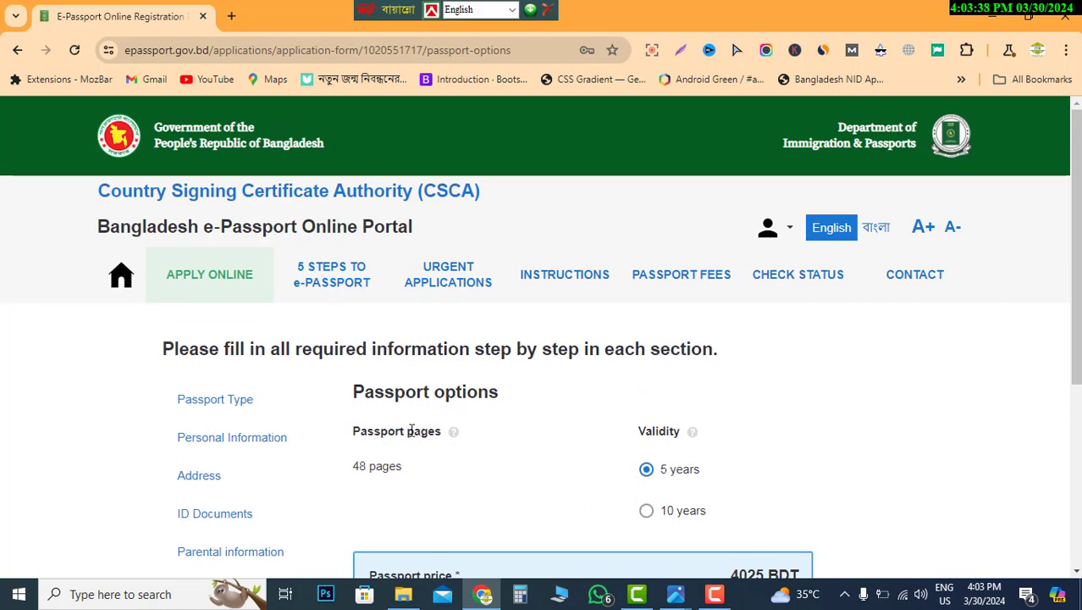
drag(365, 432, 456, 433)
click(421, 481)
drag(355, 465, 404, 467)
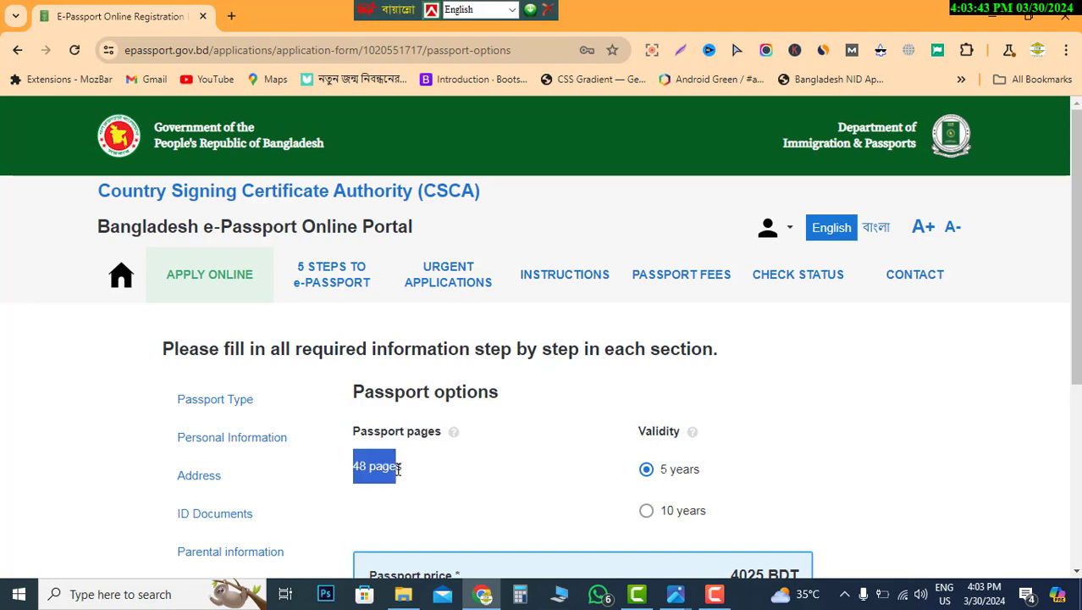
click(464, 483)
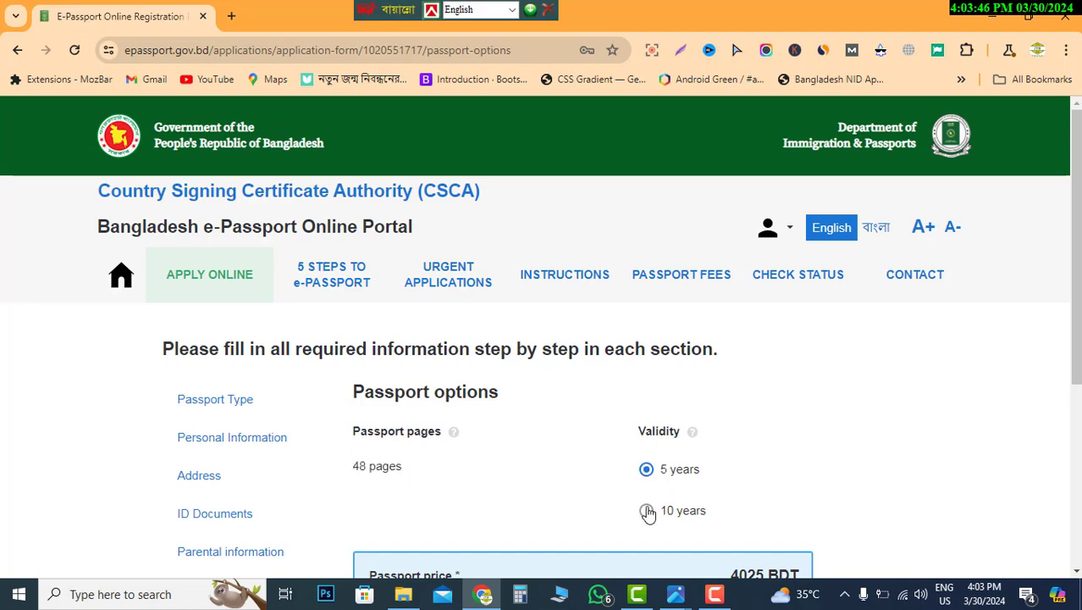
scroll(650, 518, down, 1)
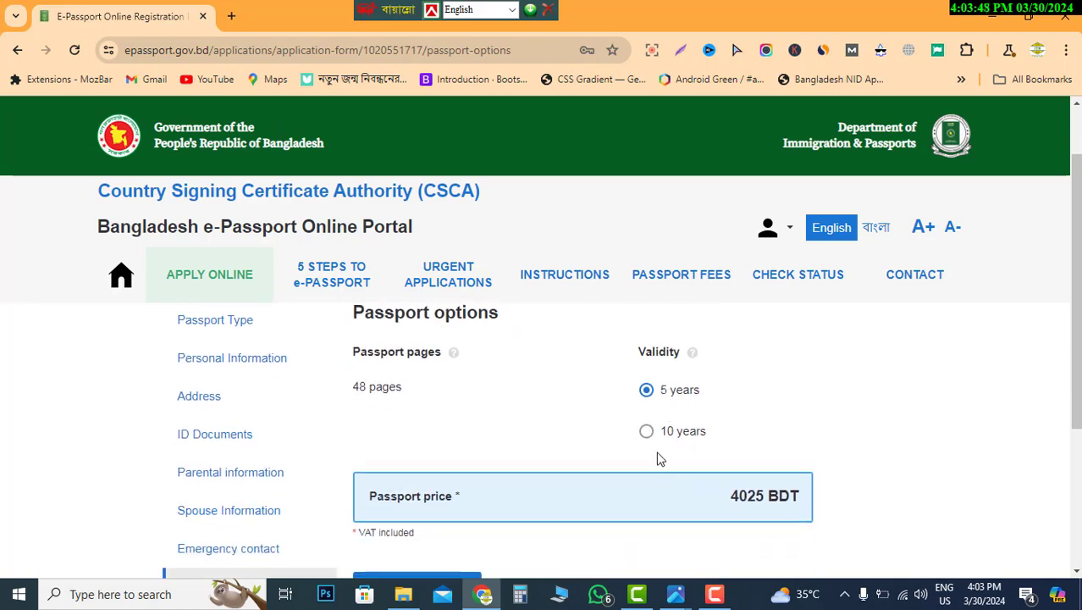
- Compare 10-year and 5-year validity prices, keep 5 years at 4025 BDT, and save
click(646, 435)
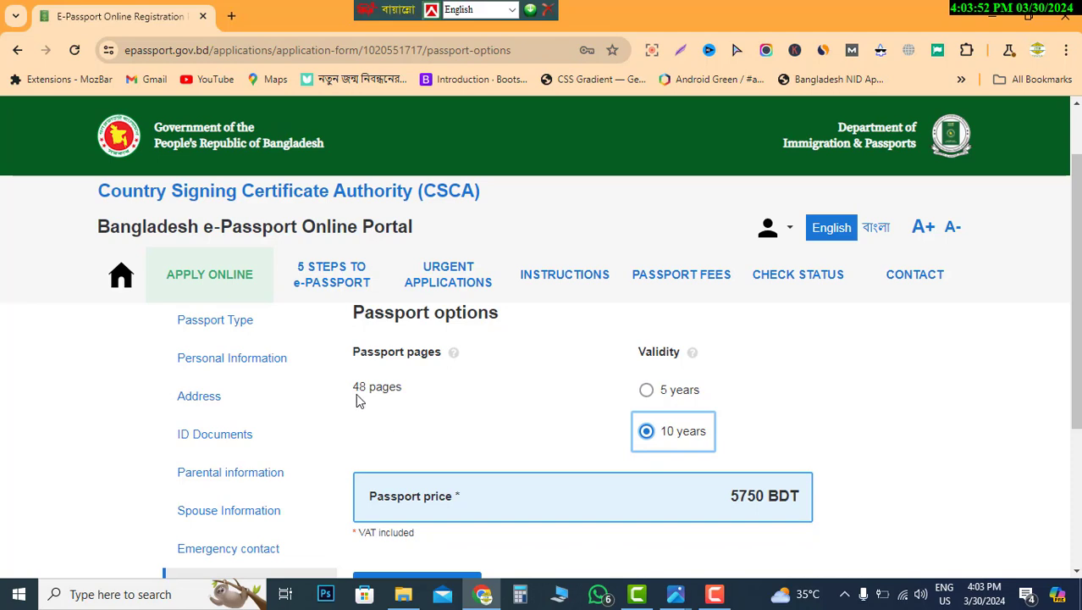
click(649, 391)
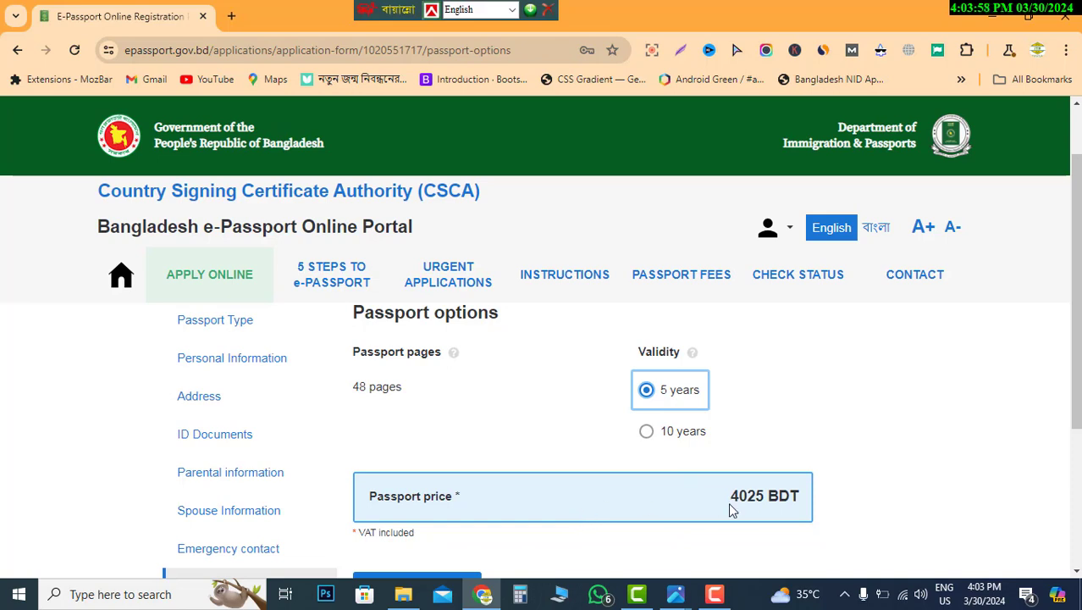
click(646, 434)
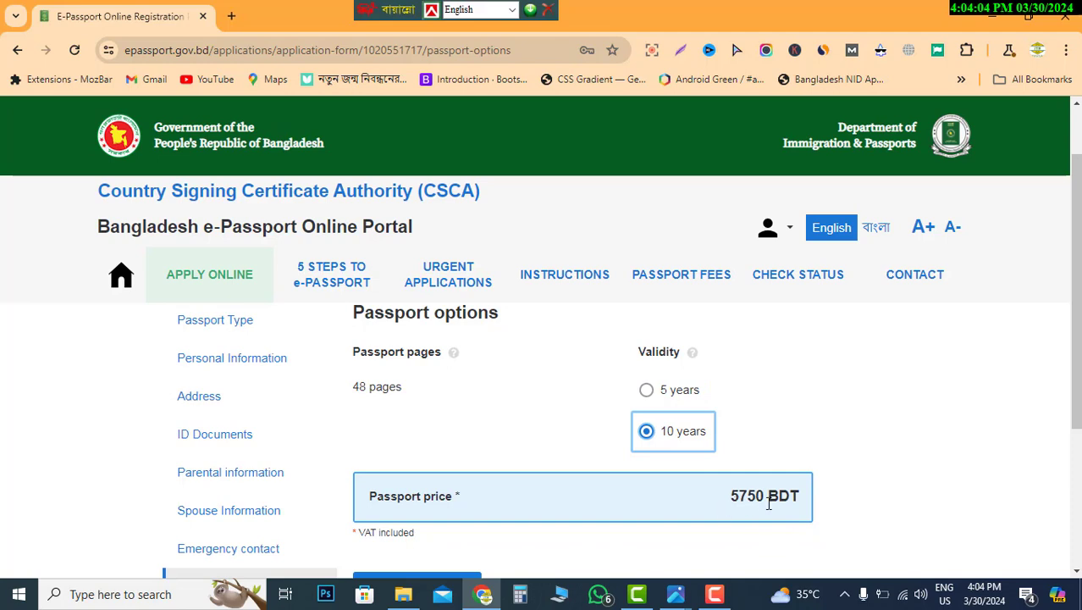
scroll(720, 468, down, 1)
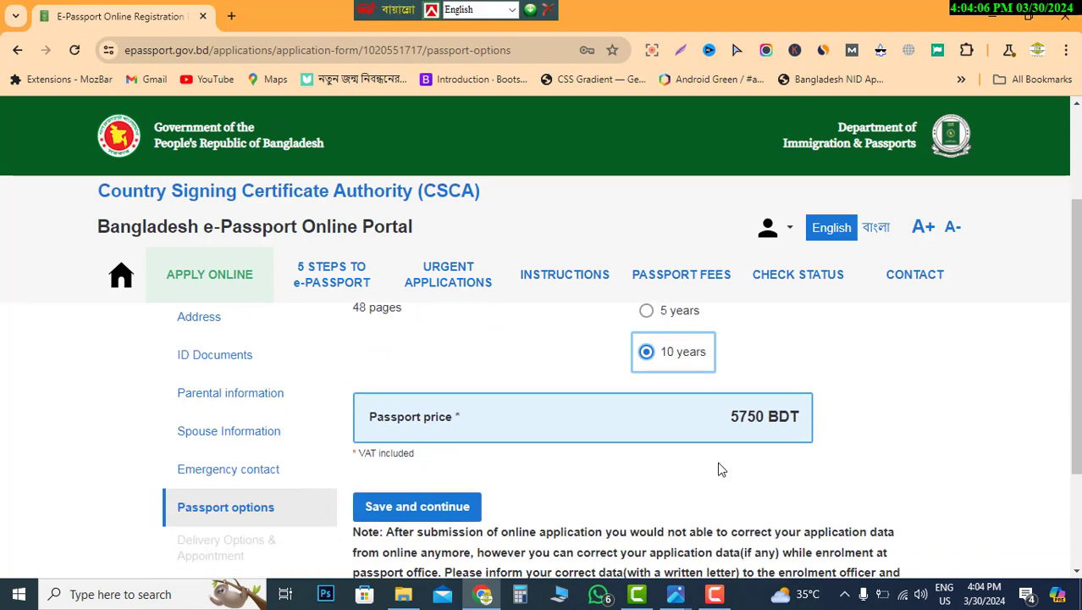
scroll(719, 469, up, 1)
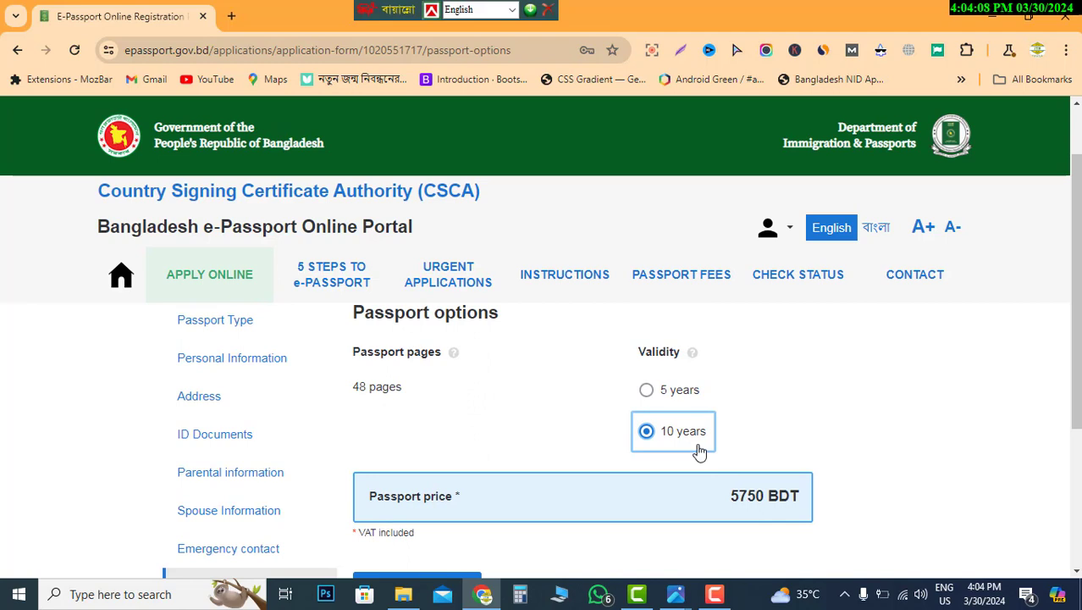
click(647, 390)
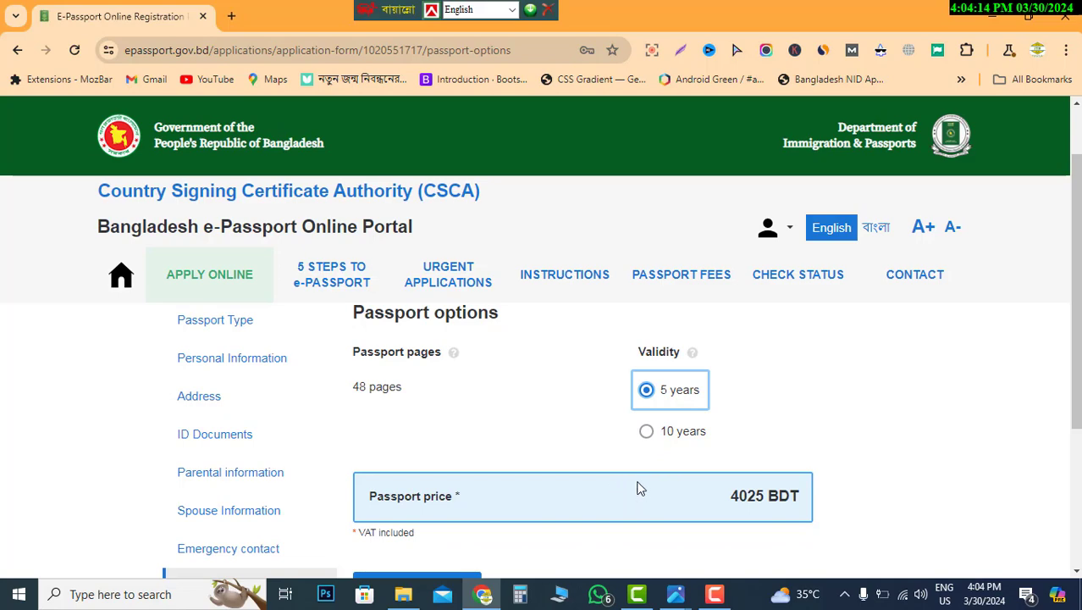
scroll(640, 489, down, 1)
scroll(635, 472, up, 2)
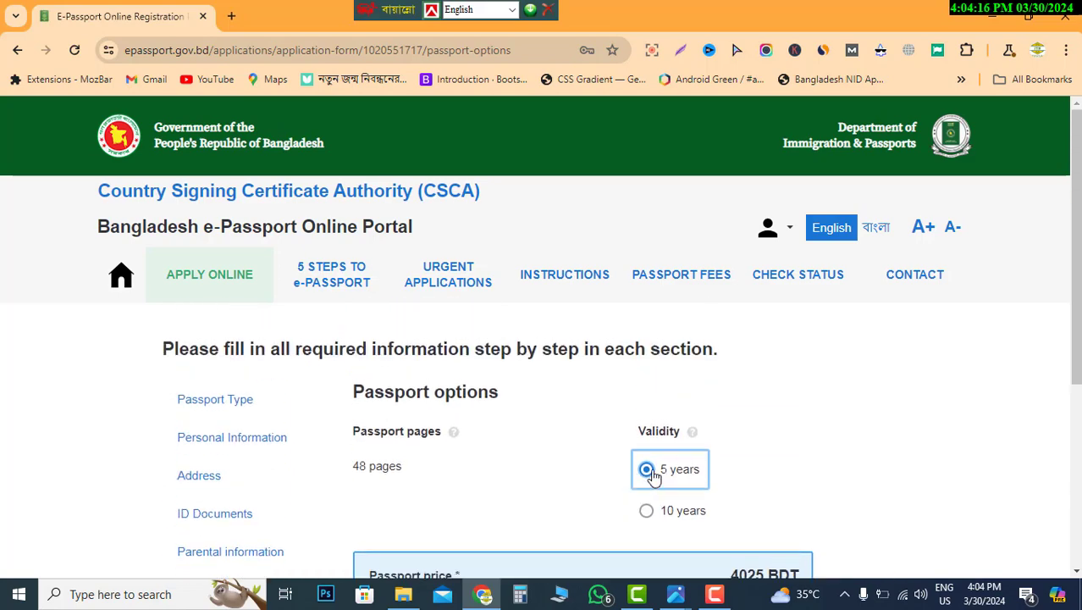
scroll(652, 472, down, 1)
scroll(650, 442, down, 2)
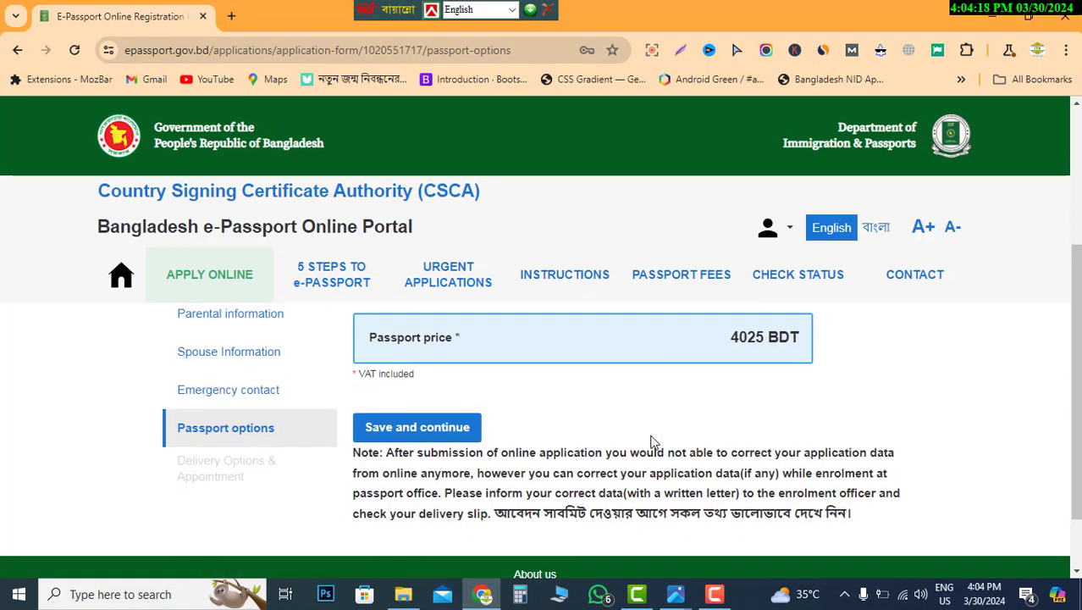
click(405, 437)
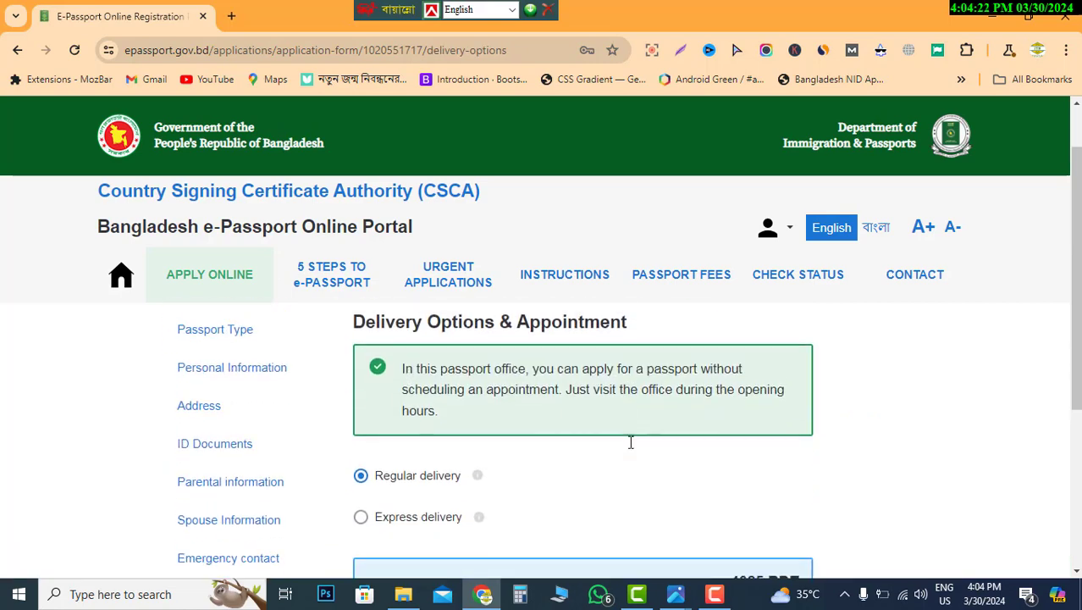
- Keep Regular delivery at 4025 BDT, VAT included, and save the delivery choice
scroll(631, 443, down, 2)
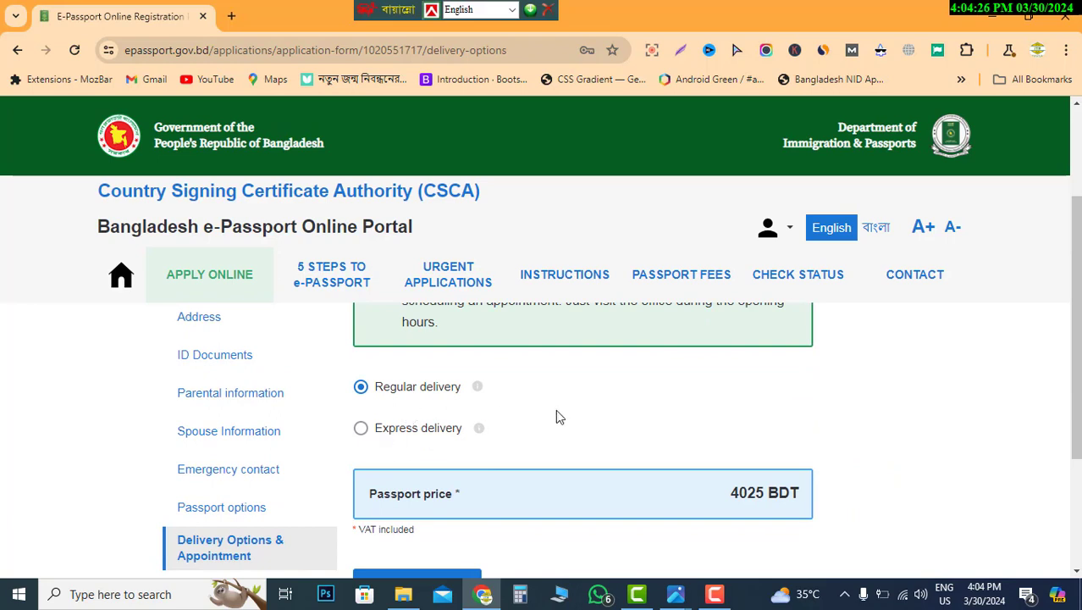
scroll(549, 435, up, 1)
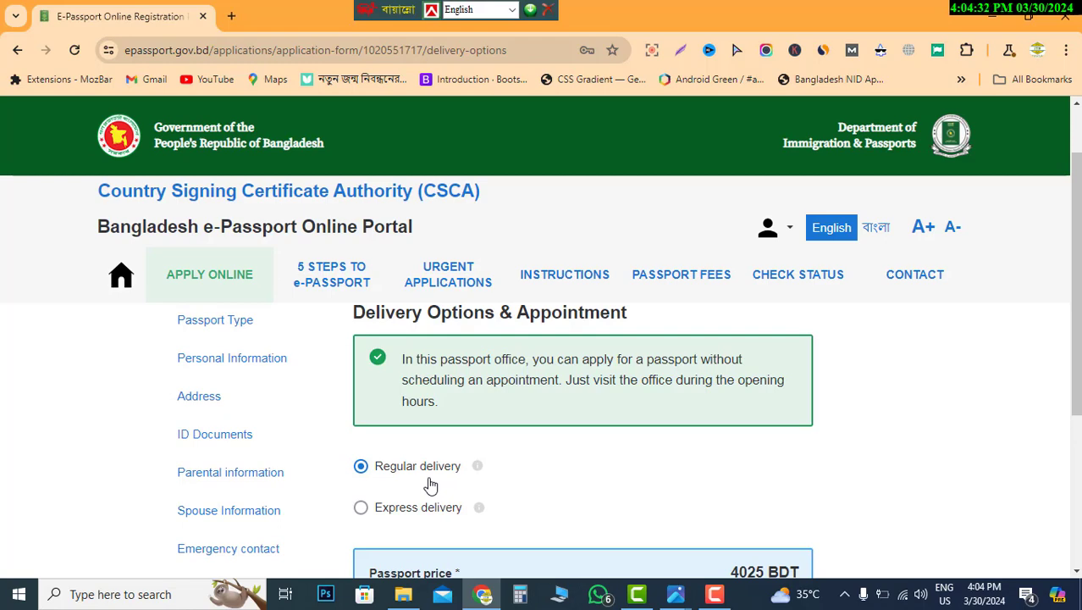
scroll(430, 485, down, 1)
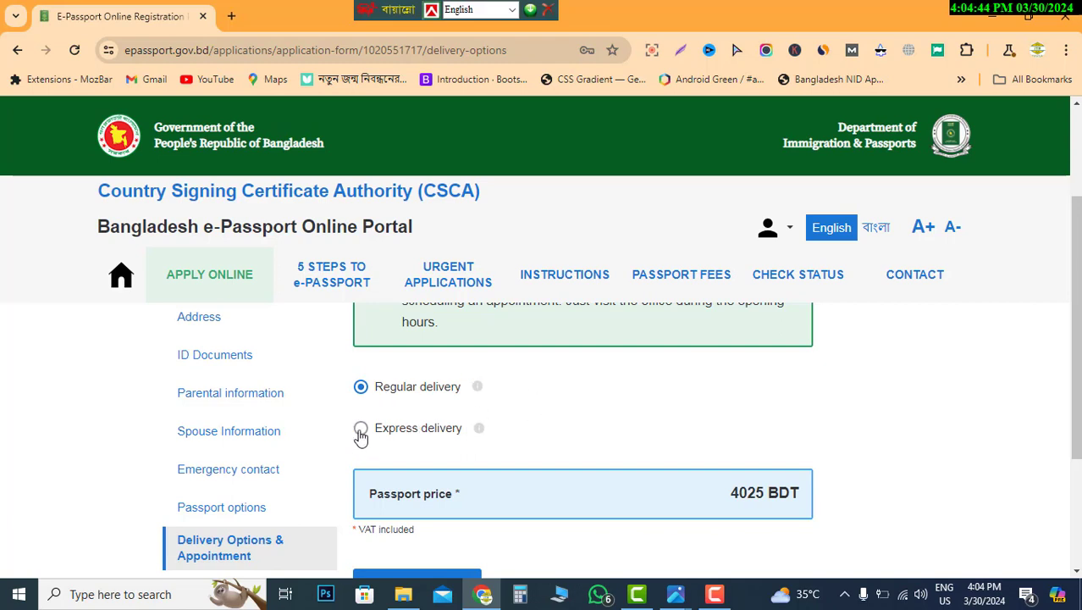
scroll(691, 417, down, 1)
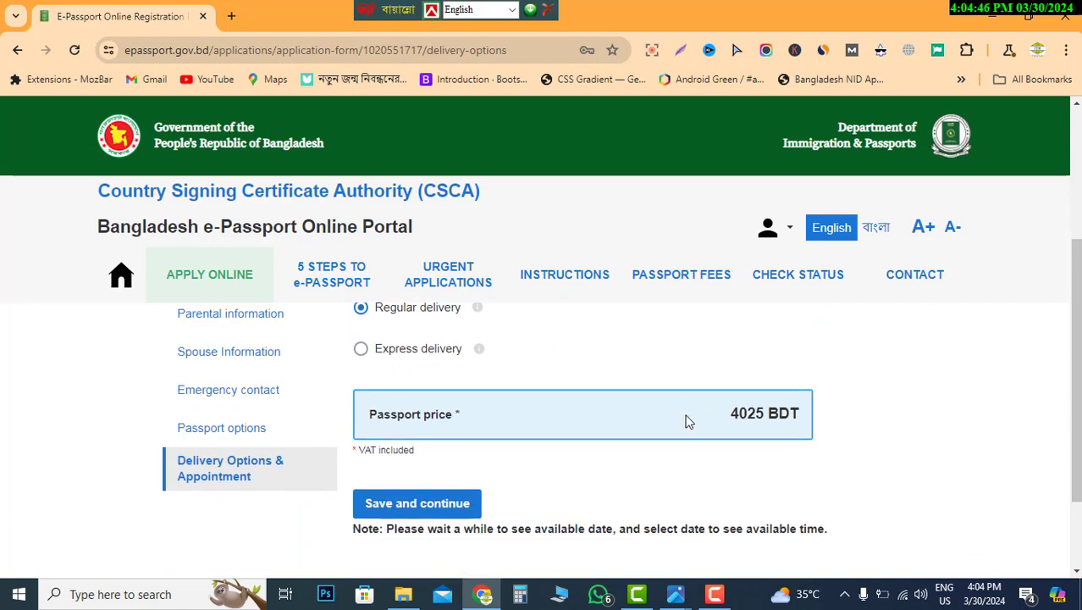
scroll(686, 419, up, 1)
scroll(664, 436, down, 1)
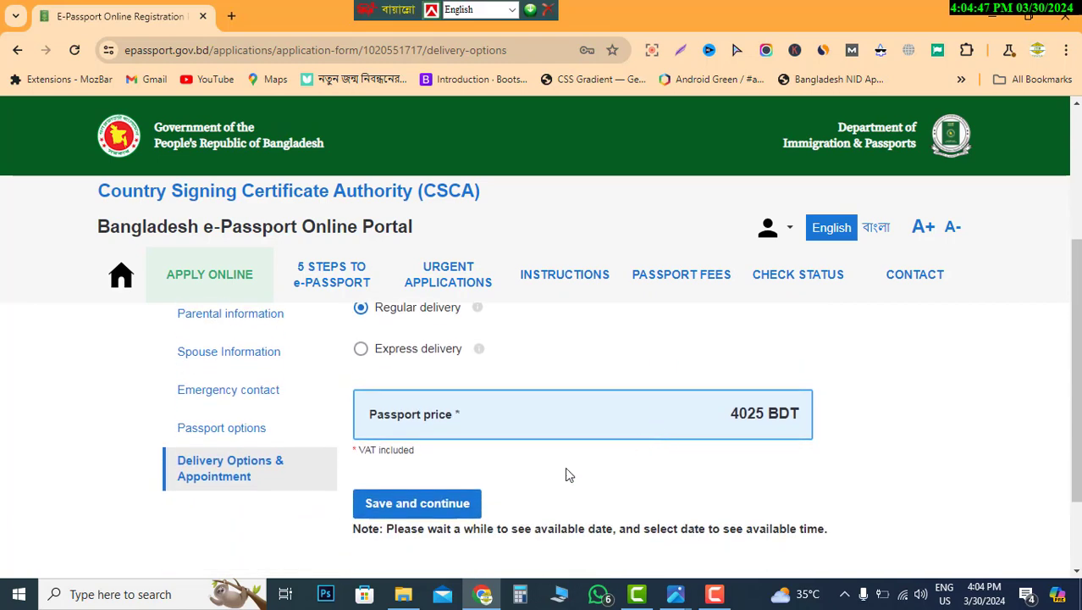
click(419, 507)
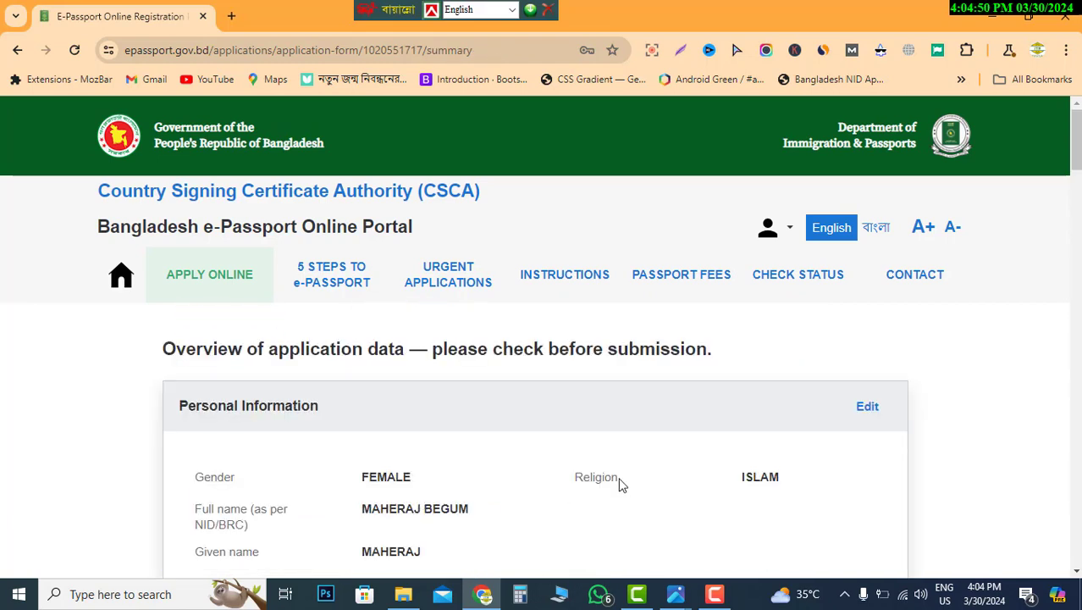
- Scroll through Personal Information, Address, ID Documents and the remaining sections down to the Declaration of consent
scroll(620, 483, down, 1)
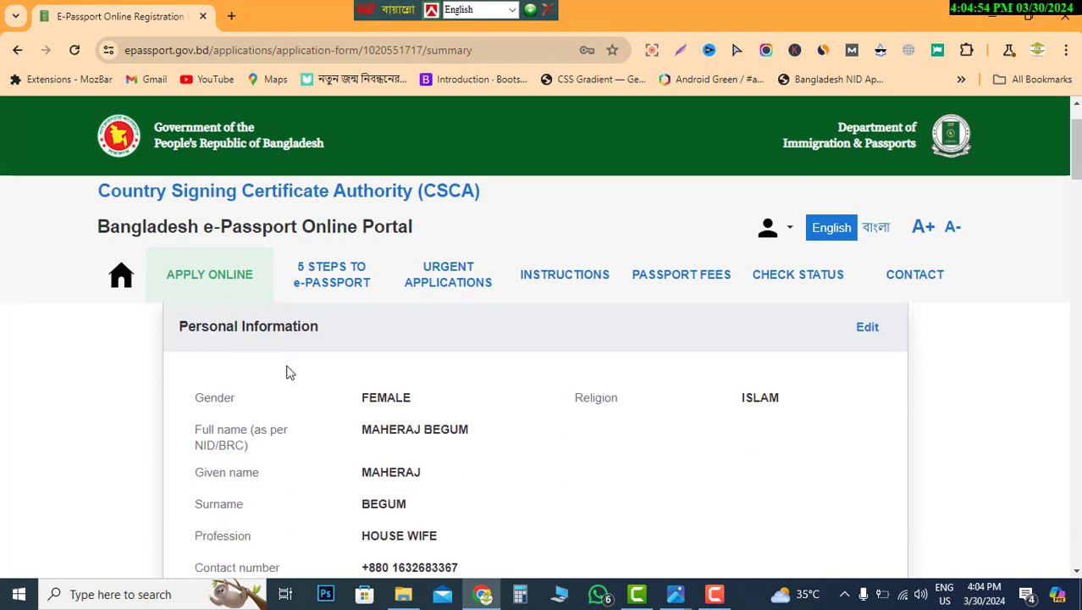
scroll(507, 421, down, 8)
scroll(508, 422, down, 10)
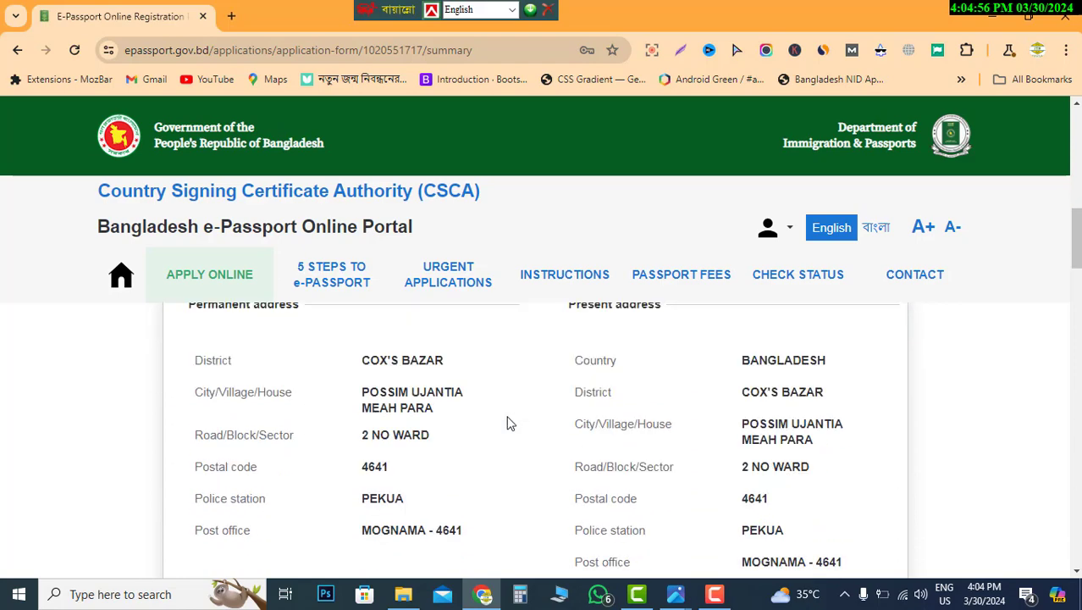
scroll(507, 423, up, 17)
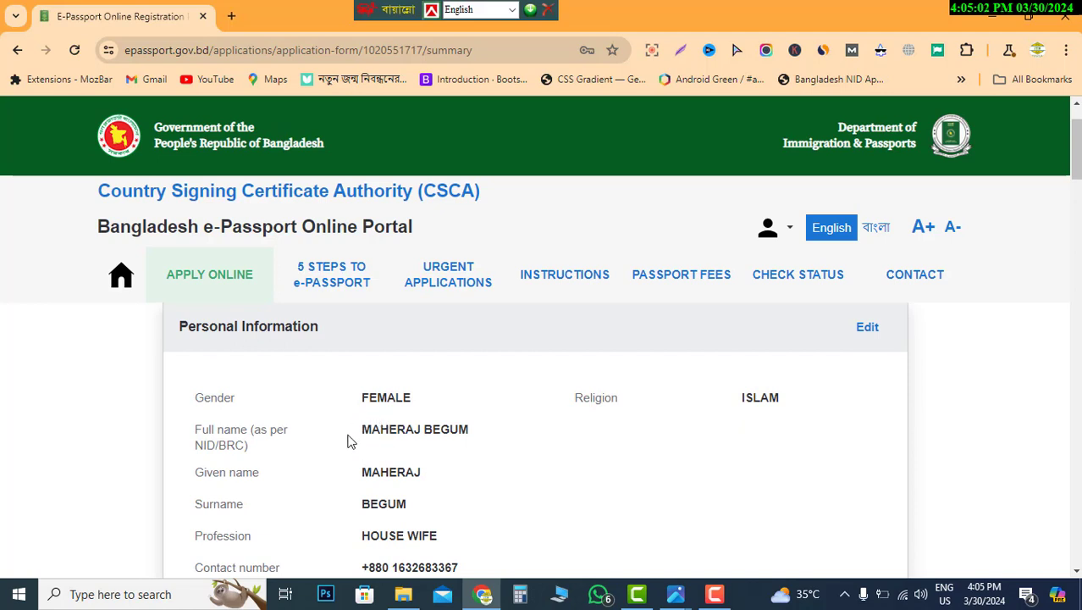
scroll(453, 503, down, 2)
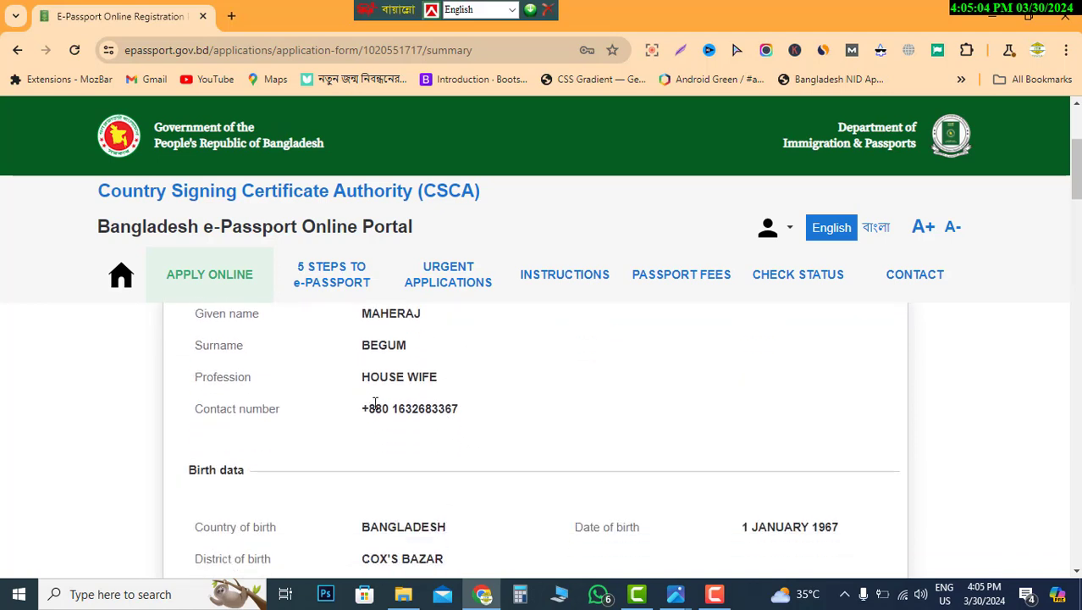
scroll(508, 453, up, 2)
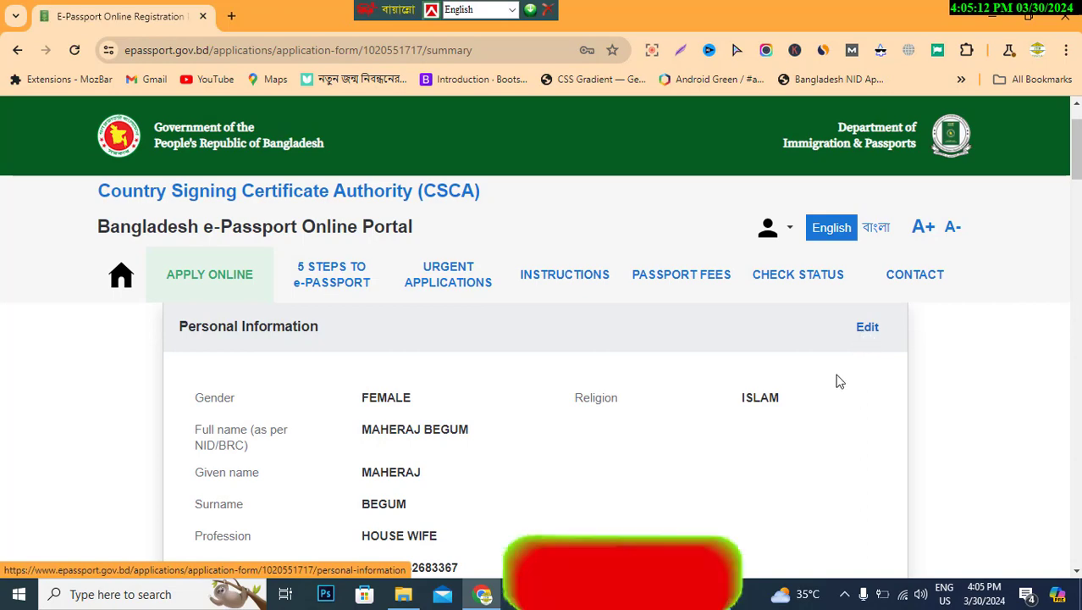
scroll(806, 420, down, 2)
scroll(807, 422, down, 3)
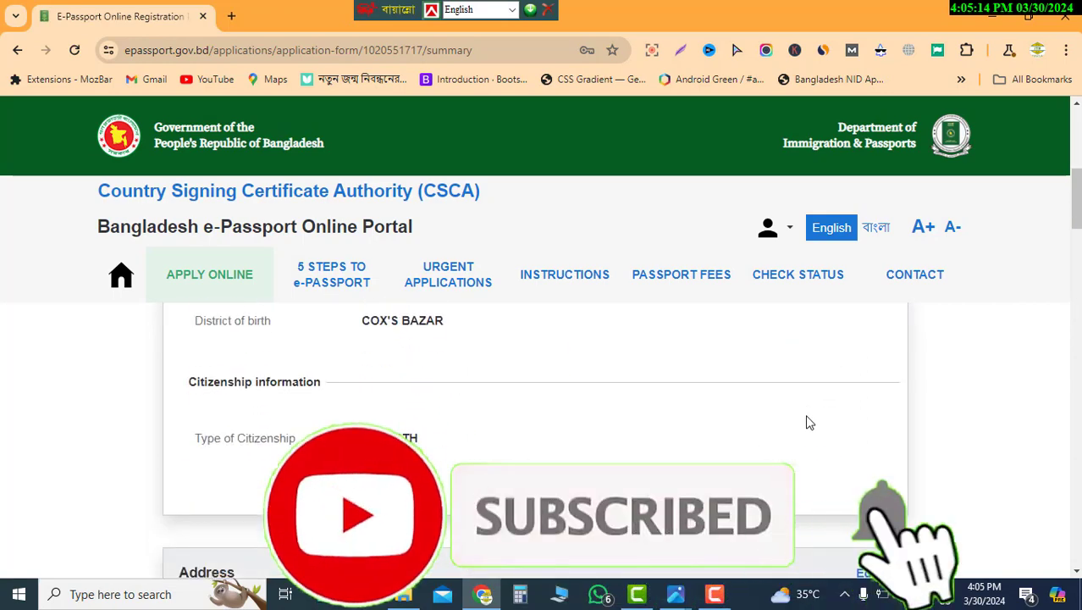
scroll(810, 418, down, 3)
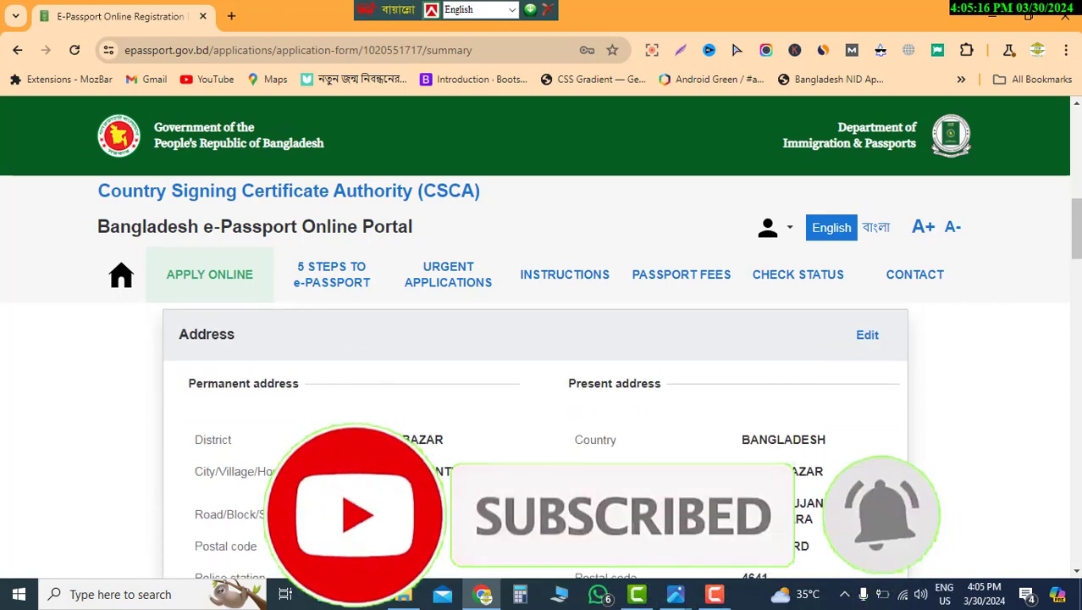
scroll(690, 453, down, 4)
scroll(677, 483, up, 10)
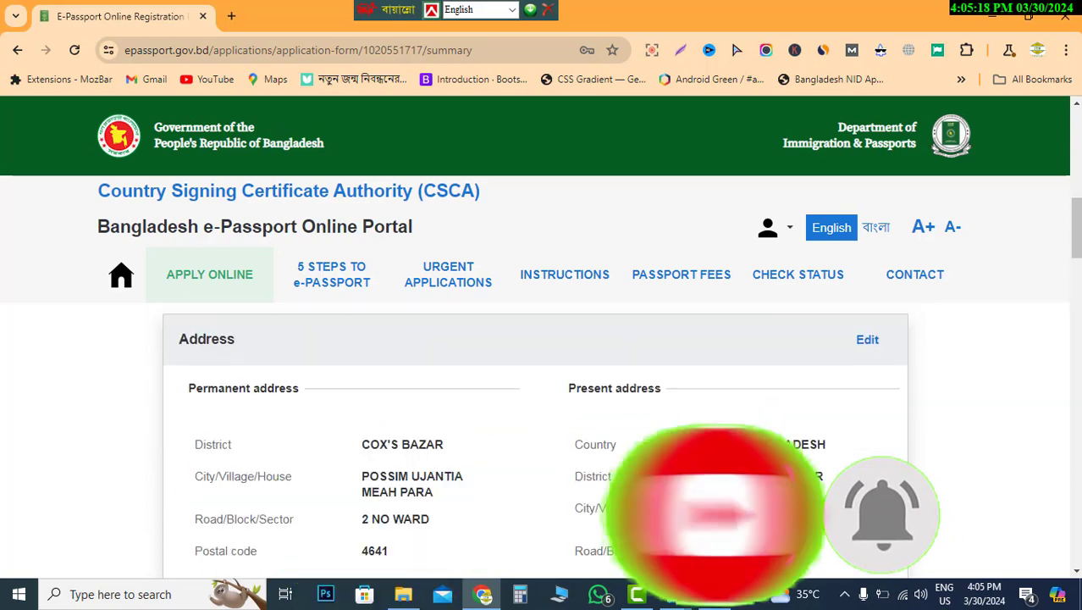
scroll(677, 483, down, 2)
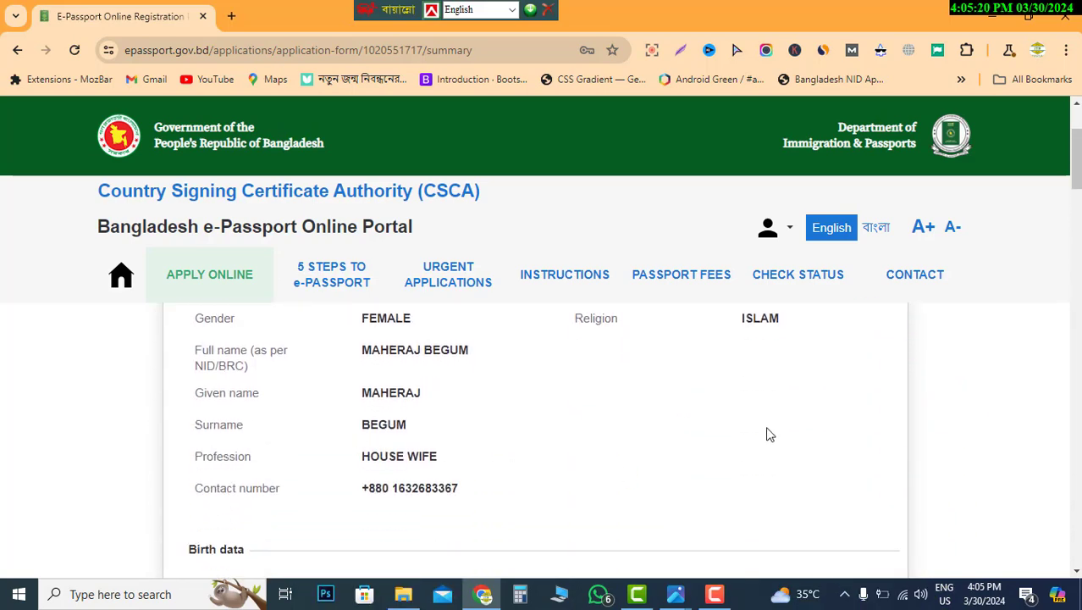
scroll(770, 435, up, 1)
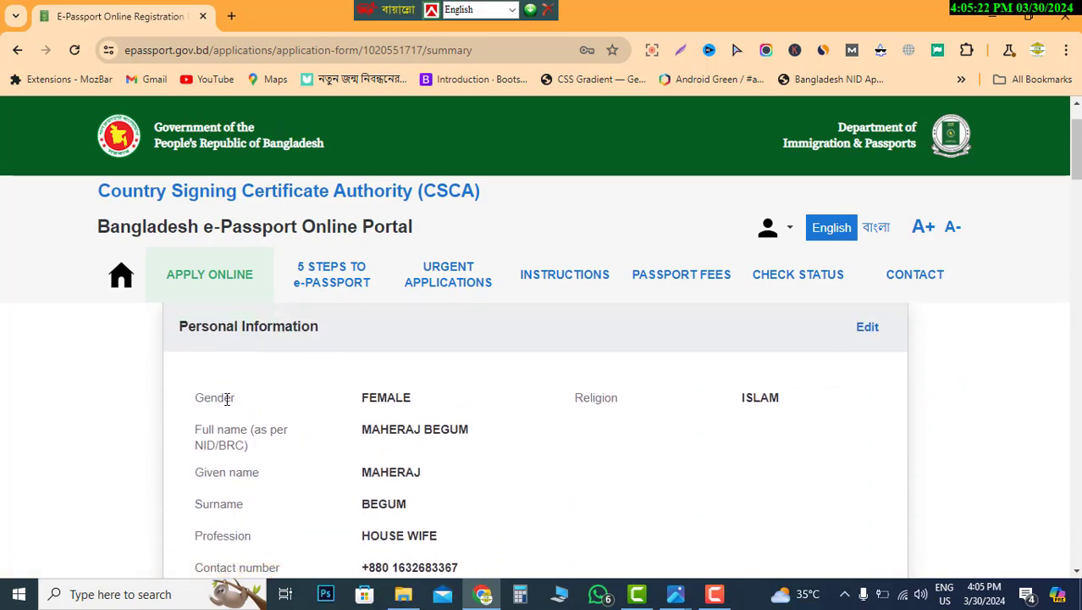
scroll(687, 419, down, 6)
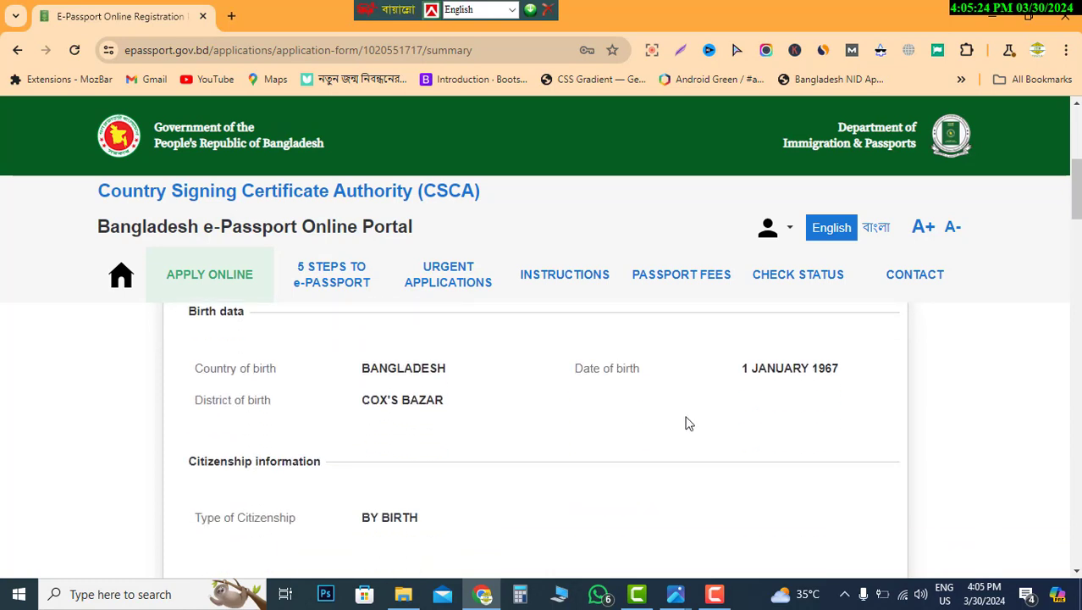
scroll(688, 423, down, 1)
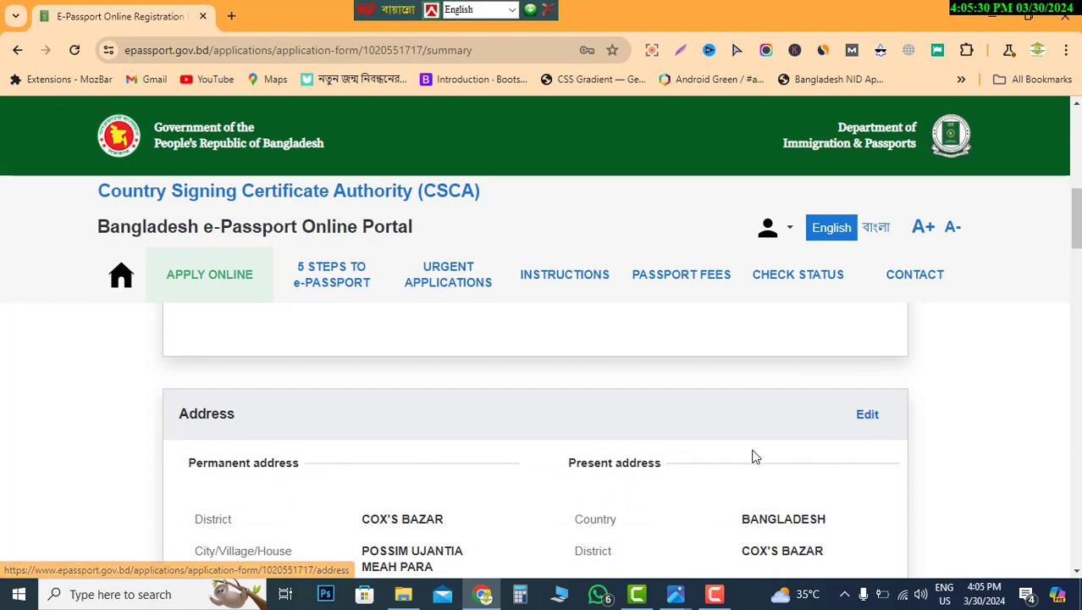
scroll(750, 457, down, 2)
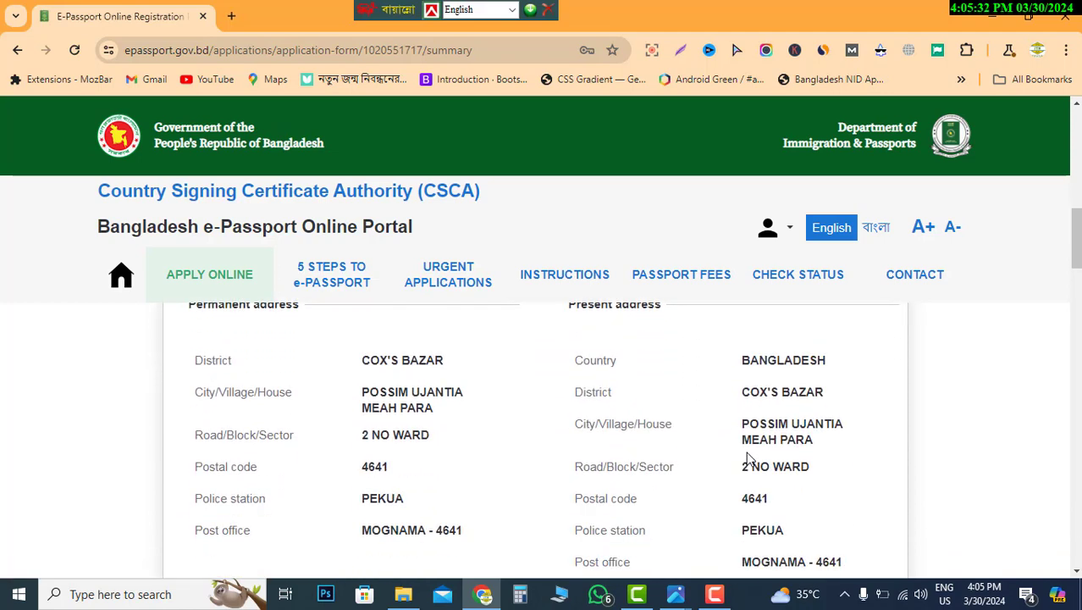
scroll(750, 458, down, 4)
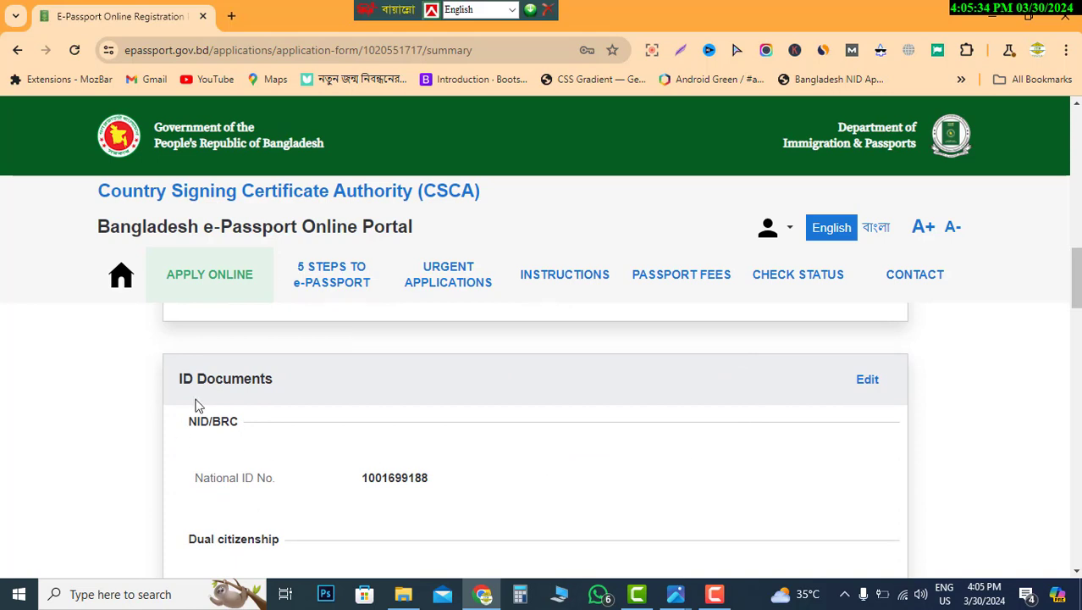
scroll(447, 449, down, 1)
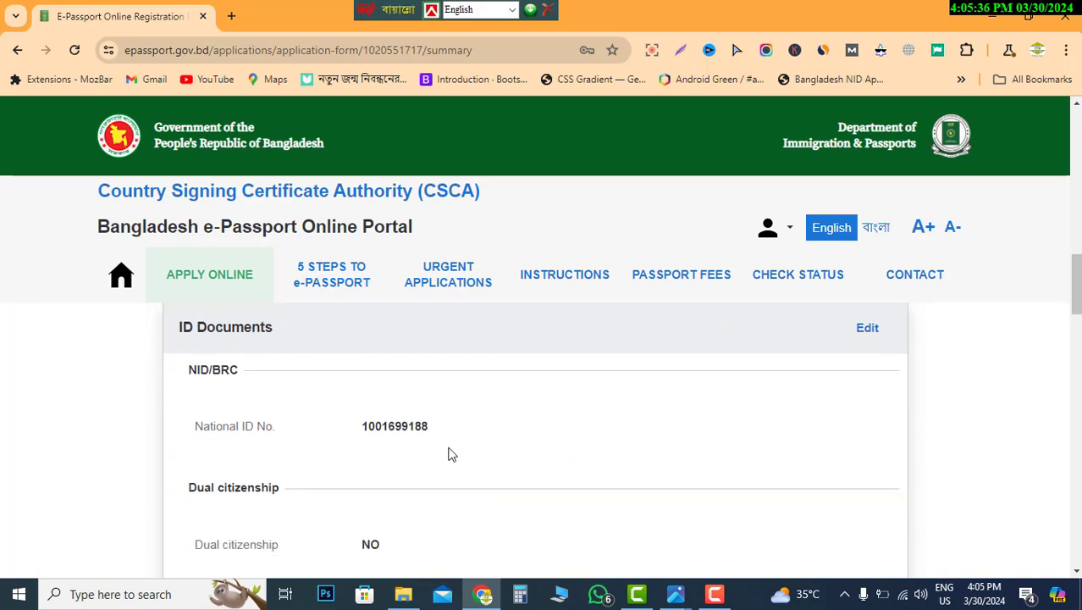
scroll(517, 493, up, 1)
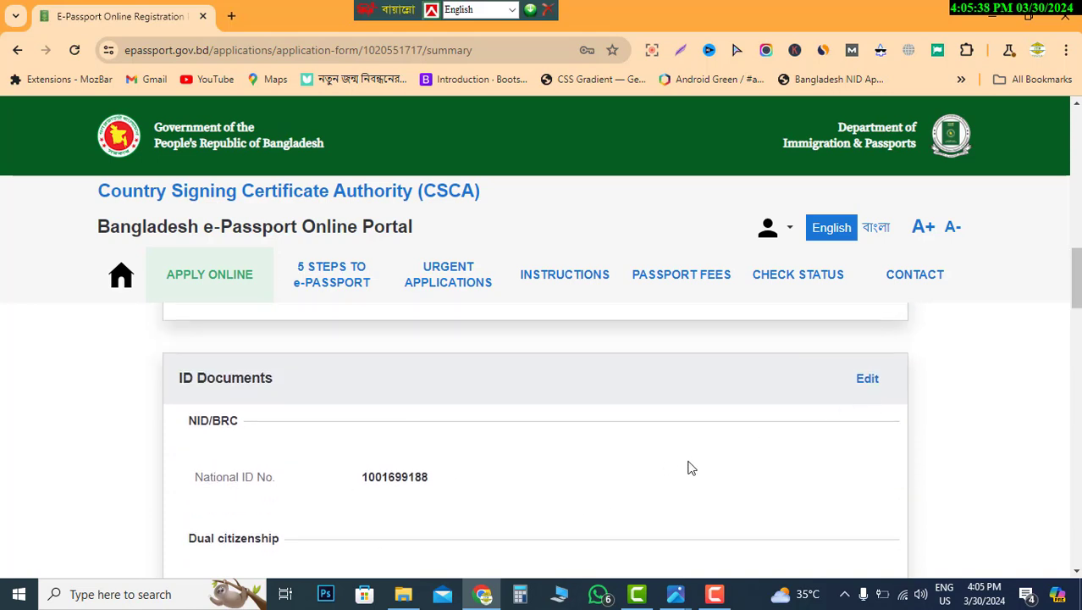
scroll(682, 462, down, 2)
scroll(675, 457, down, 7)
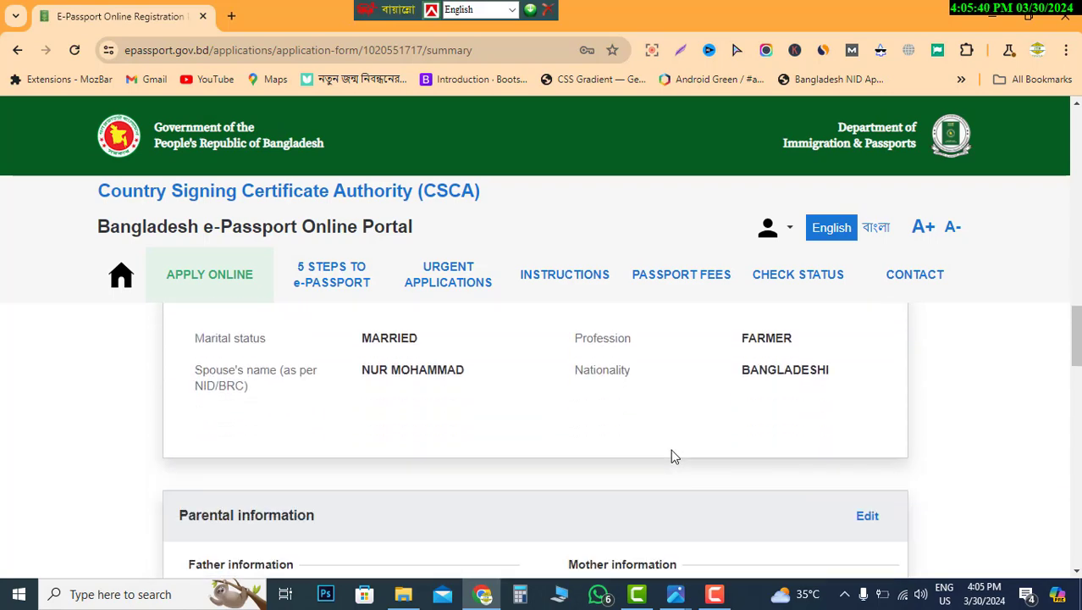
scroll(675, 457, down, 9)
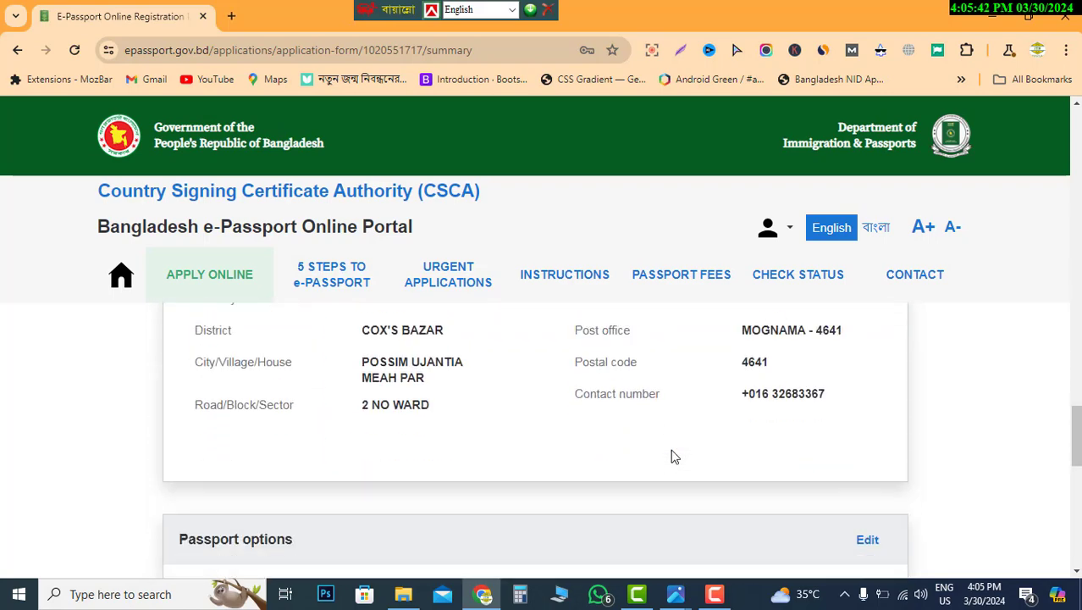
scroll(675, 457, down, 7)
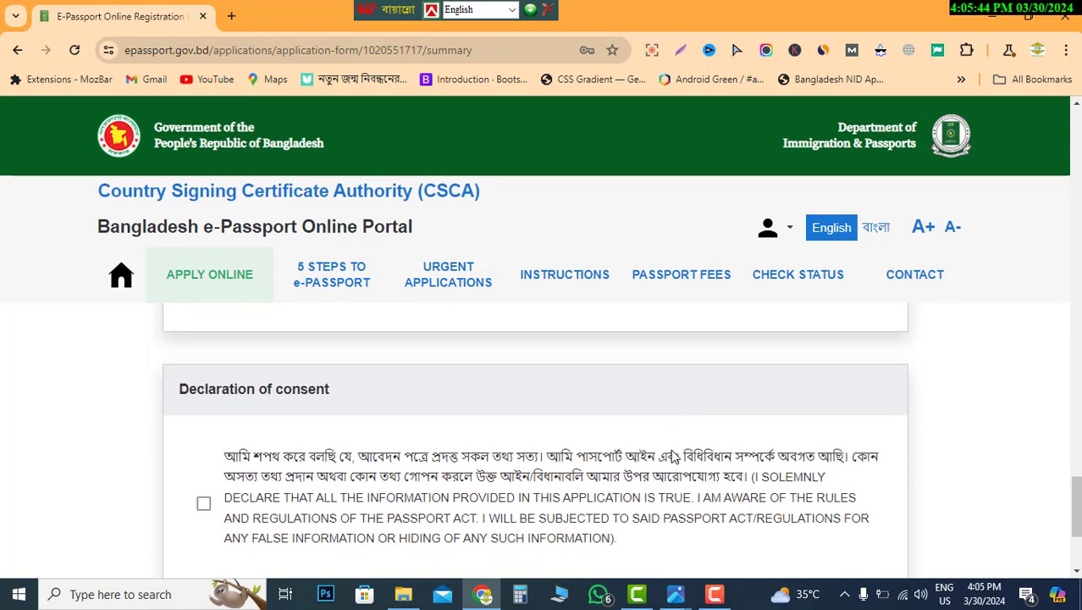
scroll(671, 458, up, 1)
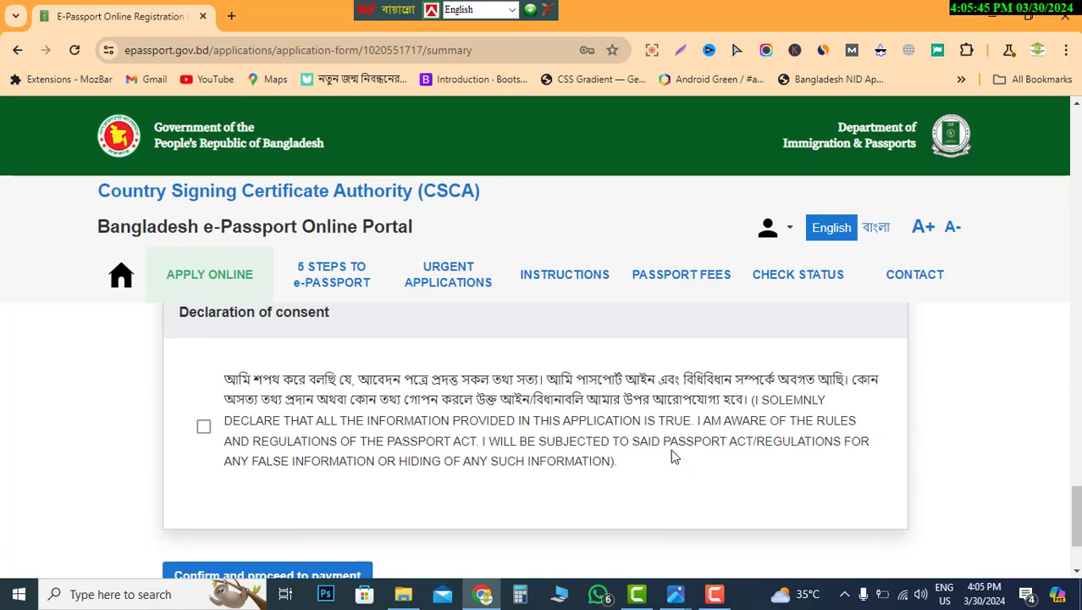
- Accept the declaration of consent and confirm the application data is correct before payment
click(204, 436)
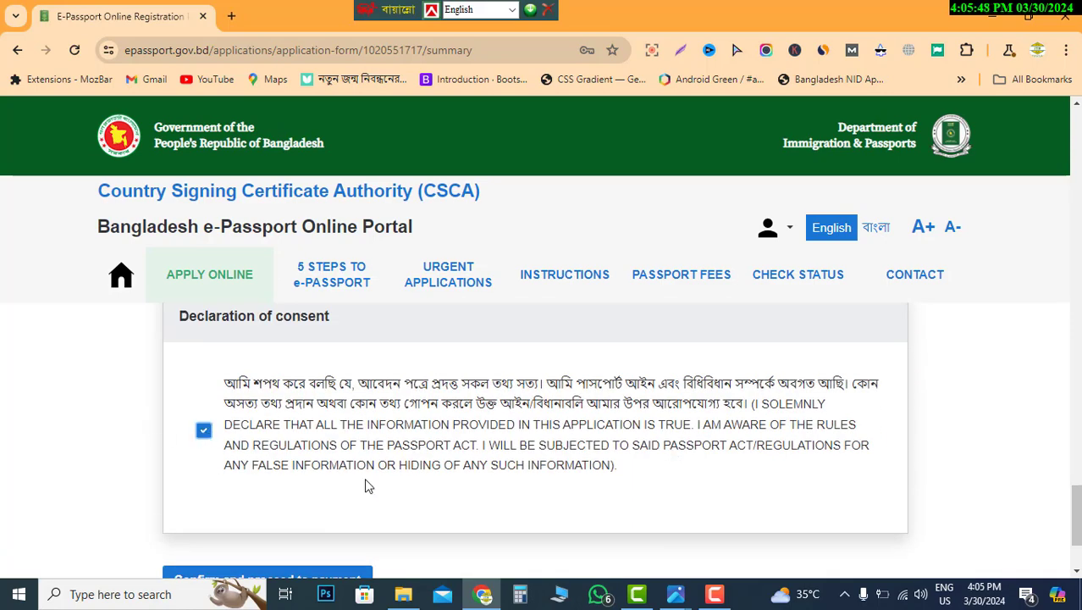
scroll(368, 483, down, 1)
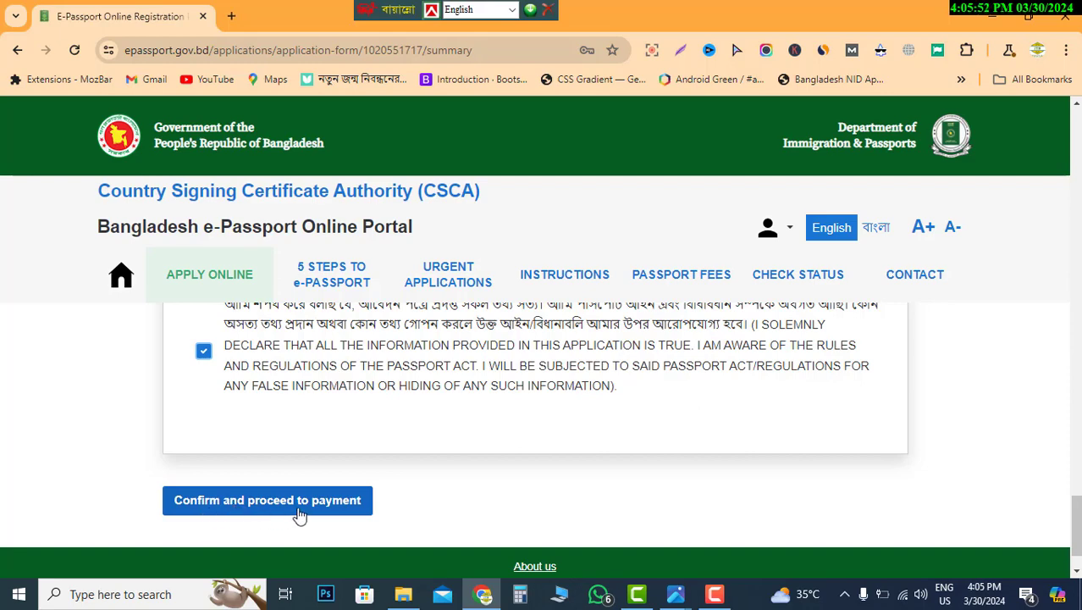
click(329, 510)
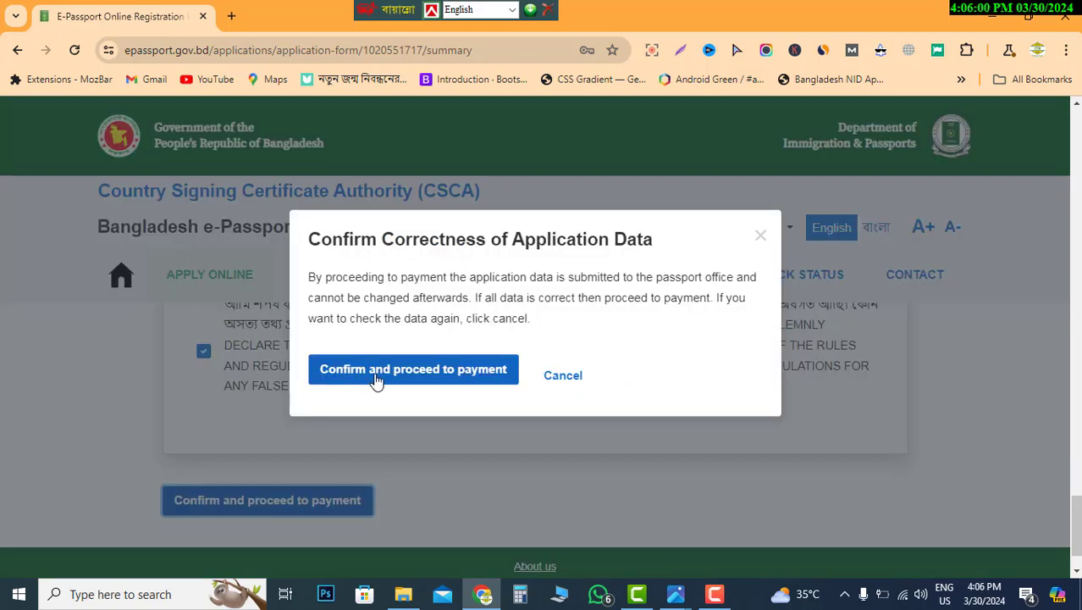
click(447, 373)
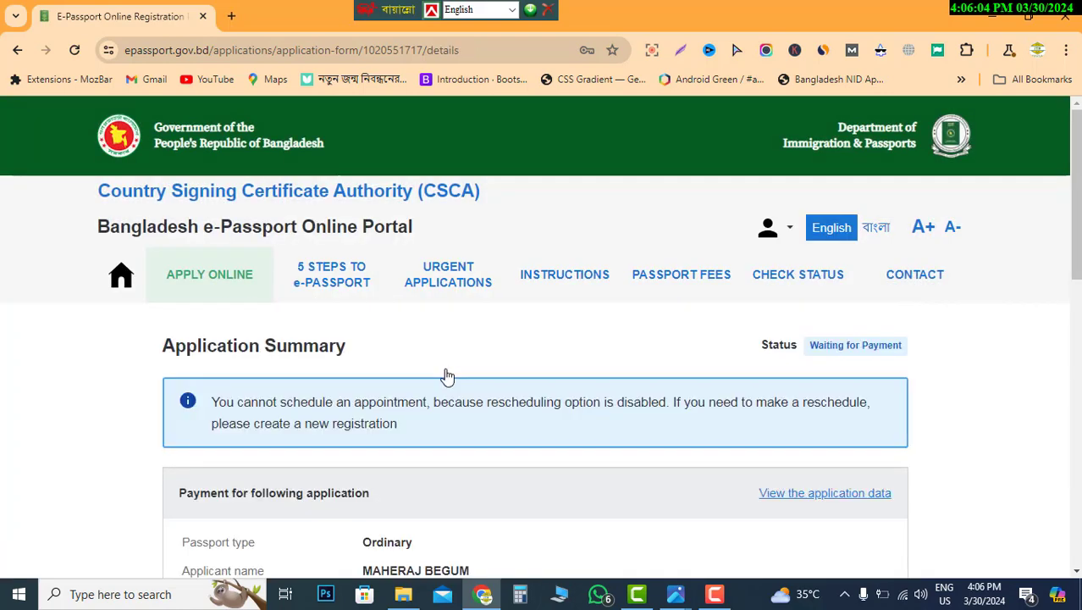
- Verify the submitted details show 5 years validity, Regular delivery and 48 pages
scroll(526, 461, down, 2)
scroll(526, 461, down, 2)
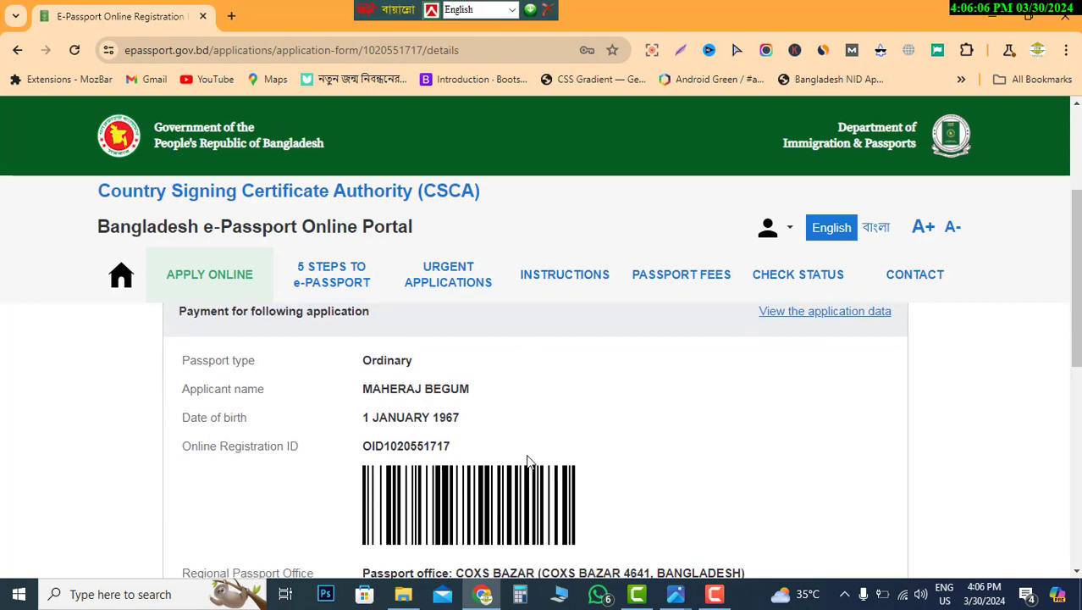
scroll(529, 462, up, 1)
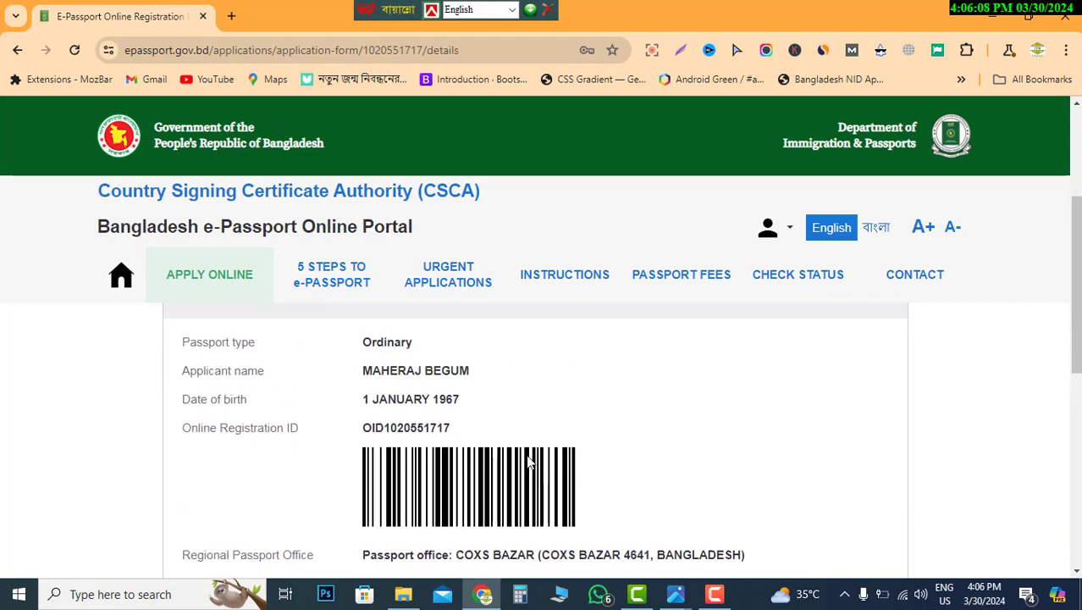
scroll(529, 462, down, 2)
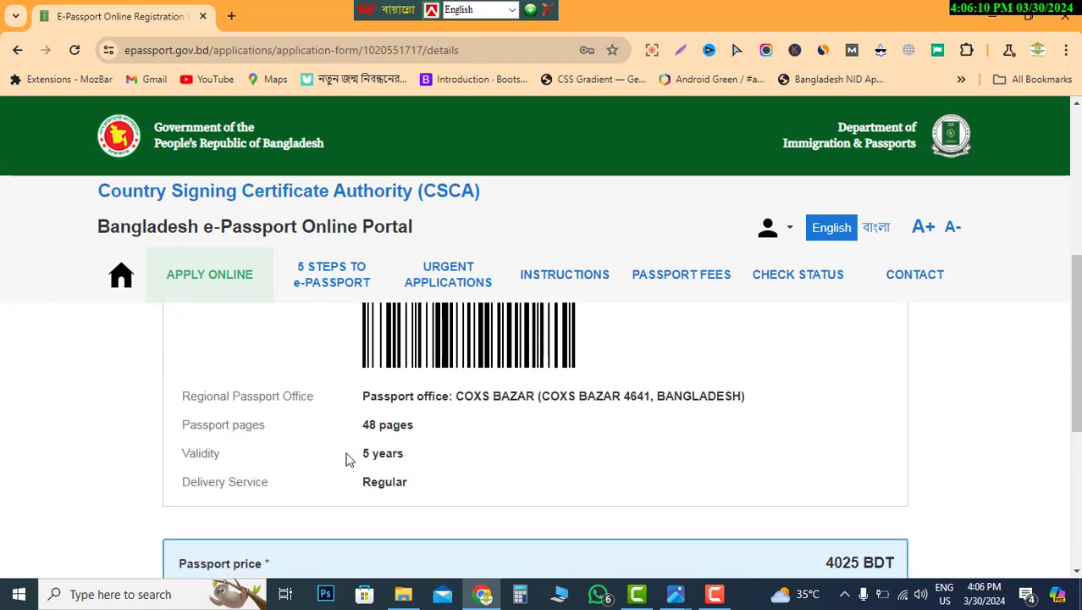
drag(359, 458, 426, 465)
click(438, 474)
drag(384, 485, 409, 485)
click(460, 447)
triple_click(387, 427)
click(598, 441)
- Verify the COXS BAZAR regional passport office, then move down to the 4025 BDT price
drag(370, 399, 748, 392)
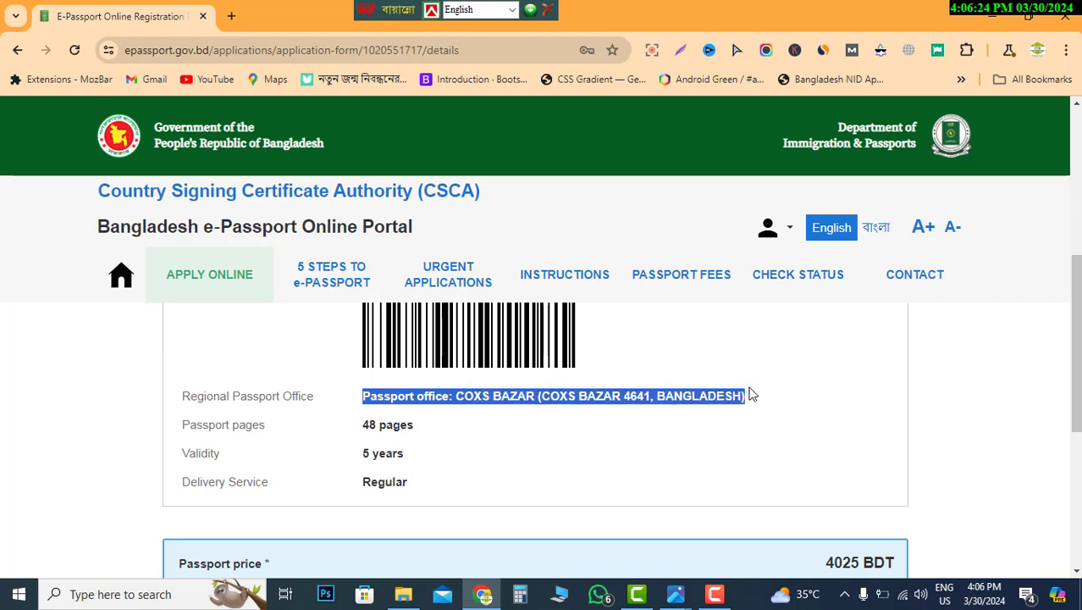
click(479, 423)
drag(457, 398, 526, 395)
click(530, 441)
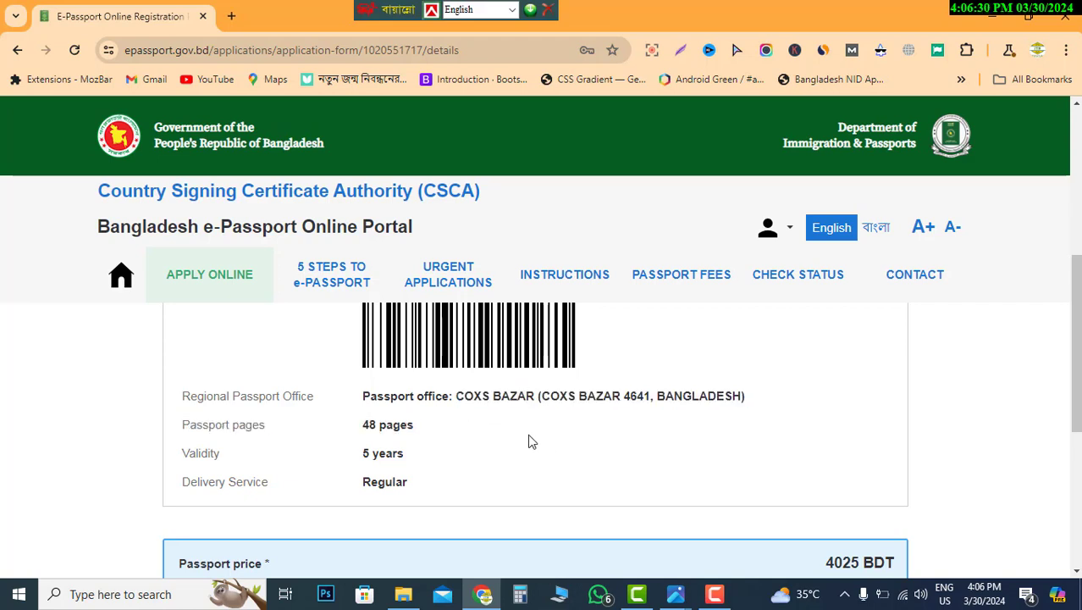
scroll(529, 439, down, 3)
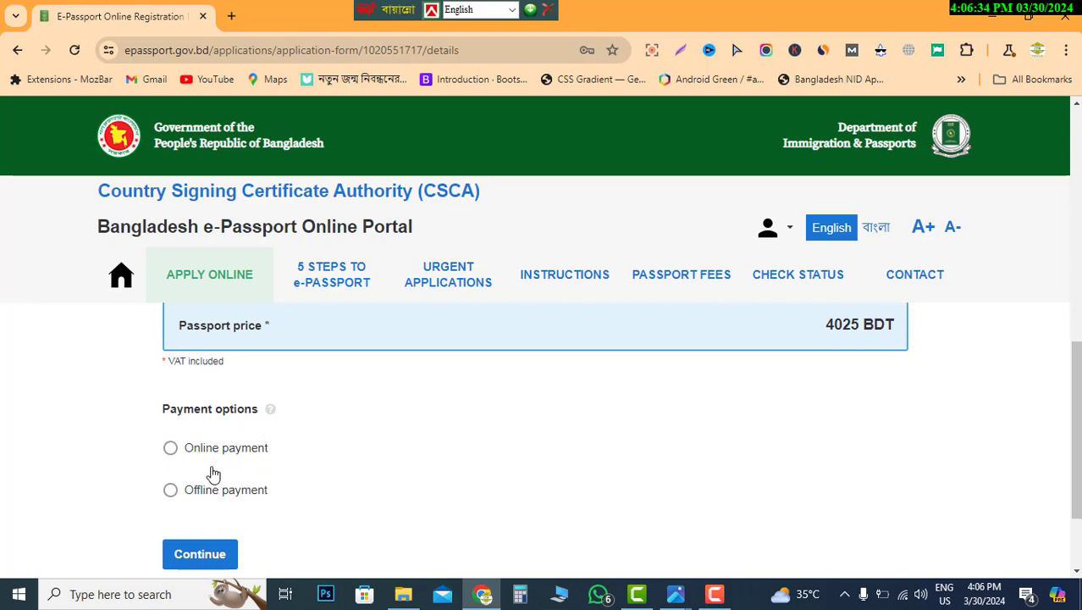
- Choose Offline payment through A-CHALLAN instead of Online and submit the application
click(170, 448)
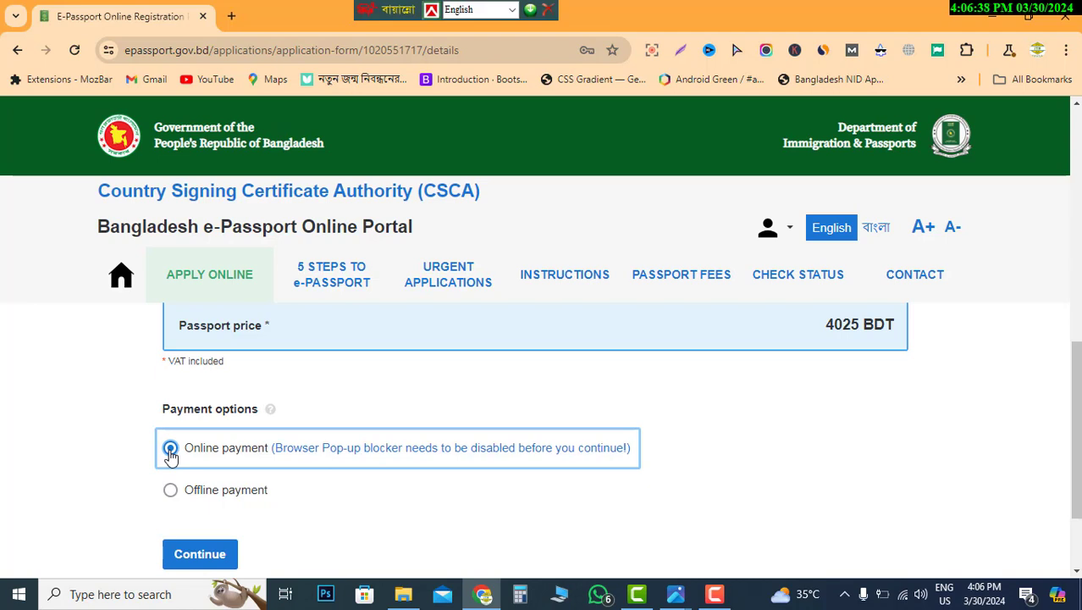
scroll(278, 509, down, 3)
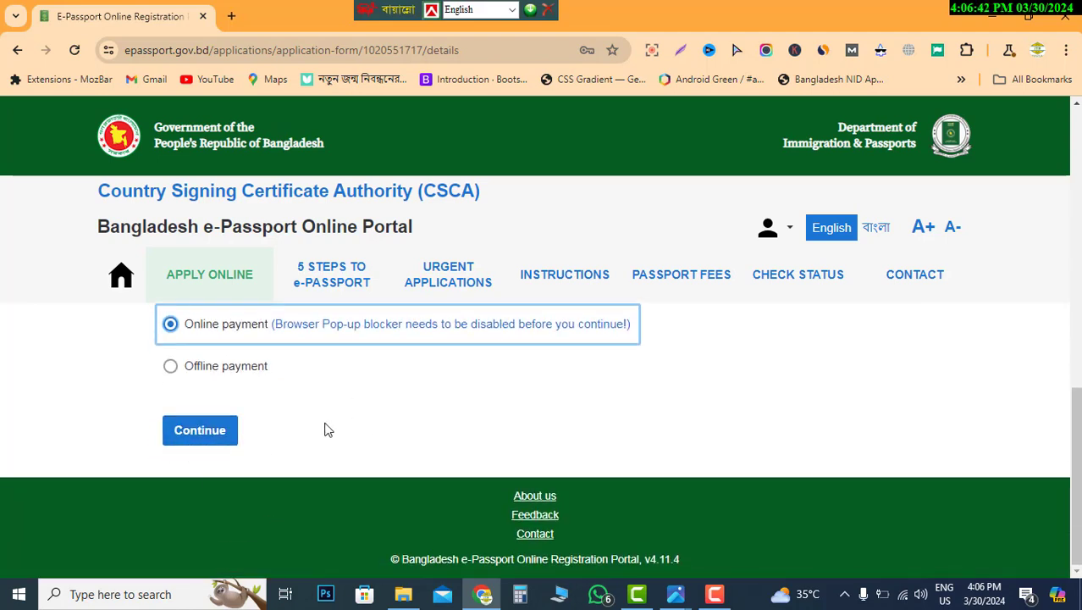
scroll(307, 419, up, 1)
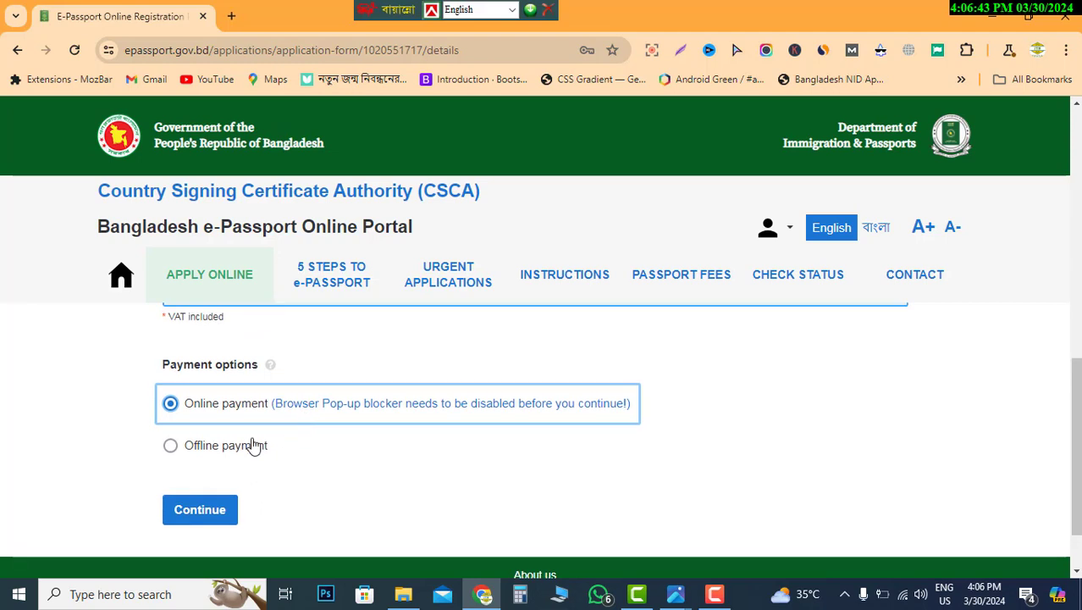
click(171, 453)
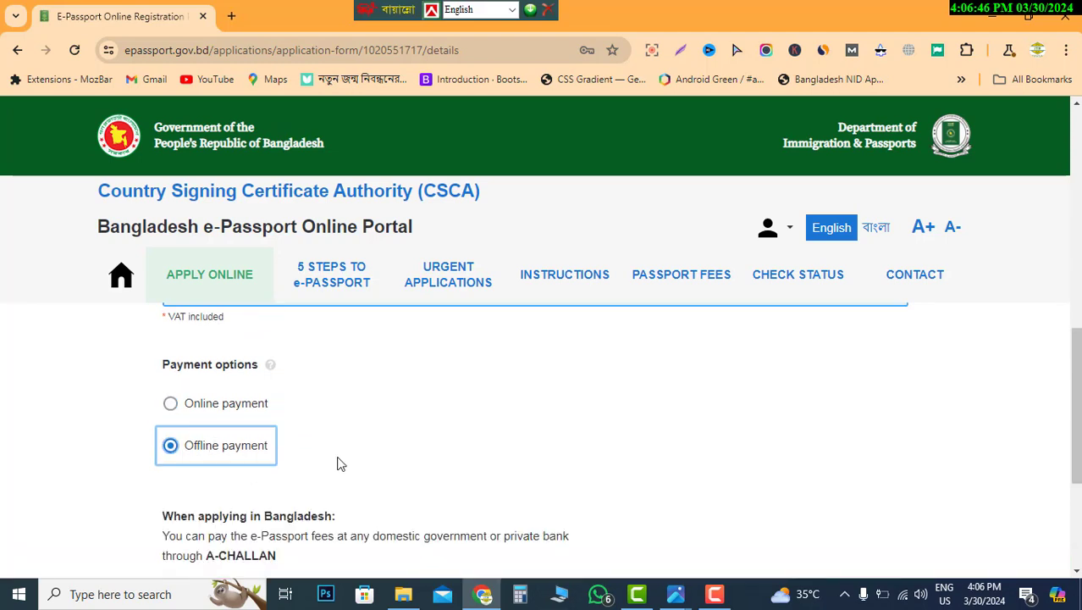
scroll(338, 461, down, 1)
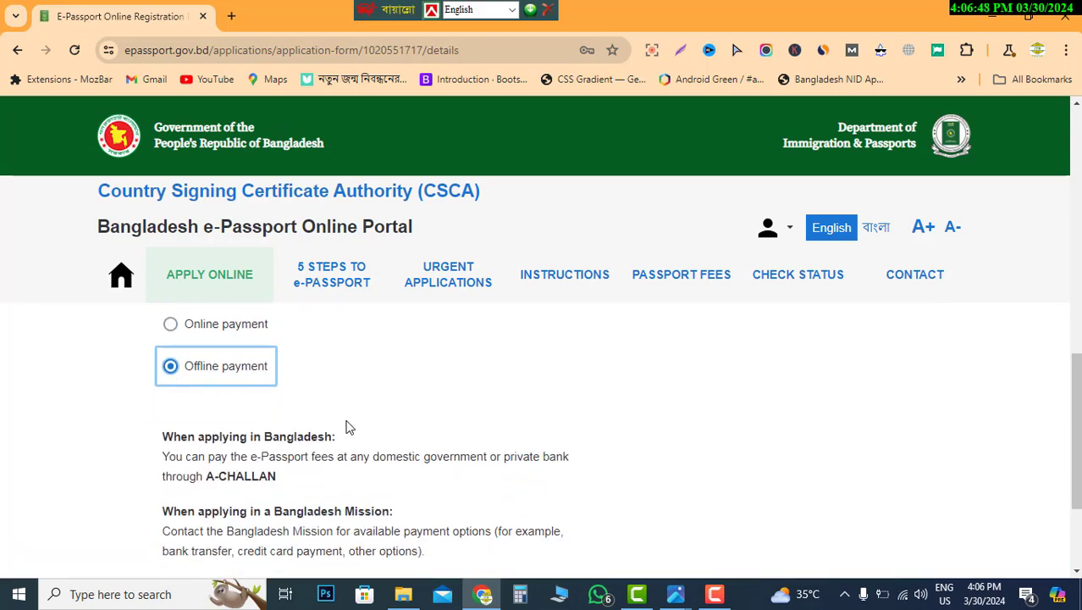
scroll(347, 428, down, 1)
scroll(346, 475, up, 1)
scroll(292, 489, down, 1)
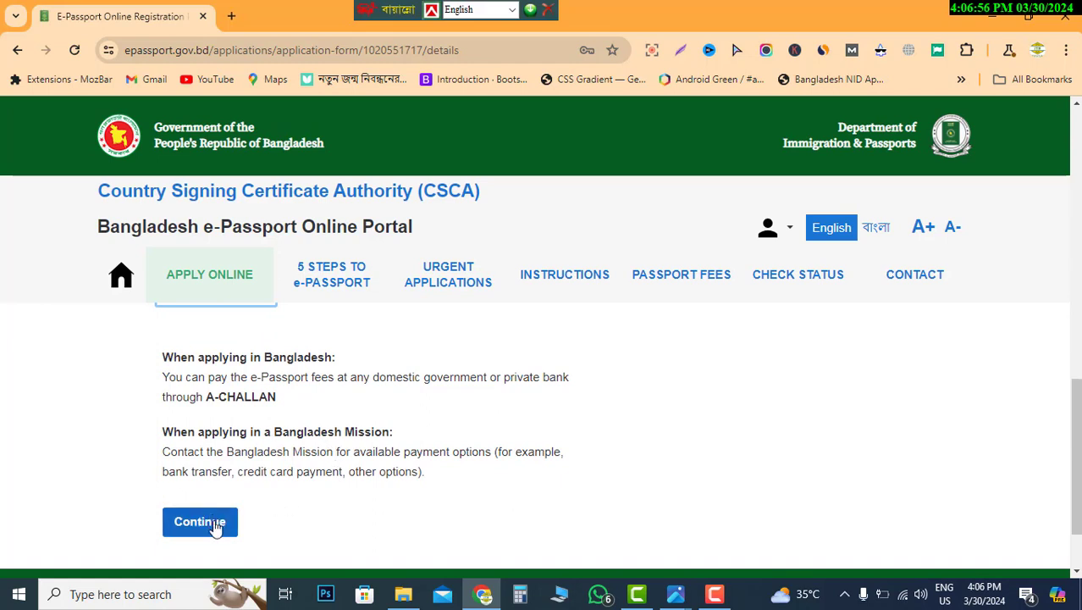
scroll(277, 512, up, 1)
scroll(282, 515, down, 1)
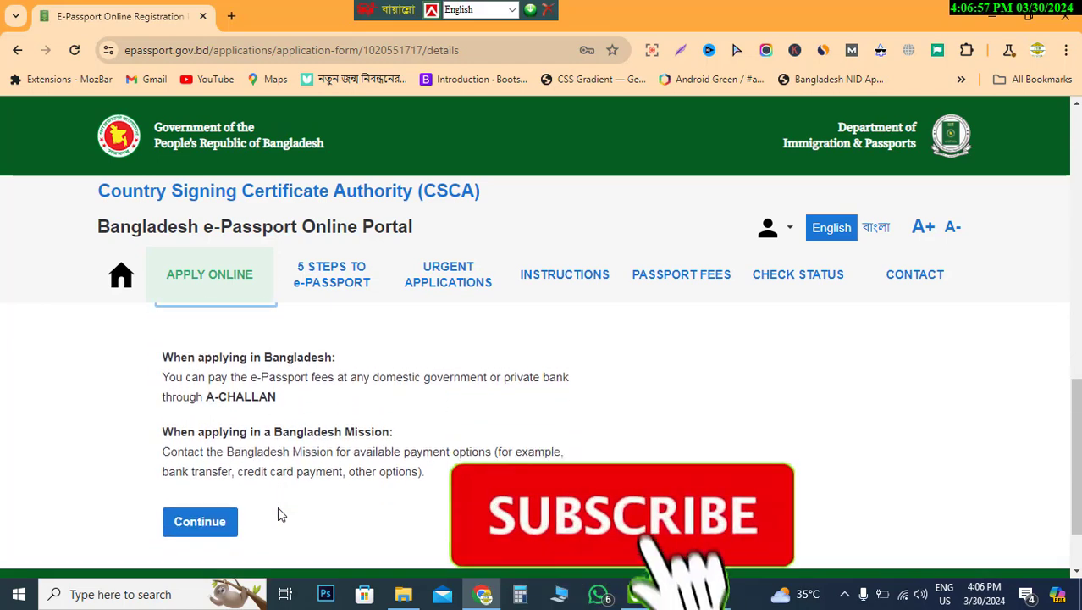
click(208, 530)
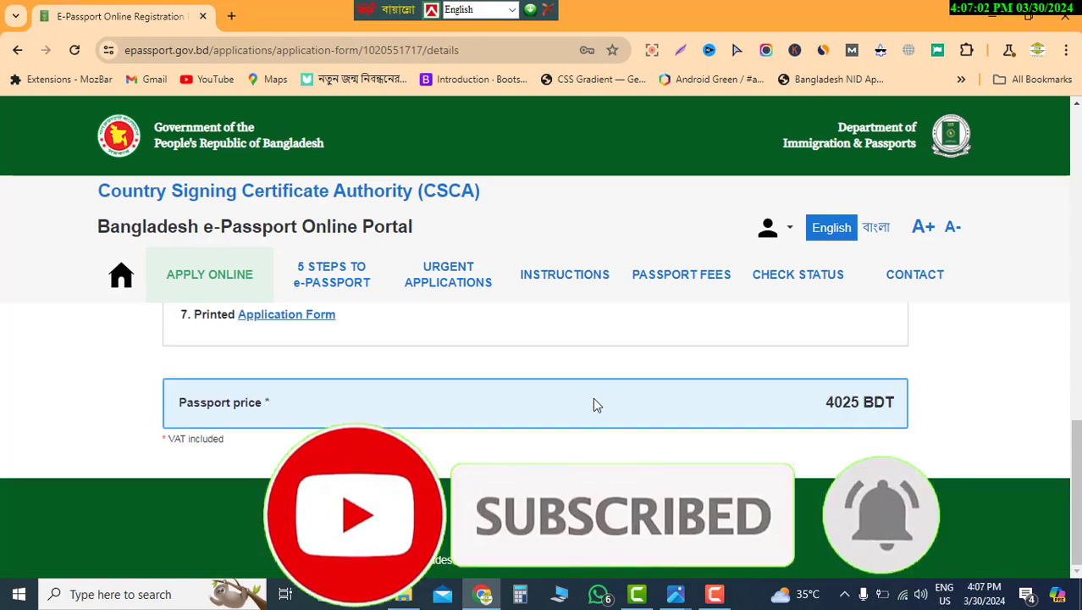
- Download the application form for printing and confirm the 95.9 KB PDF in Chrome's downloads
scroll(593, 398, up, 4)
scroll(592, 398, up, 8)
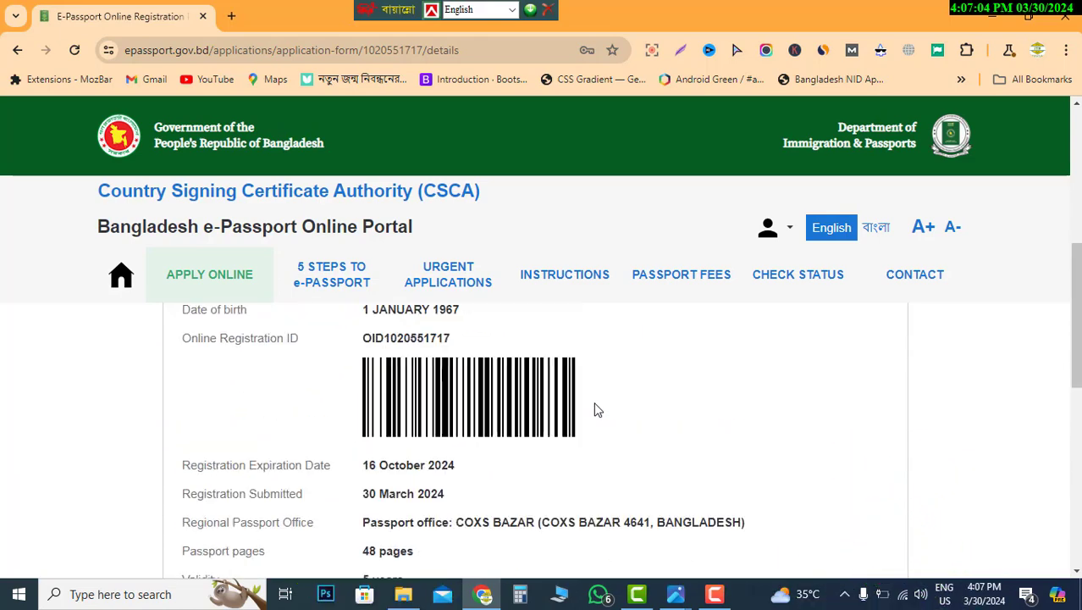
scroll(597, 410, down, 2)
scroll(597, 410, down, 1)
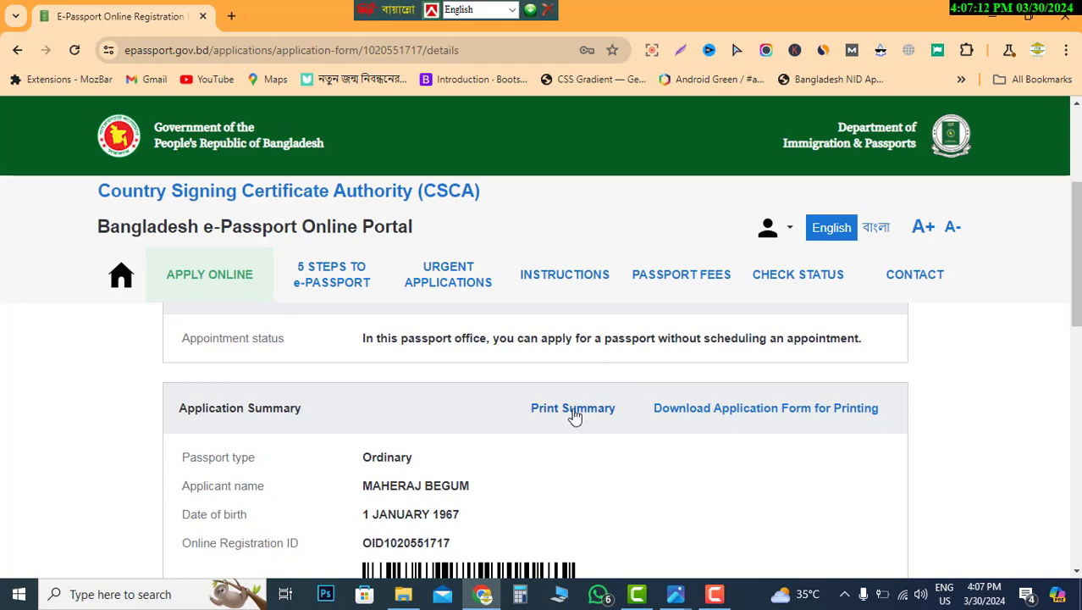
scroll(575, 418, down, 1)
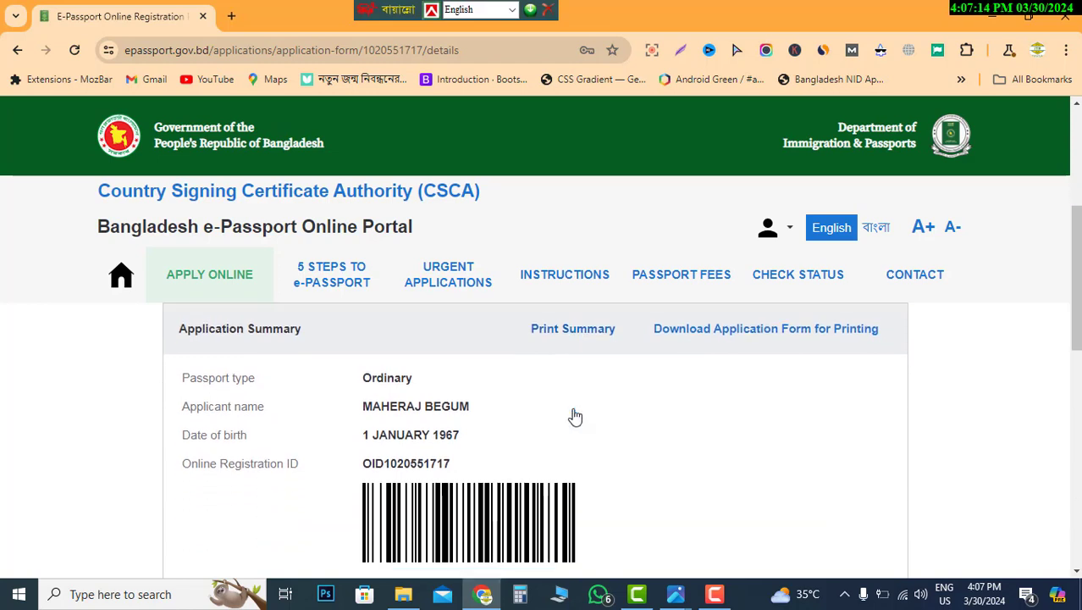
scroll(575, 418, down, 1)
scroll(573, 412, up, 2)
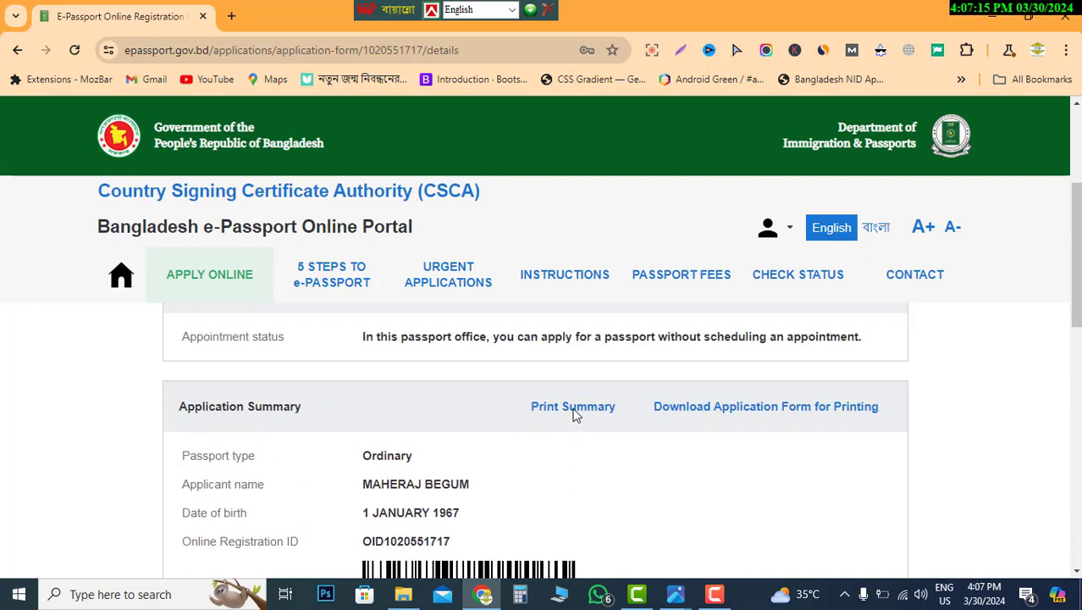
click(705, 415)
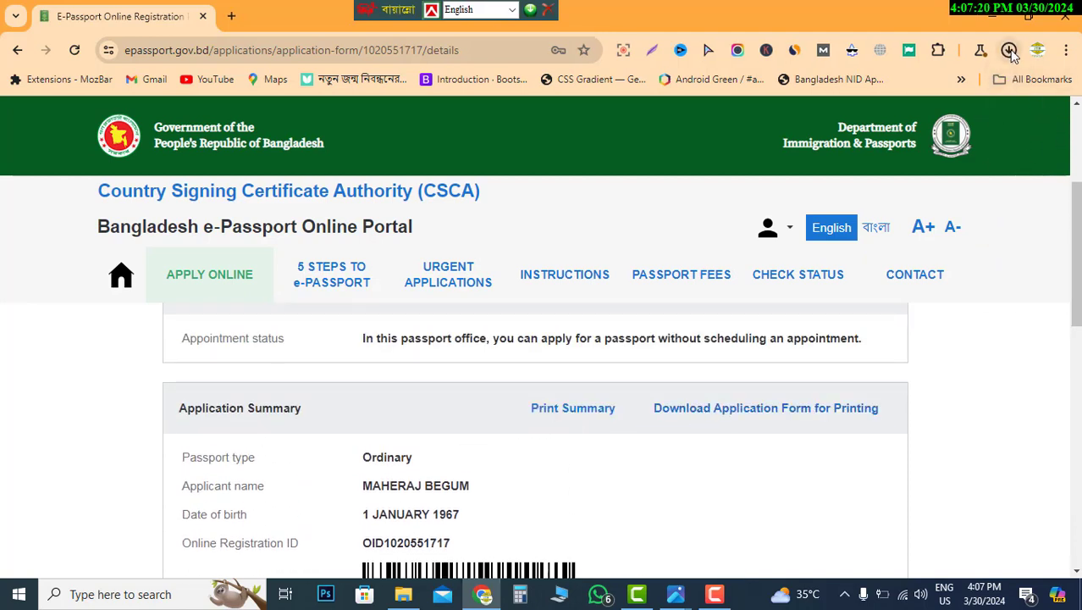
click(1010, 51)
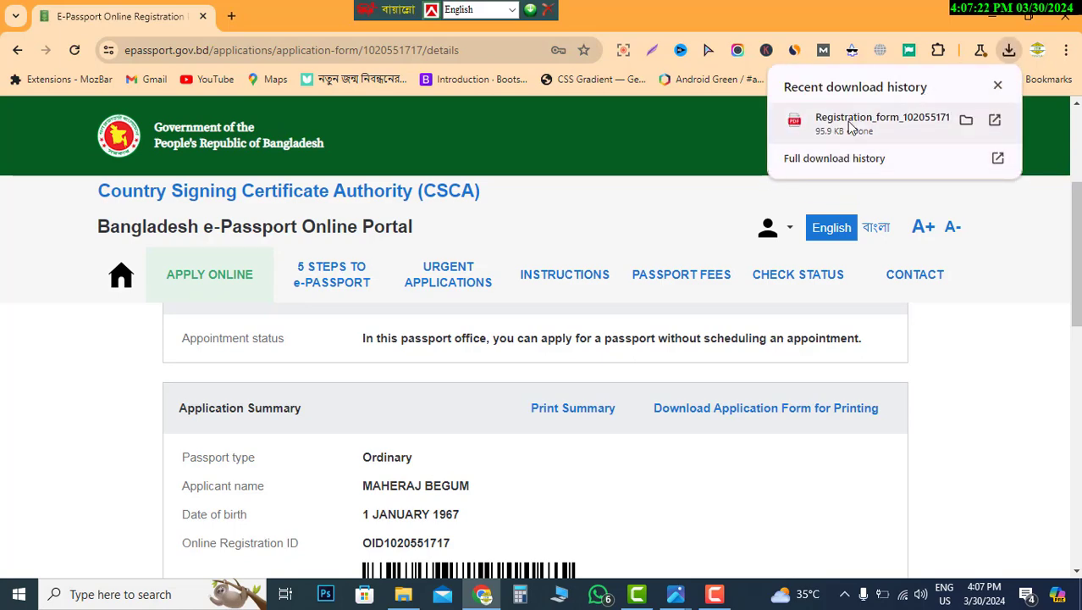
- Open the downloaded registration form PDF and scroll through its first pages
click(851, 121)
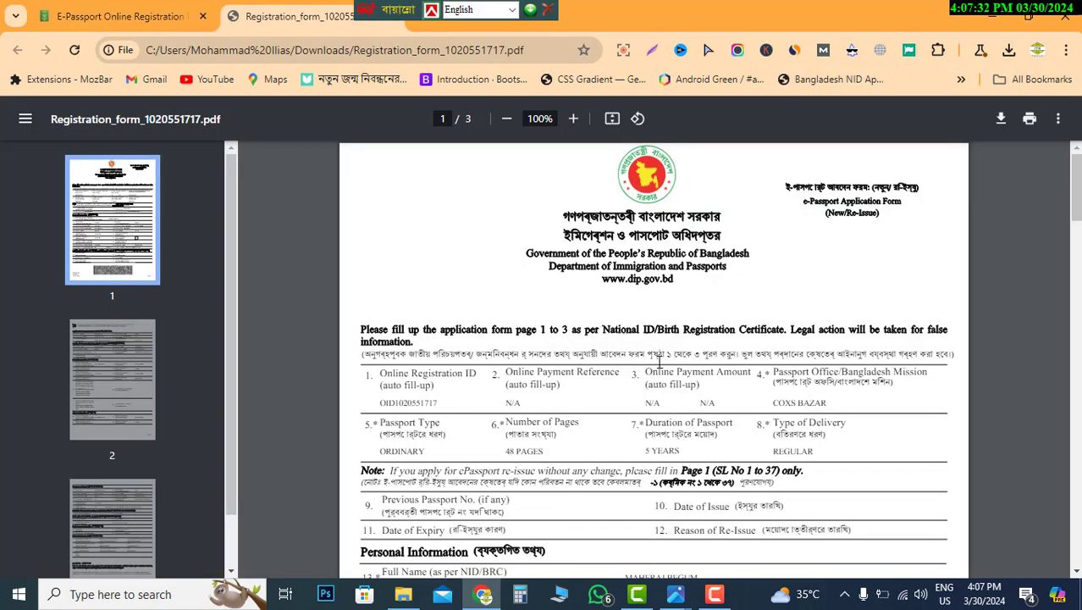
scroll(659, 362, down, 6)
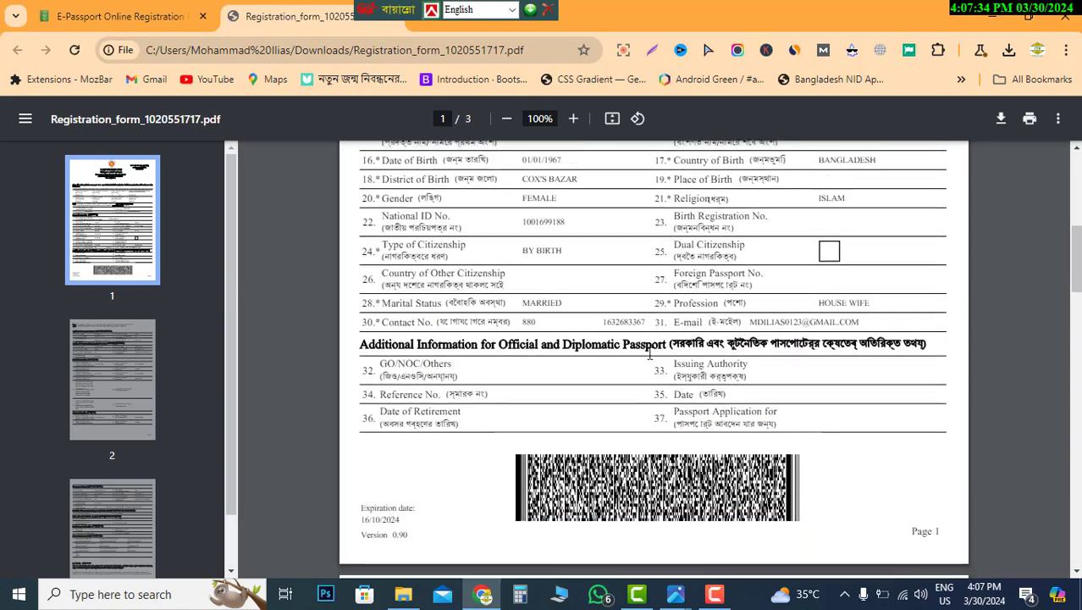
scroll(650, 354, down, 3)
scroll(665, 364, up, 4)
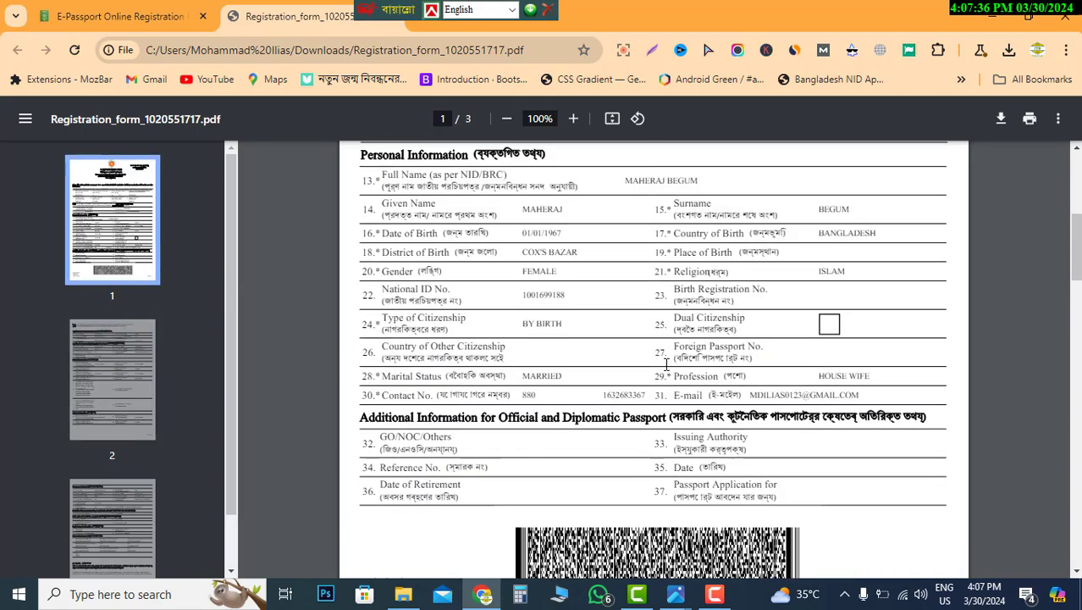
scroll(667, 366, down, 1)
scroll(666, 364, down, 3)
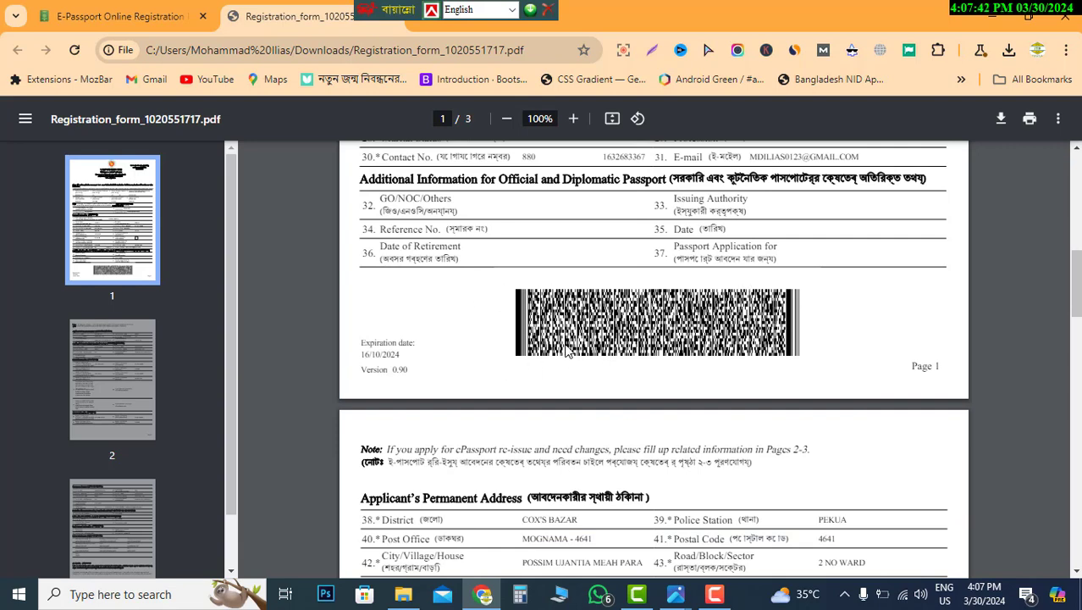
- Zoom the PDF to 125% and review COXS BAZAR, ORDINARY, 48 PAGES, 5 YEARS, REGULAR
click(573, 120)
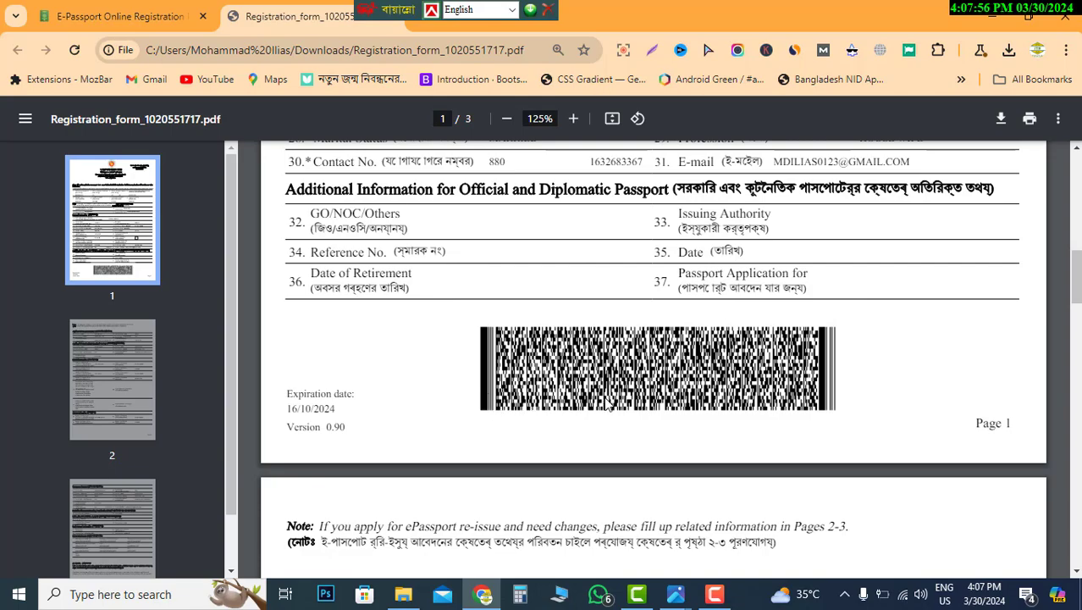
scroll(606, 404, down, 15)
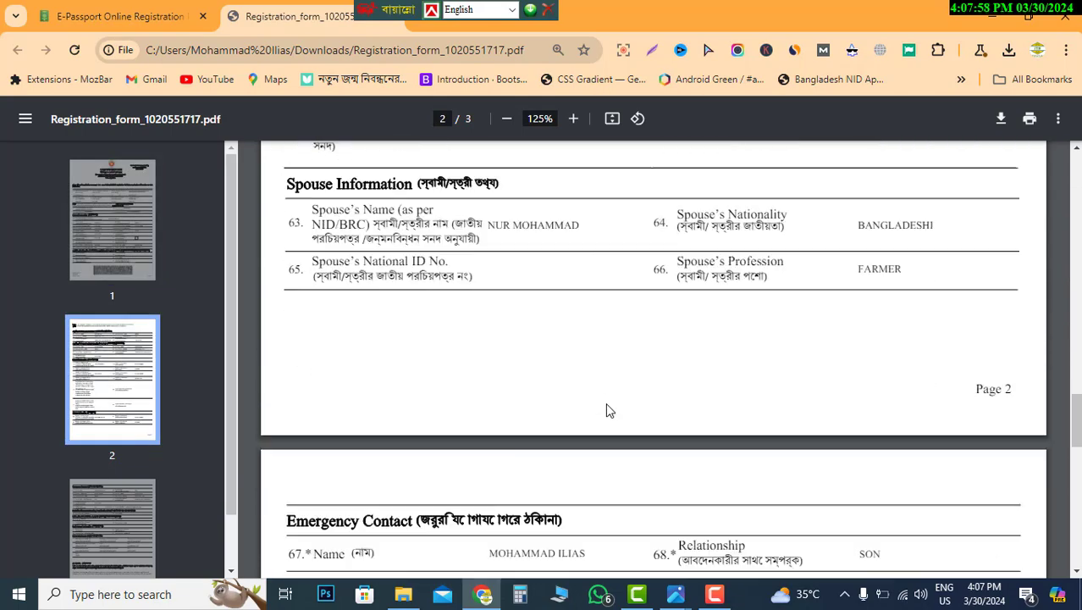
scroll(606, 409, up, 15)
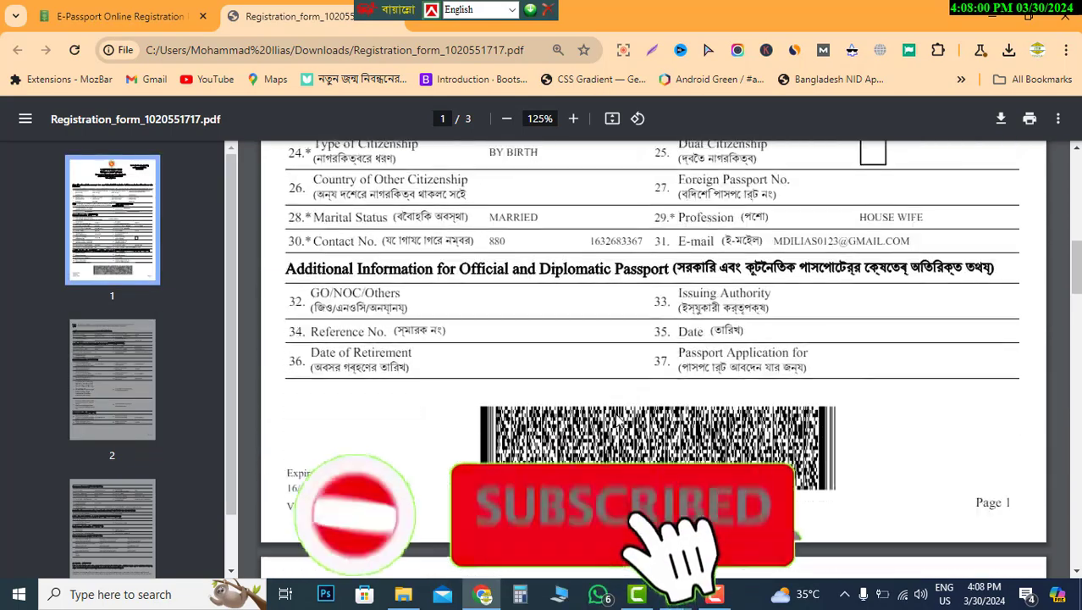
scroll(618, 420, up, 8)
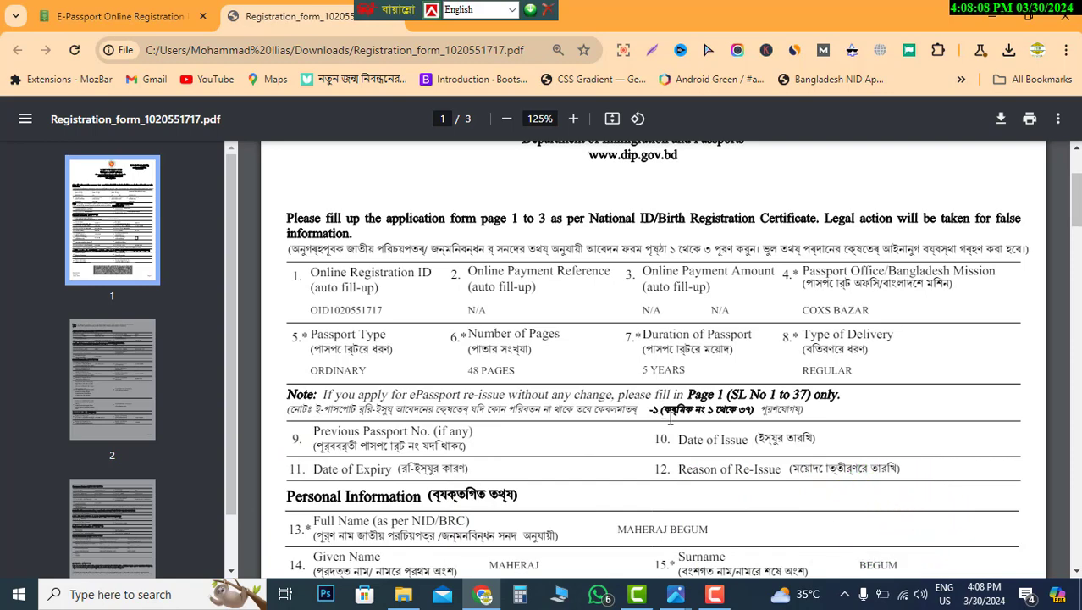
scroll(670, 418, up, 2)
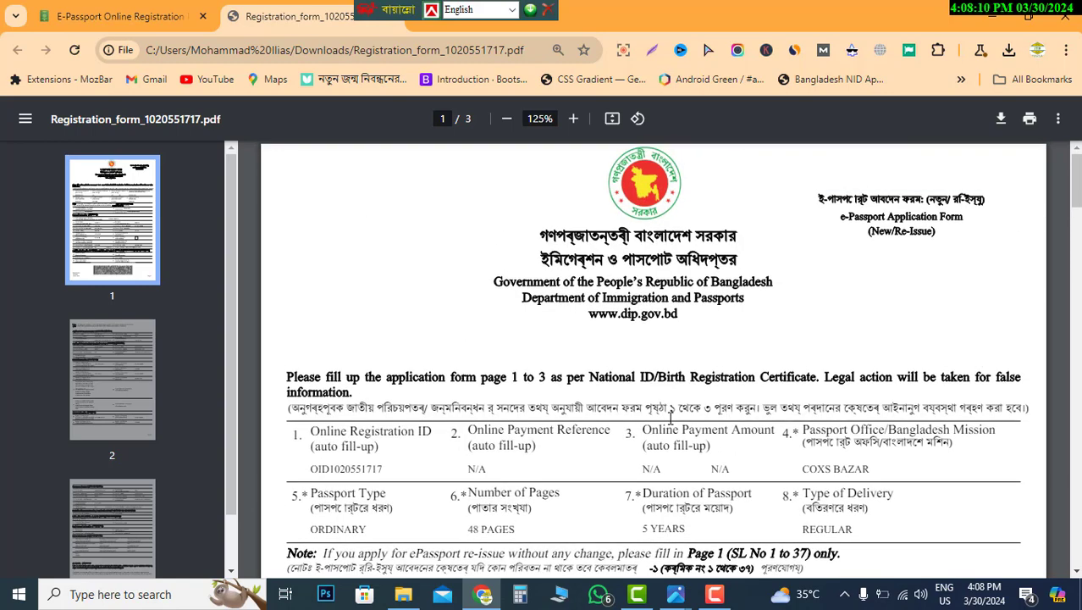
scroll(670, 418, down, 2)
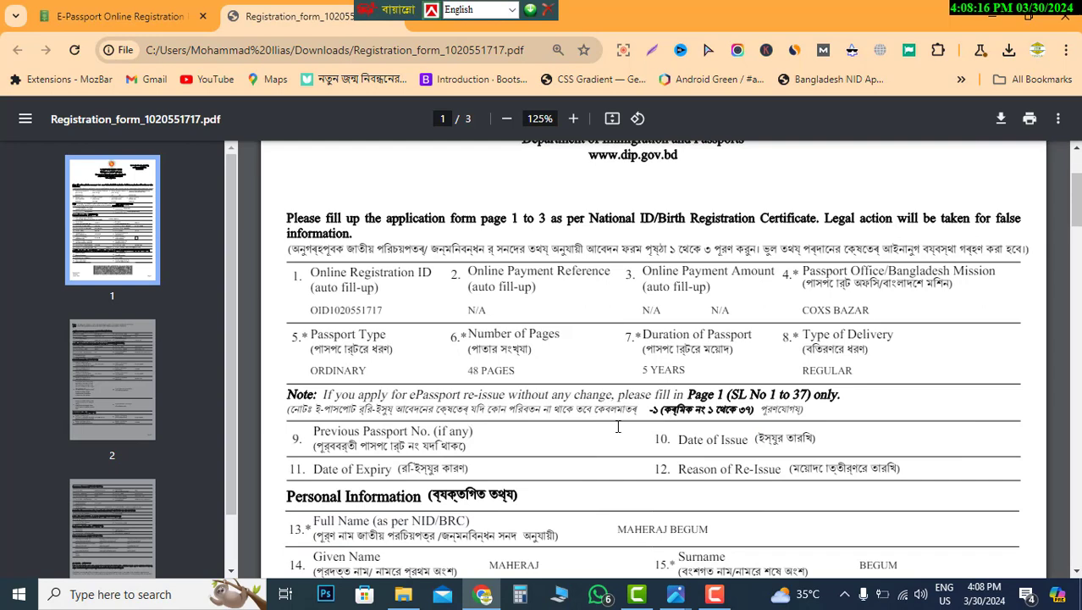
scroll(617, 426, down, 1)
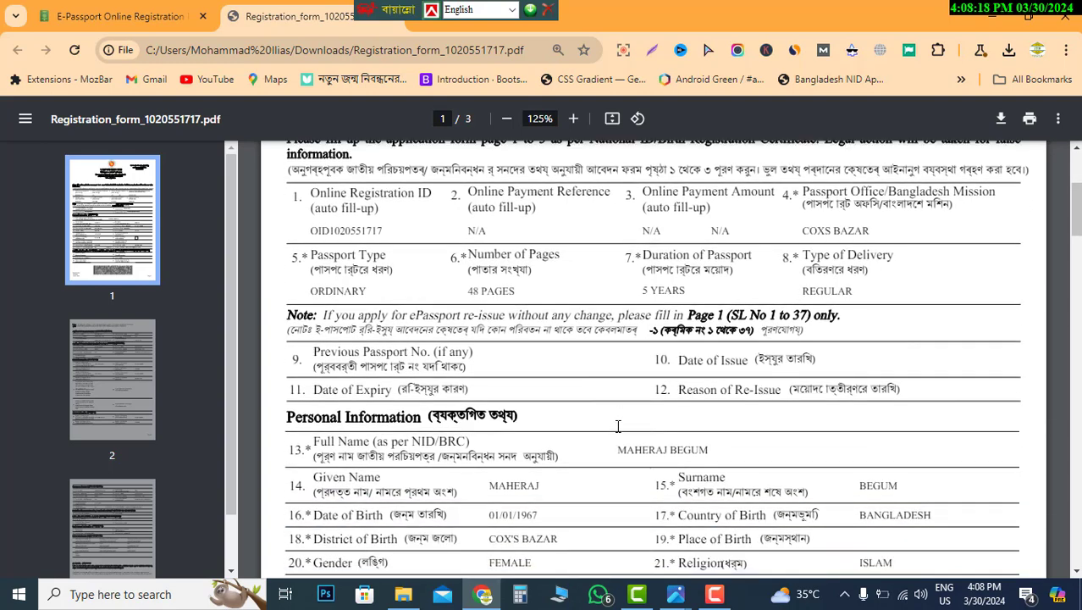